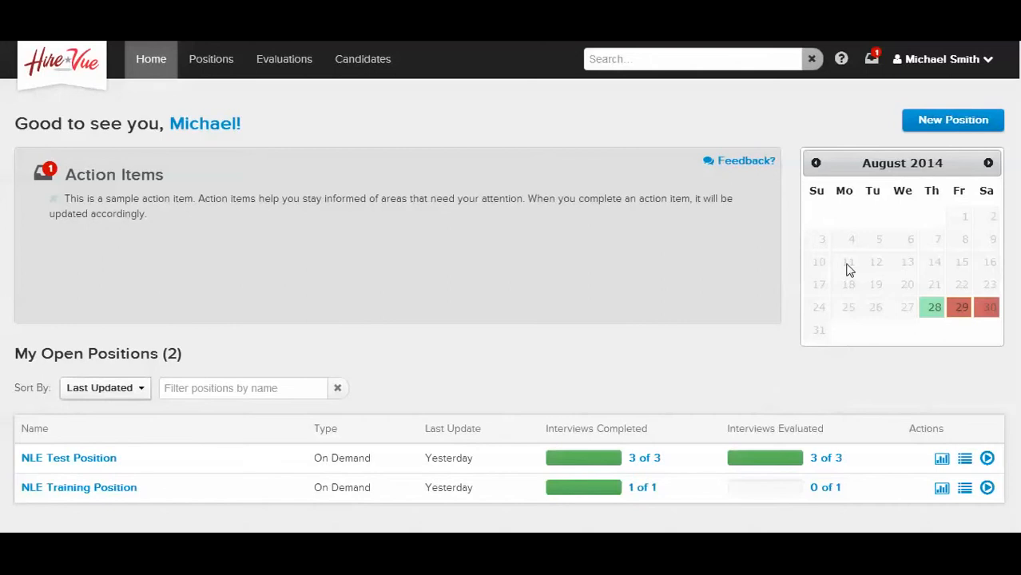
{"action": "left_click", "coordinate": [941, 313]}
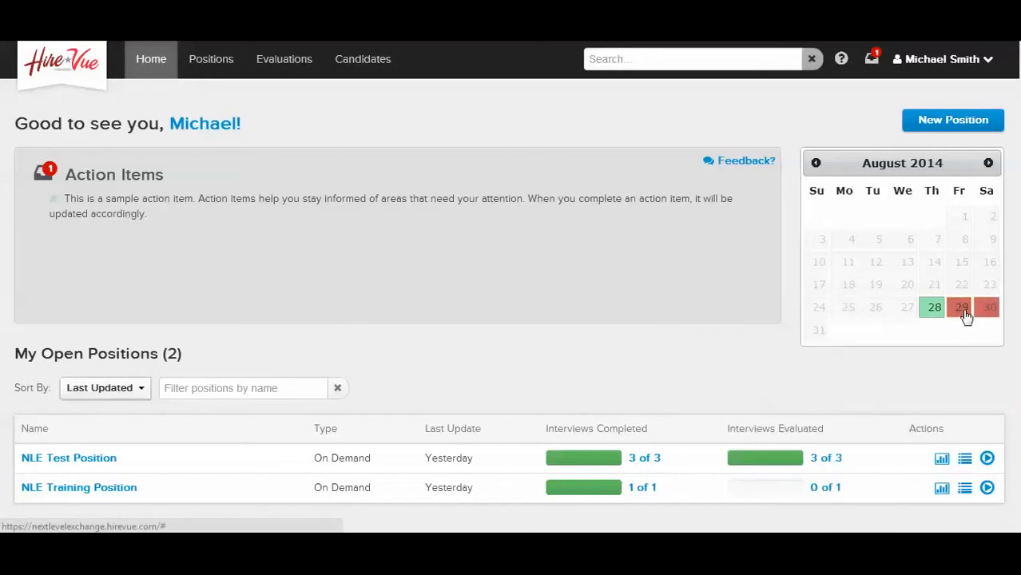
{"action": "mouse_move", "coordinate": [966, 316]}
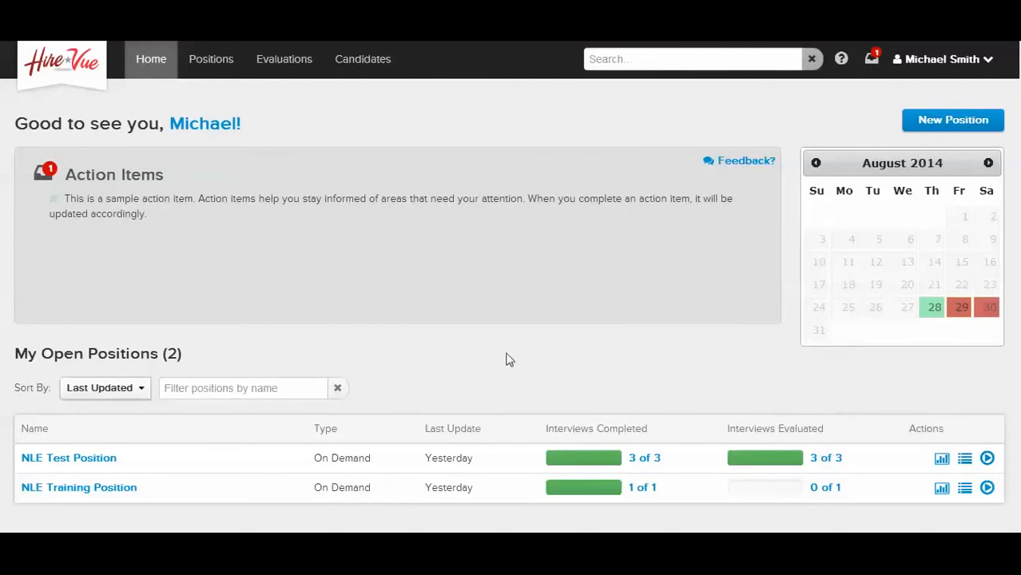
Filter the open positions by the name "test", and clear the filter again
{"action": "left_click", "coordinate": [233, 389]}
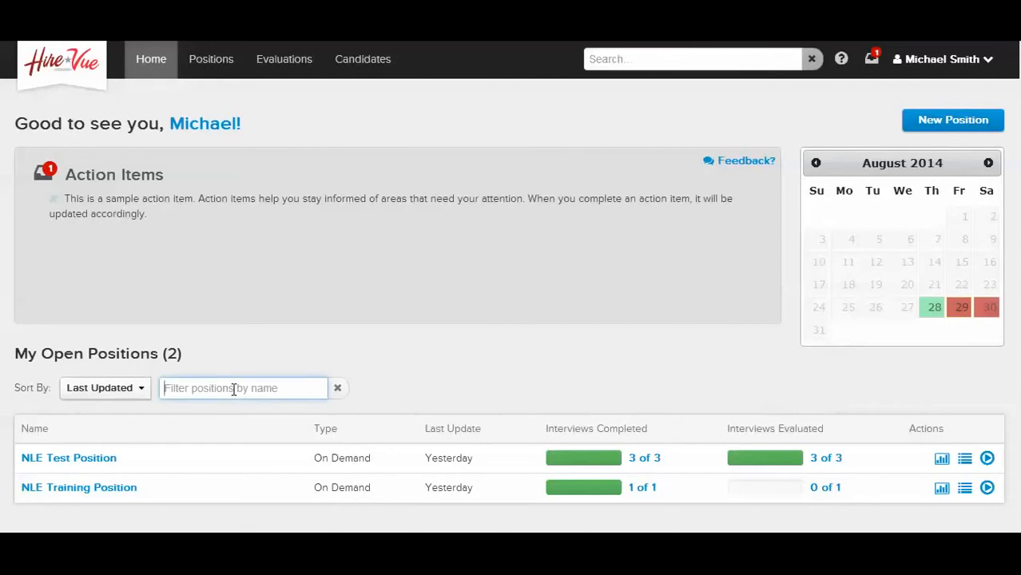
{"action": "type", "text": "test"}
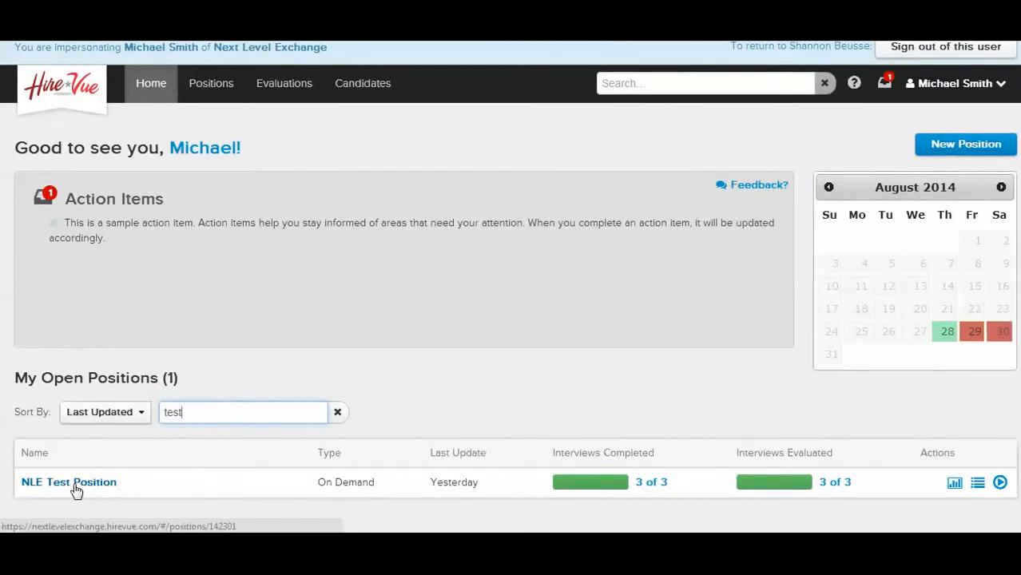
{"action": "left_click", "coordinate": [337, 412]}
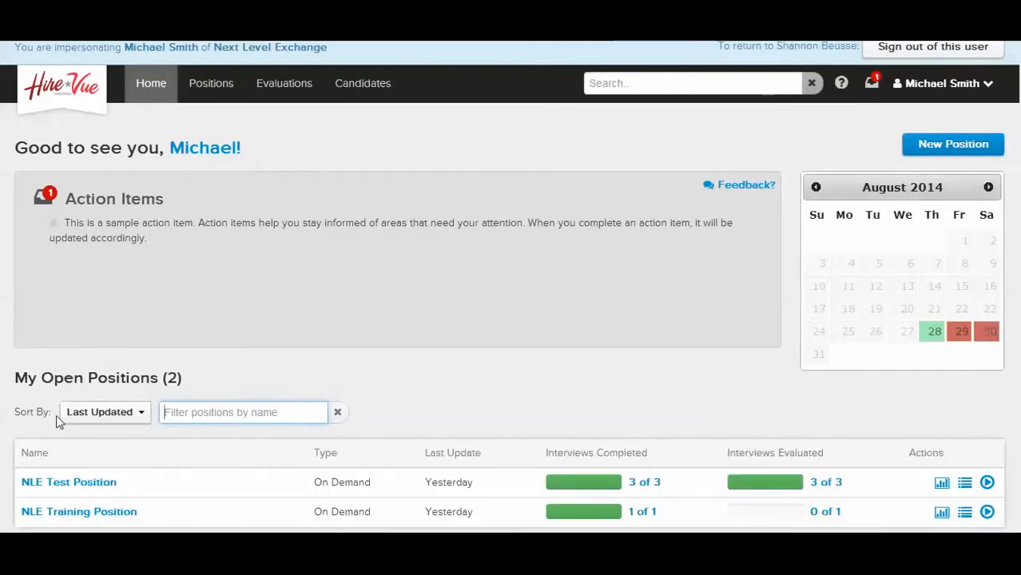
Look through the sorting options for the open positions list and close them without choosing another order
{"action": "left_click", "coordinate": [105, 416]}
{"action": "scroll", "coordinate": [528, 405], "scroll_direction": "down", "scroll_amount": 1}
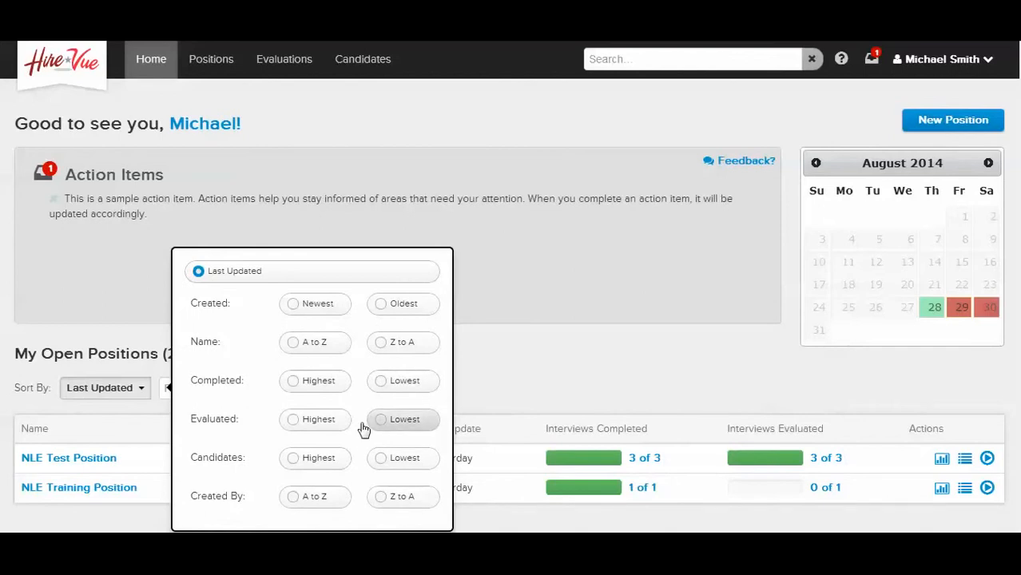
{"action": "left_click", "coordinate": [502, 376]}
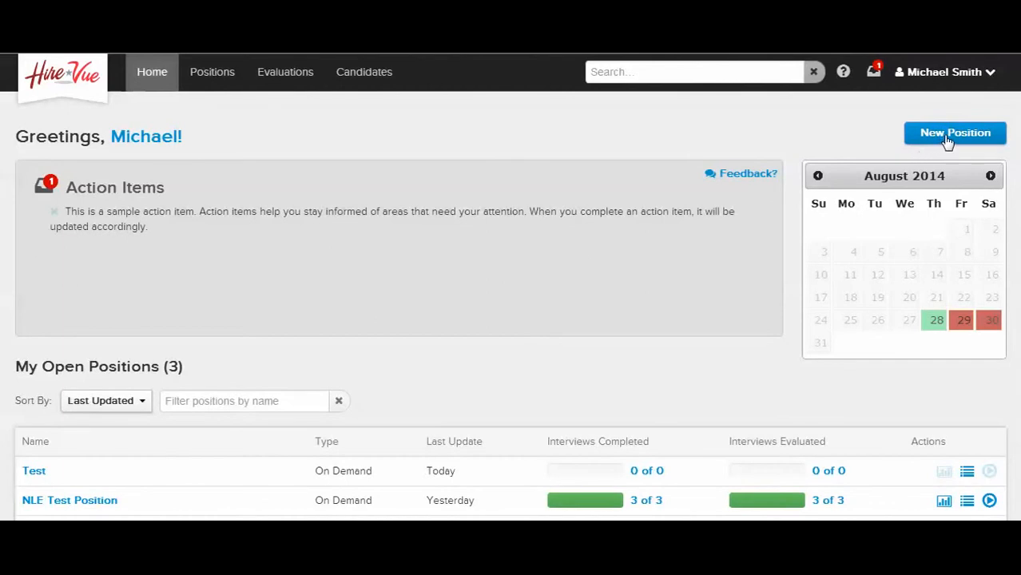
Create a new position named Test with no due date and enable its OpenVue public interview link
{"action": "left_click", "coordinate": [947, 137]}
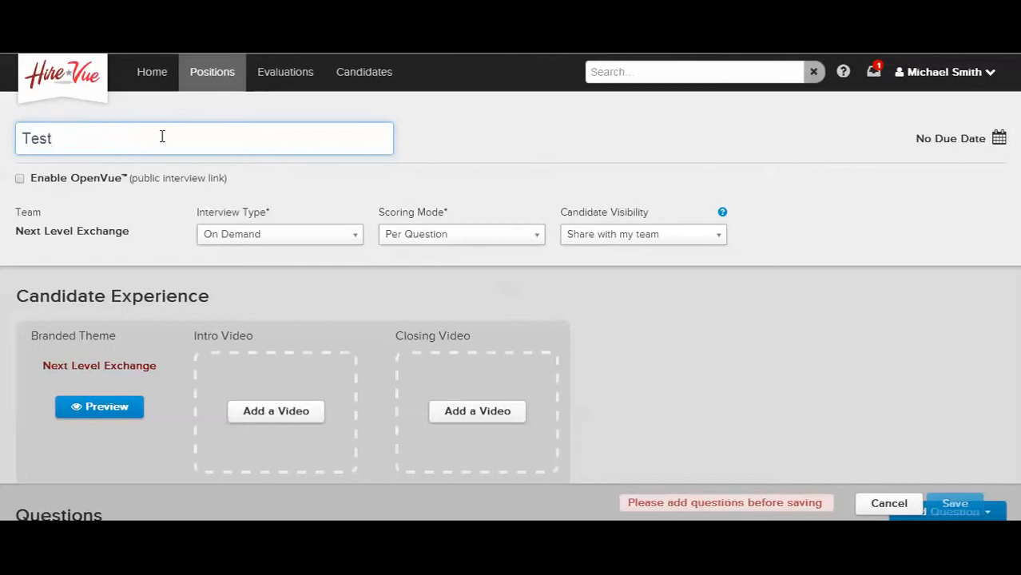
{"action": "left_click", "coordinate": [975, 141]}
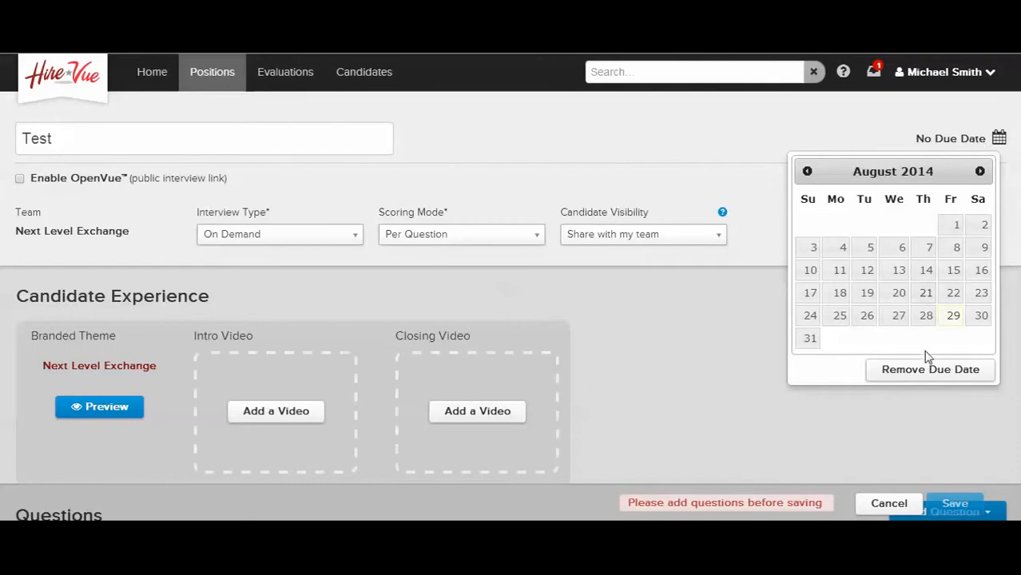
{"action": "left_click", "coordinate": [926, 376]}
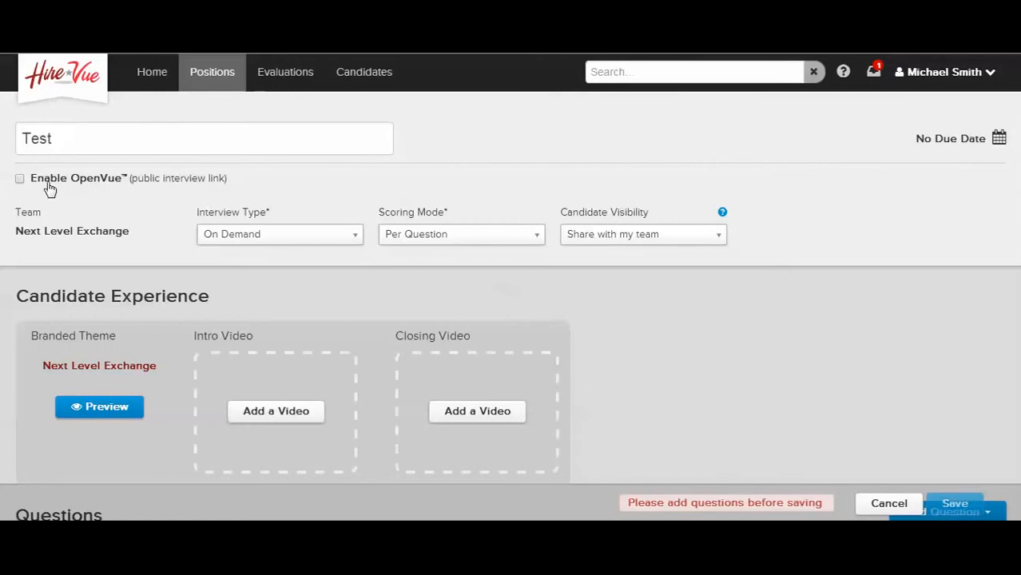
{"action": "left_click", "coordinate": [19, 180]}
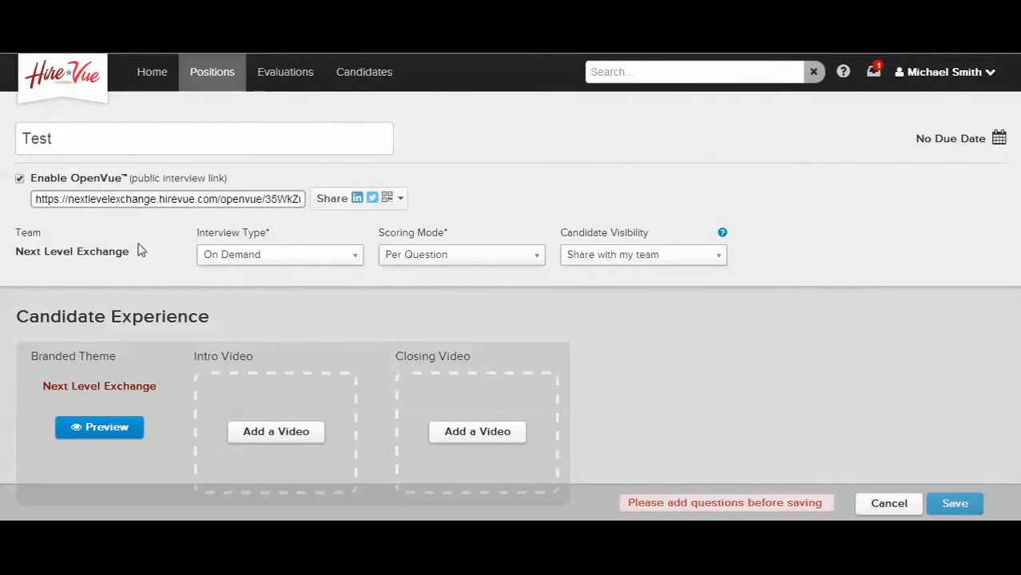
Set the position's interview type to On Demand, scoring mode to Per Question and candidate visibility to Share with my team
{"action": "left_click", "coordinate": [209, 257]}
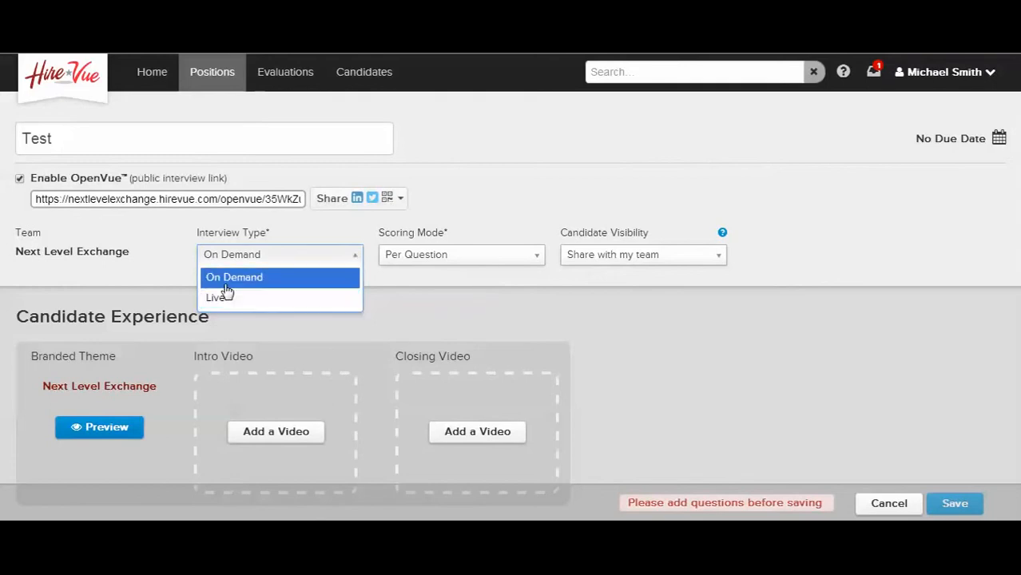
{"action": "left_click", "coordinate": [226, 287]}
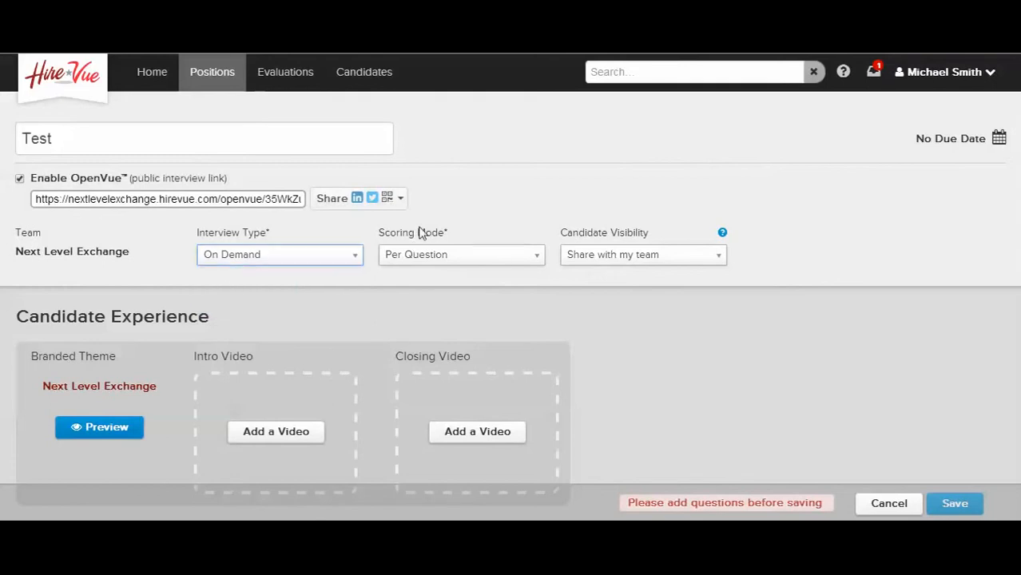
{"action": "left_click", "coordinate": [430, 254]}
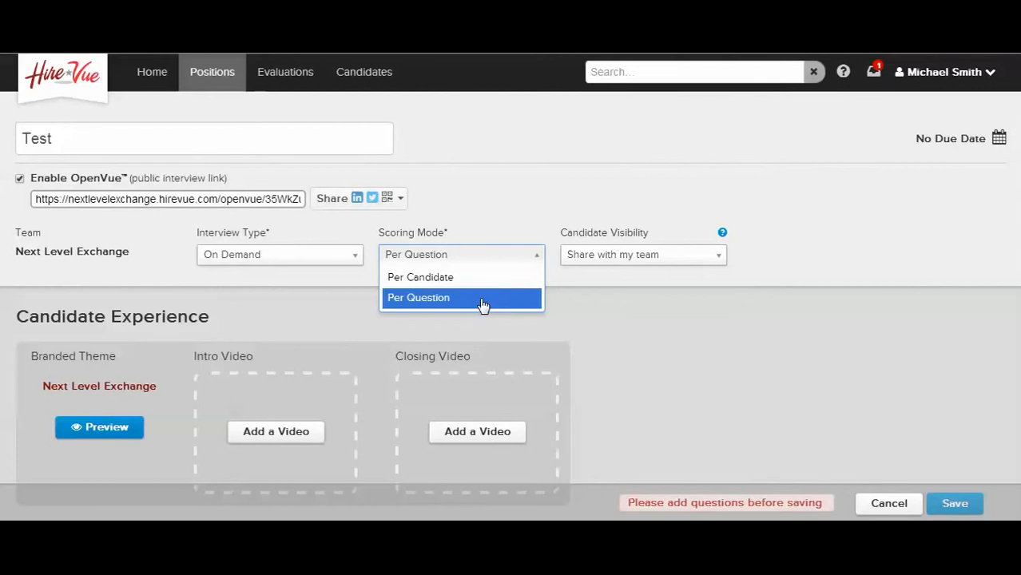
{"action": "left_click", "coordinate": [434, 298]}
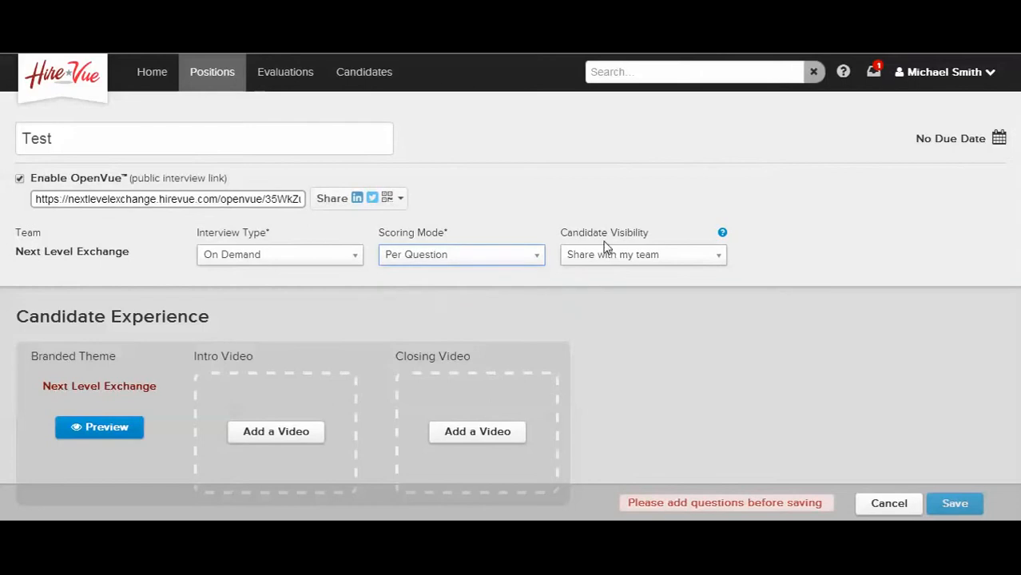
{"action": "left_click", "coordinate": [627, 262]}
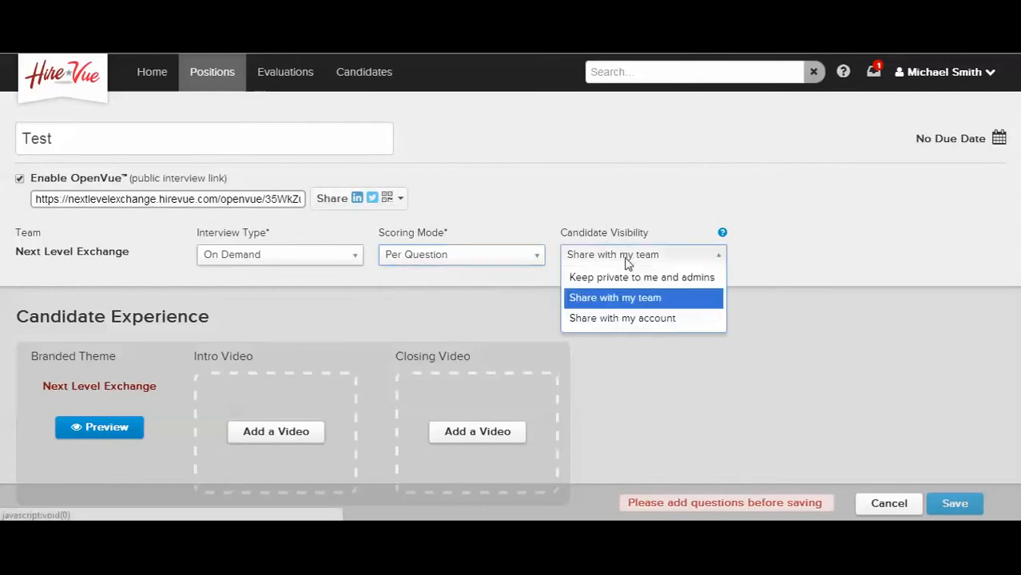
{"action": "left_click", "coordinate": [622, 304]}
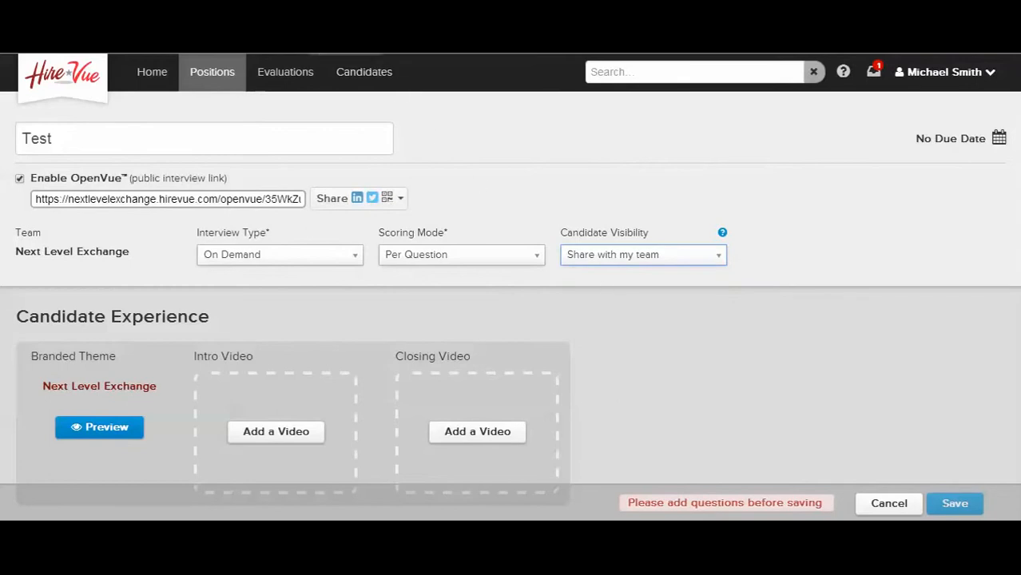
Add the library's Next Level Recruiting Training Top Tip video as the intro and the That's a Great Question video as the closing
{"action": "scroll", "coordinate": [512, 287], "scroll_direction": "down", "scroll_amount": 1}
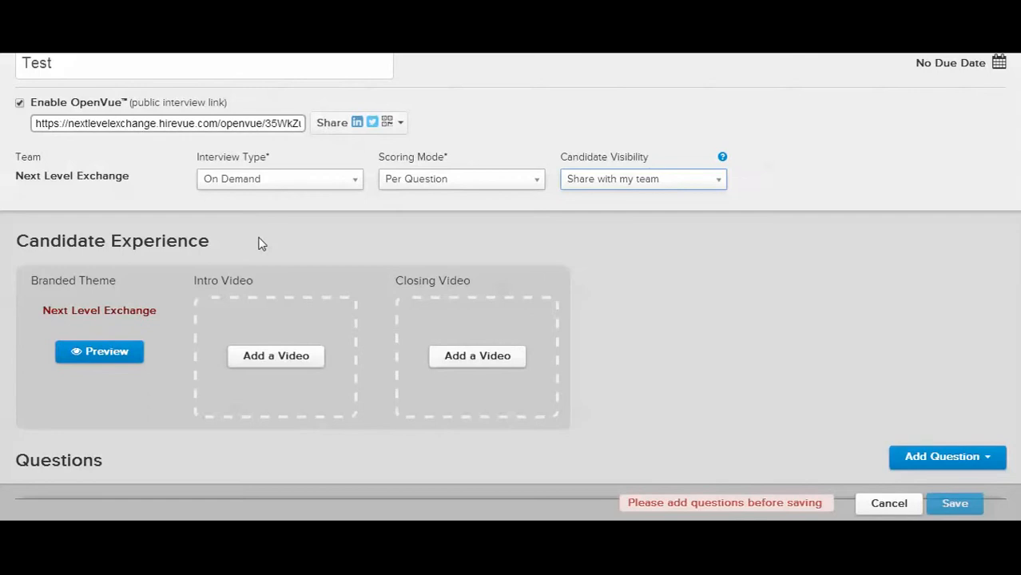
{"action": "left_click", "coordinate": [272, 359]}
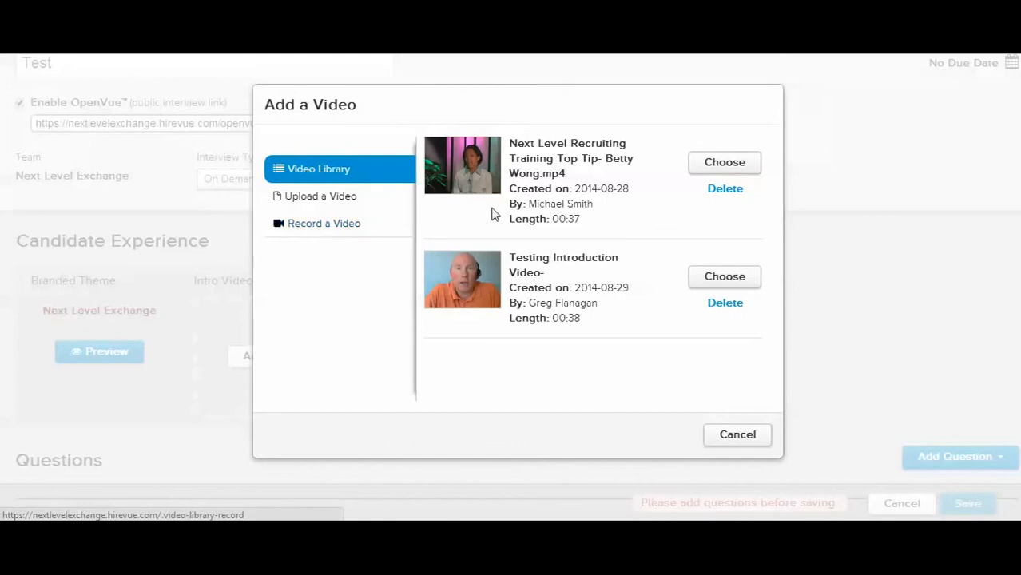
{"action": "left_click", "coordinate": [698, 164]}
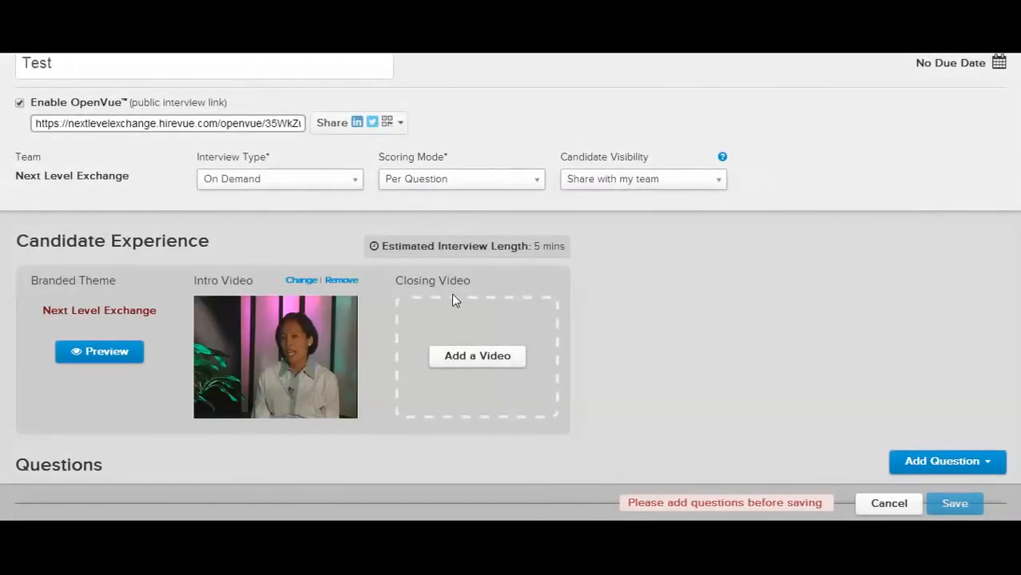
{"action": "left_click", "coordinate": [477, 360]}
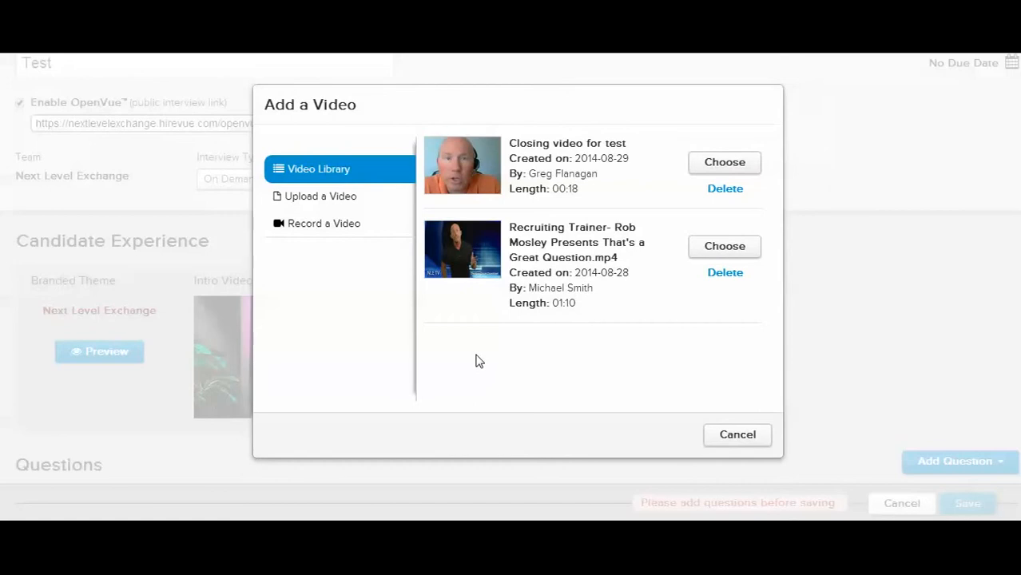
{"action": "left_click", "coordinate": [713, 251]}
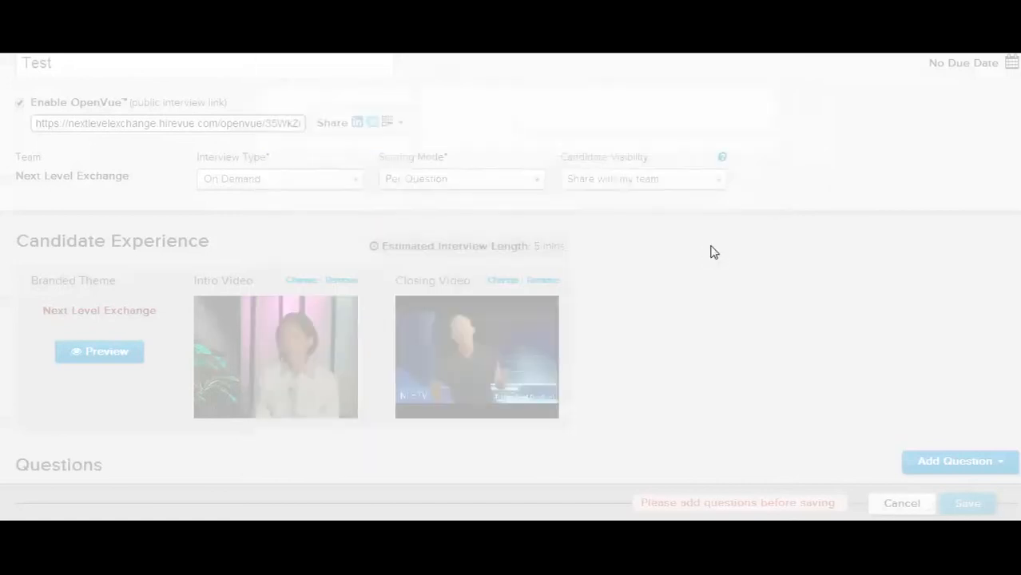
Start a new interview question with the text "Why did you apply for this position?", without inserting a link
{"action": "scroll", "coordinate": [721, 336], "scroll_direction": "down", "scroll_amount": 1}
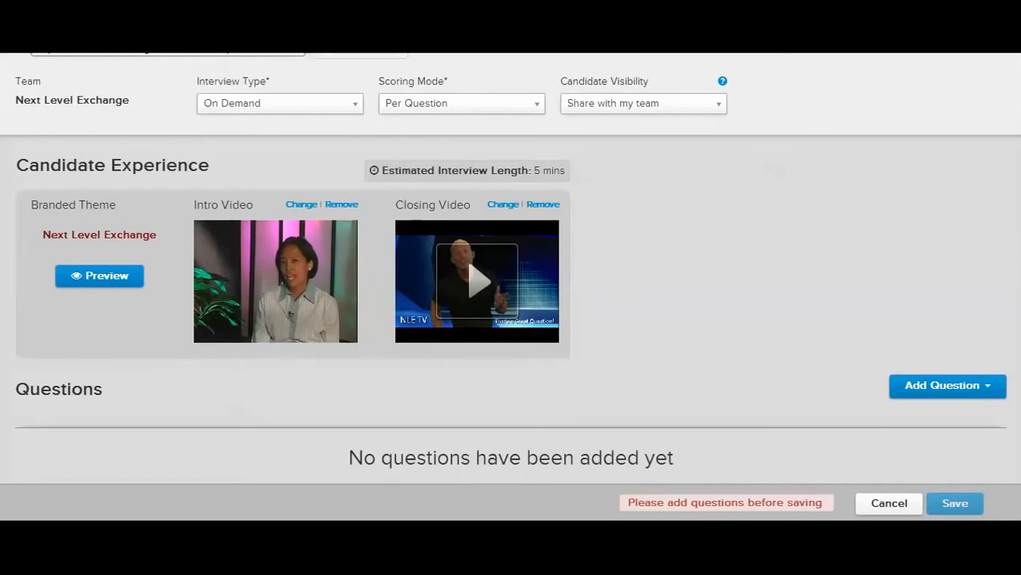
{"action": "left_click", "coordinate": [947, 392]}
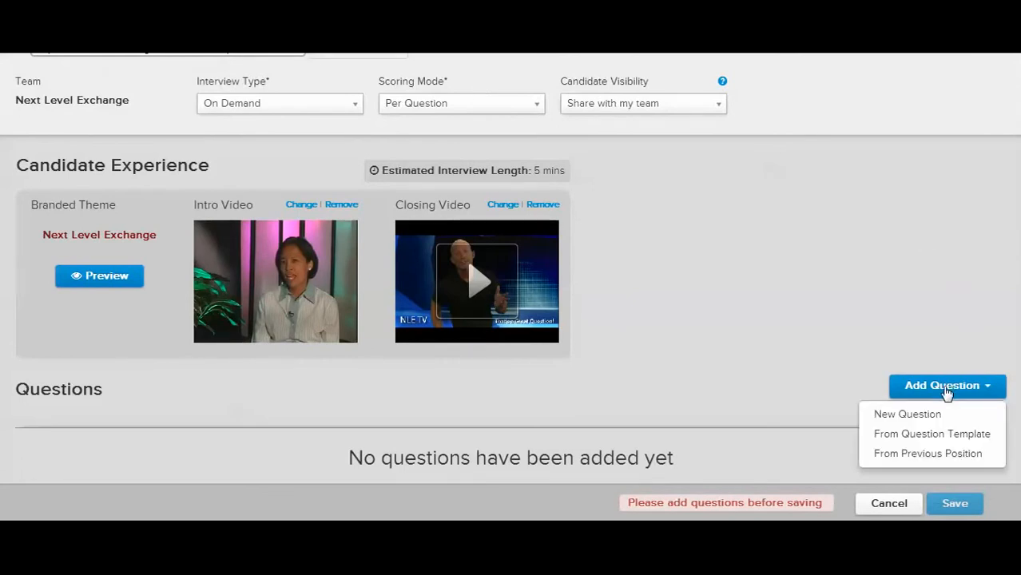
{"action": "left_click", "coordinate": [907, 416]}
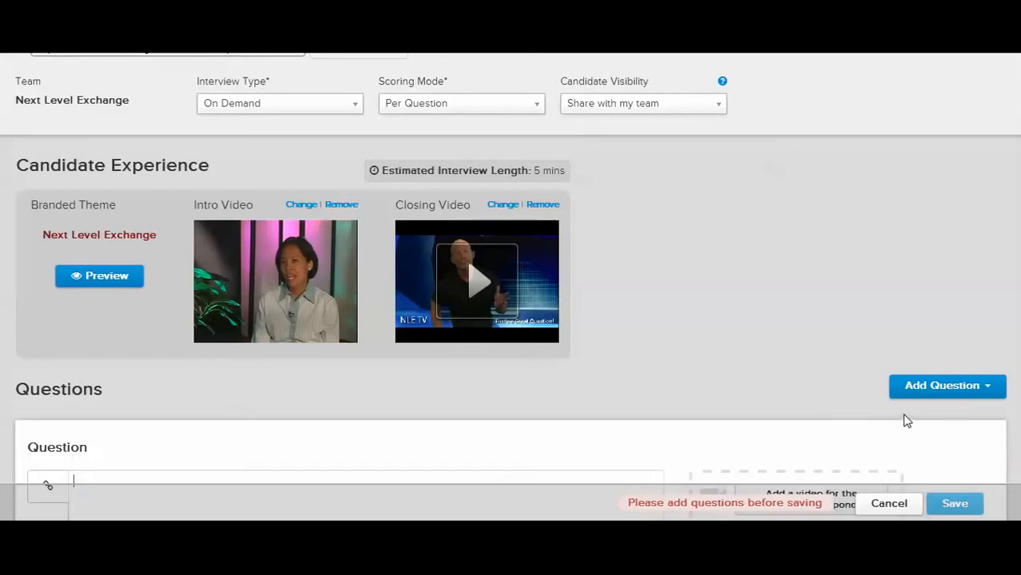
{"action": "scroll", "coordinate": [768, 371], "scroll_direction": "down", "scroll_amount": 1}
{"action": "scroll", "coordinate": [445, 383], "scroll_direction": "down", "scroll_amount": 2}
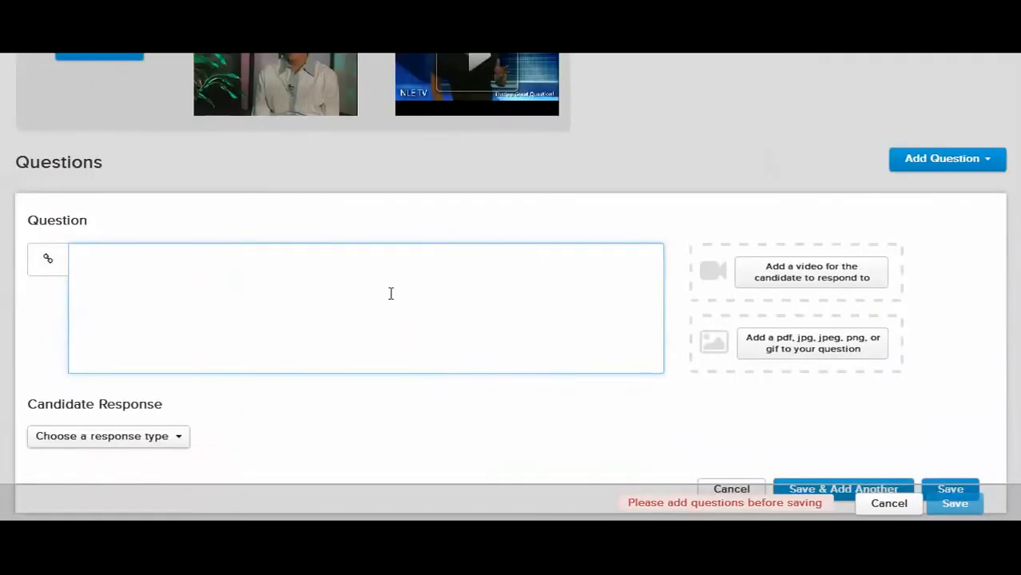
{"action": "type", "text": "Why did yo uapp"}
{"action": "key", "text": "BackSpace"}
{"action": "key", "text": "BackSpace"}
{"action": "key", "text": "BackSpace"}
{"action": "key", "text": "BackSpace"}
{"action": "key", "text": "BackSpace"}
{"action": "type", "text": "u apply for htis"}
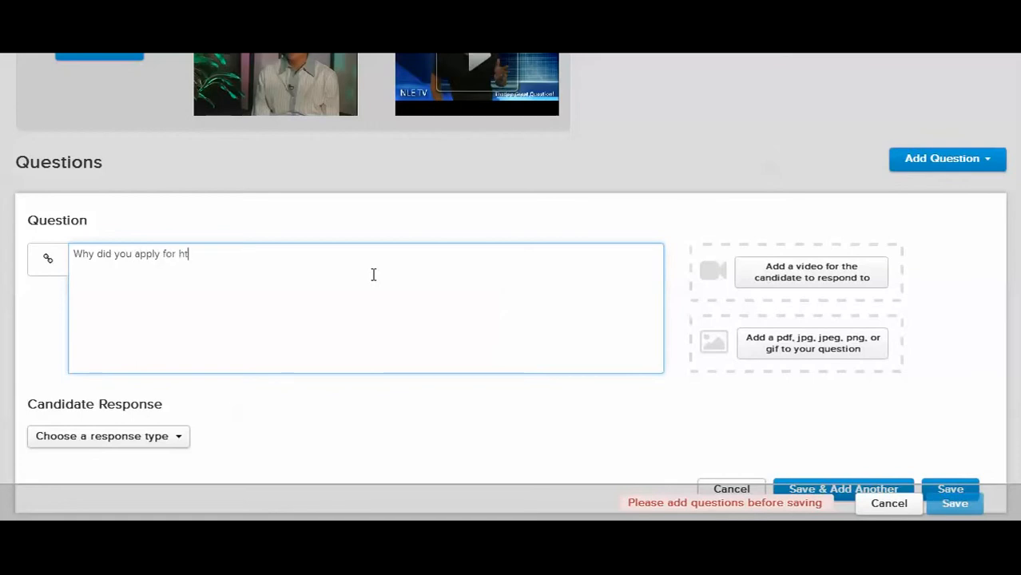
{"action": "key", "text": "BackSpace"}
{"action": "key", "text": "BackSpace"}
{"action": "key", "text": "BackSpace"}
{"action": "key", "text": "BackSpace"}
{"action": "type", "text": "thi"}
{"action": "key", "text": "BackSpace"}
{"action": "key", "text": "BackSpace"}
{"action": "key", "text": "BackSpace"}
{"action": "key", "text": "BackSpace"}
{"action": "type", "text": "this position?"}
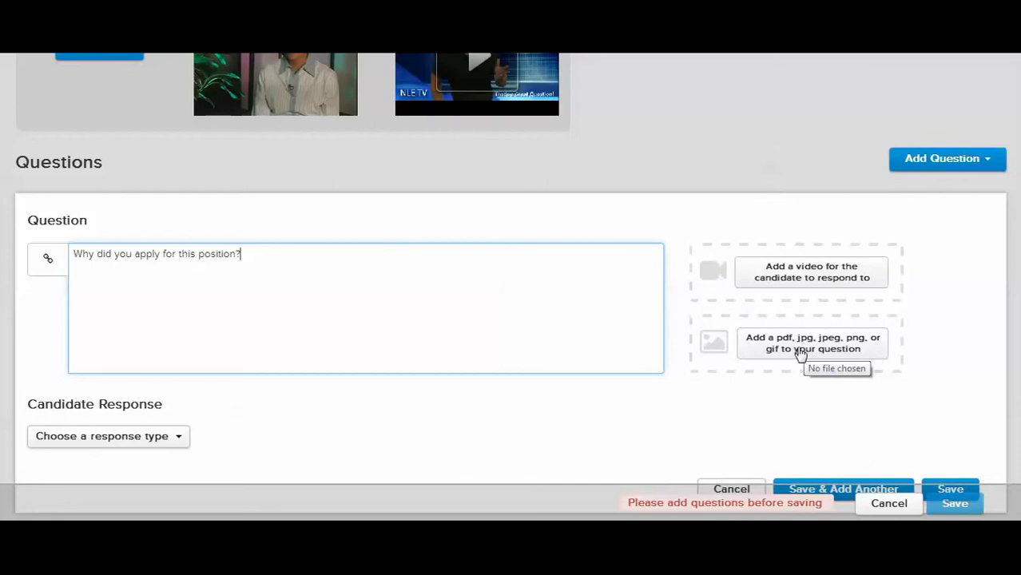
{"action": "left_click", "coordinate": [51, 273]}
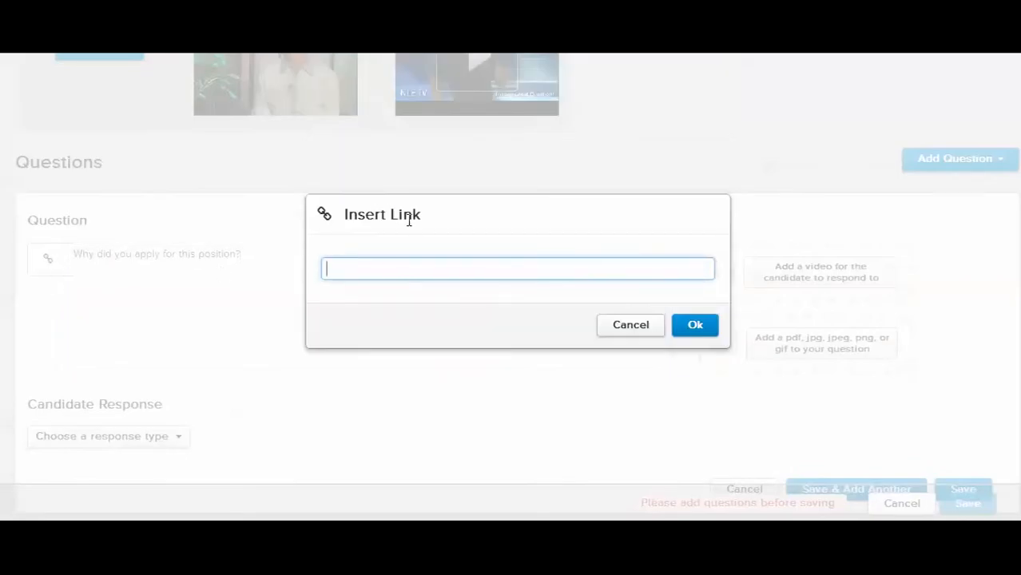
{"action": "left_click", "coordinate": [638, 326]}
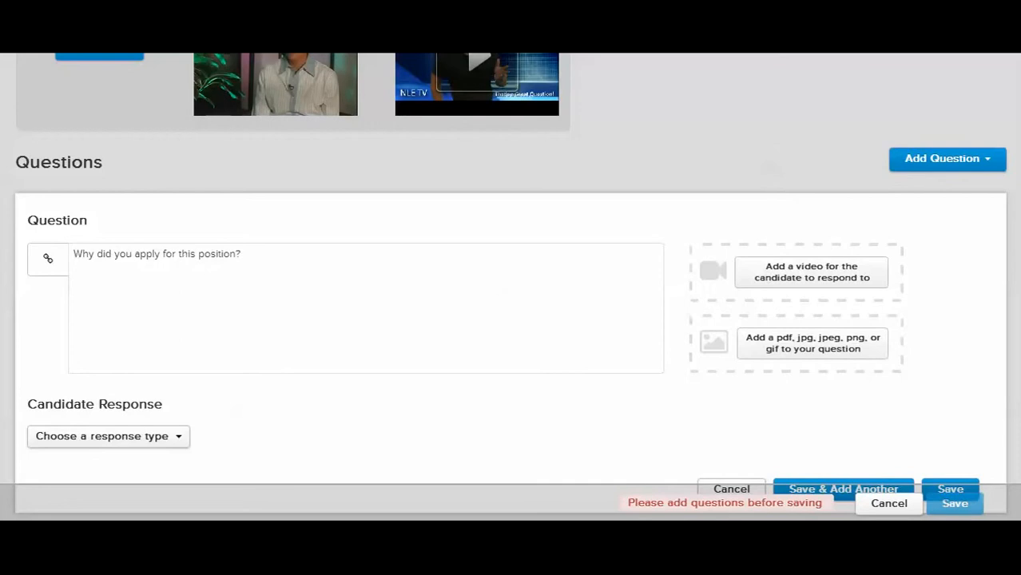
Set the question's candidate response type to Video, with the No Limit option for prep time switched off
{"action": "scroll", "coordinate": [246, 341], "scroll_direction": "down", "scroll_amount": 2}
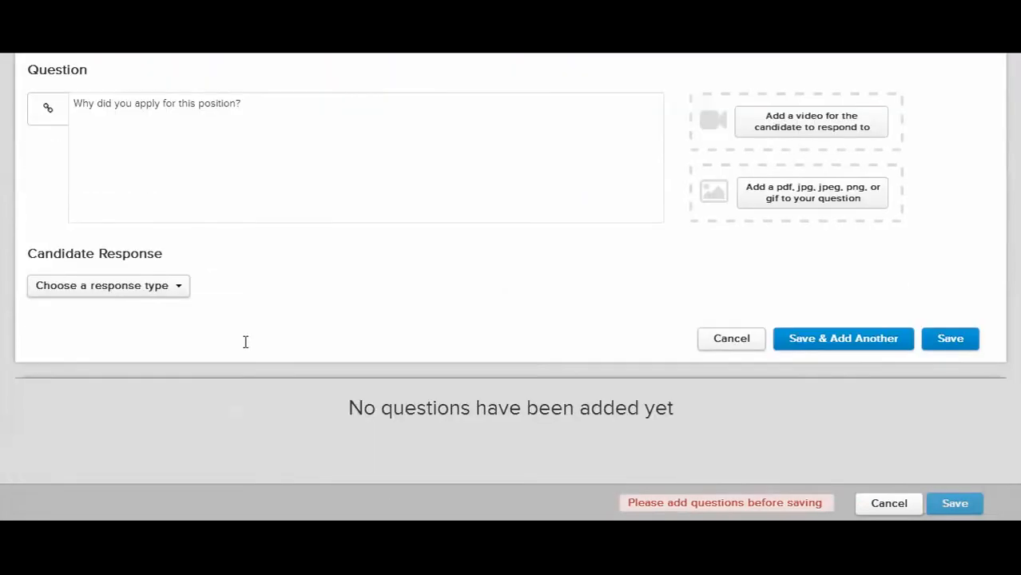
{"action": "left_click", "coordinate": [176, 293]}
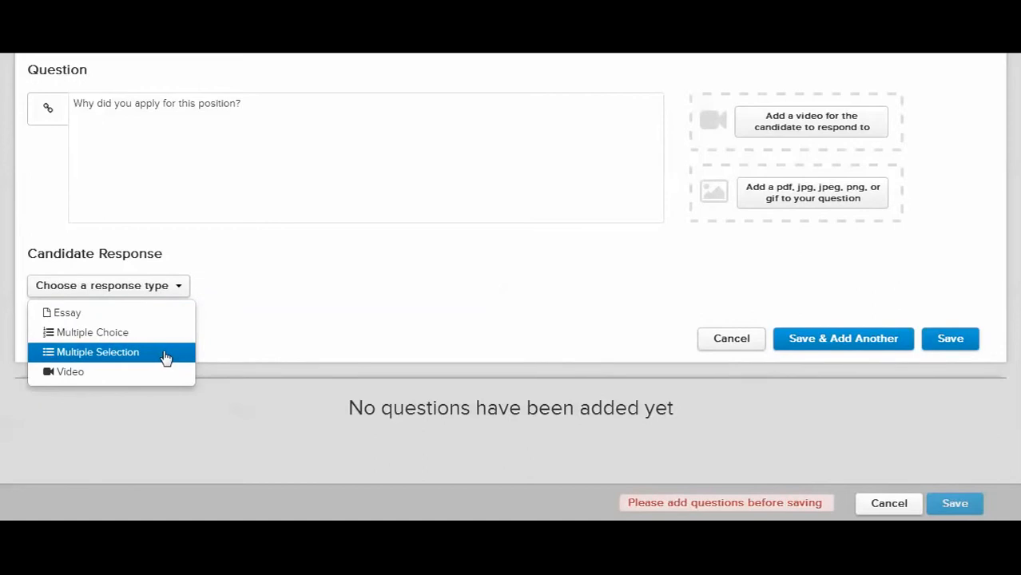
{"action": "left_click", "coordinate": [80, 373]}
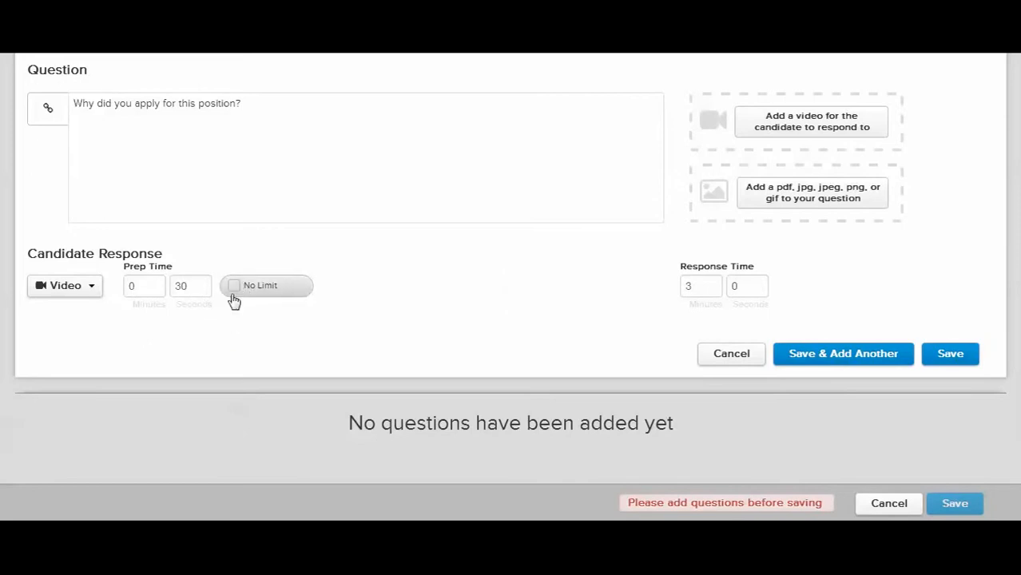
{"action": "left_click", "coordinate": [234, 290]}
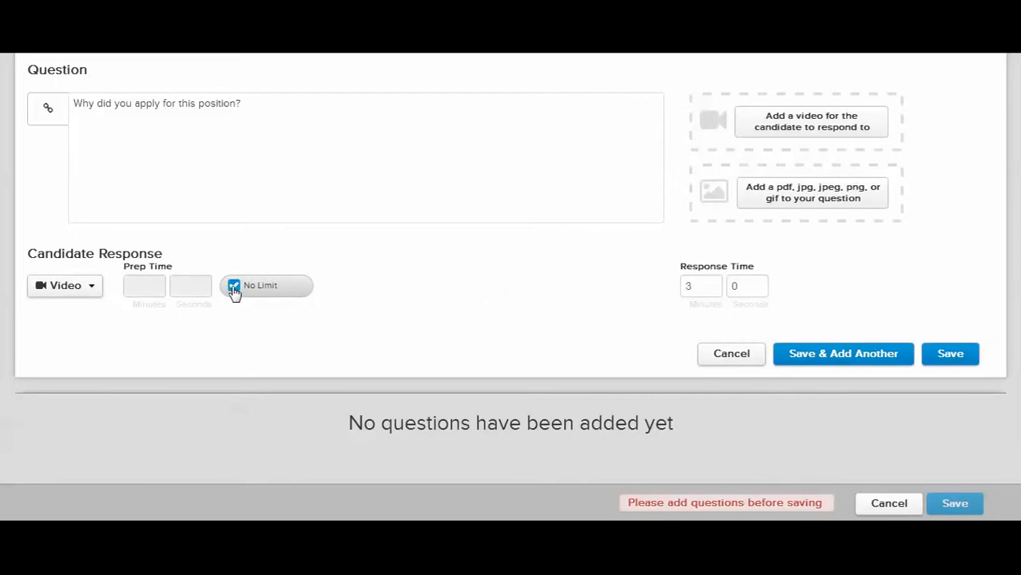
{"action": "left_click", "coordinate": [234, 290]}
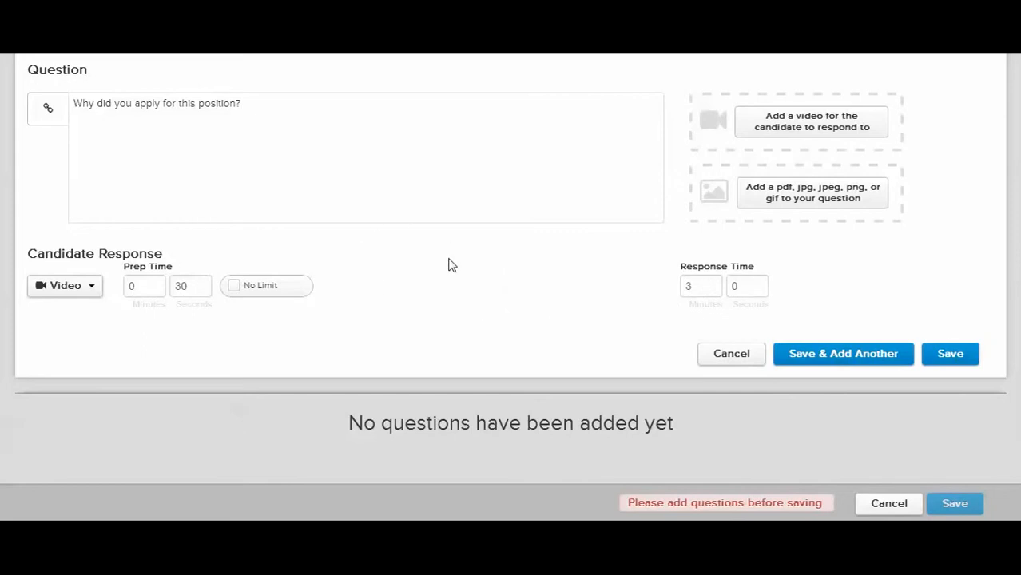
Save the first question and start a new one with the text "What days of week can you work?"
{"action": "left_click", "coordinate": [813, 361]}
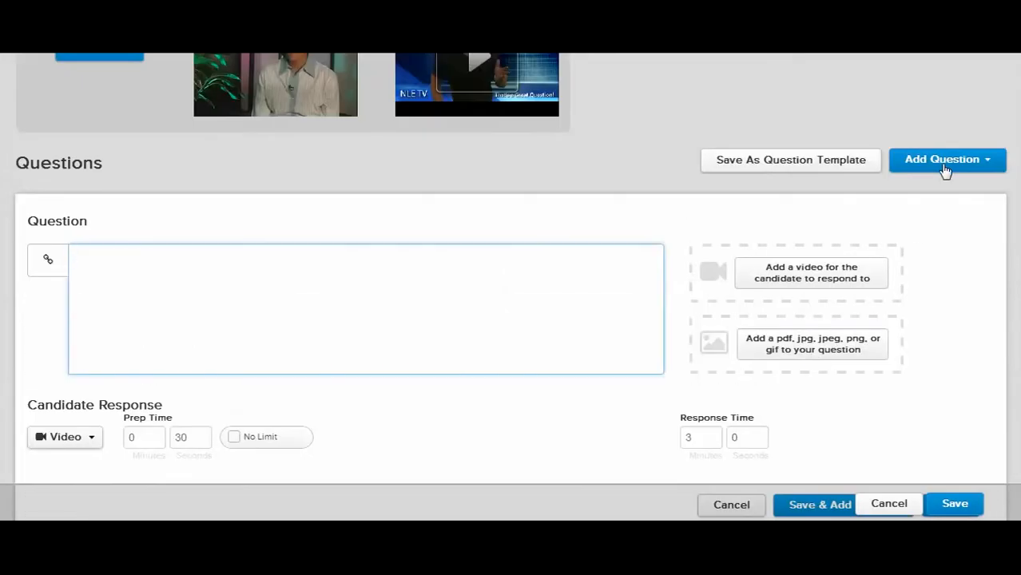
{"action": "left_click", "coordinate": [923, 164]}
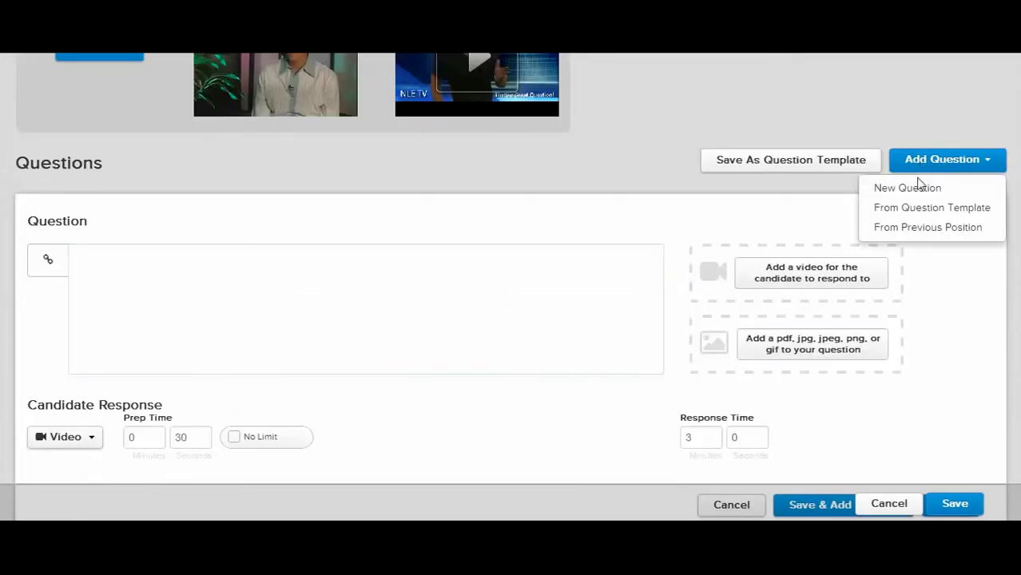
{"action": "left_click", "coordinate": [919, 189]}
{"action": "left_click", "coordinate": [130, 274]}
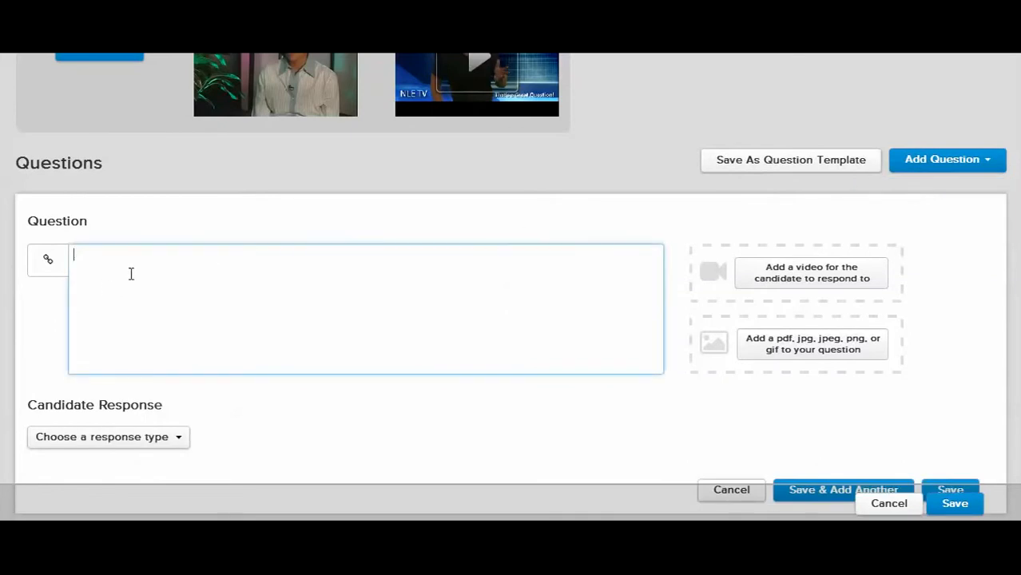
{"action": "type", "text": "What days of week can you work?"}
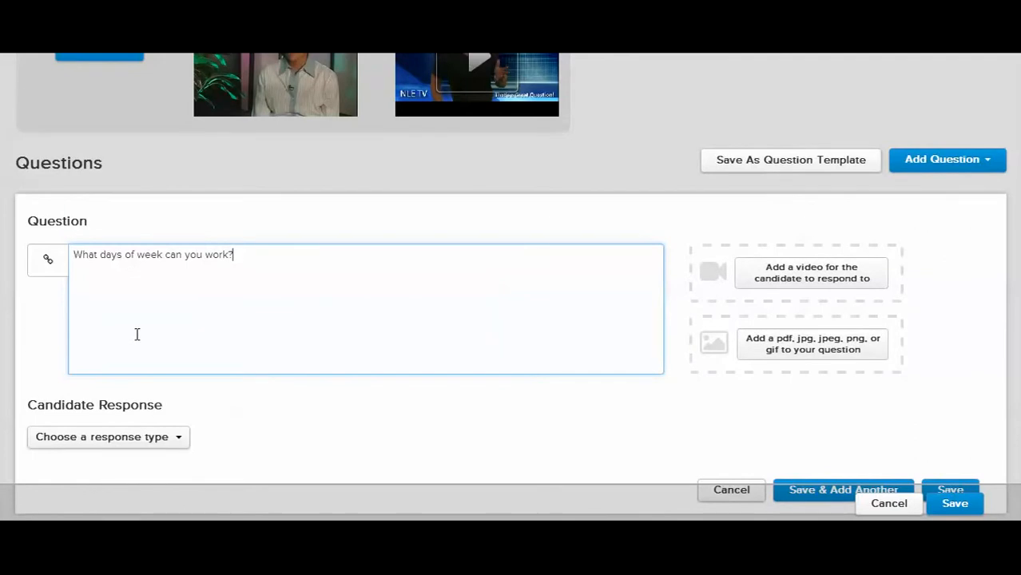
Set the candidate response type to Multiple Choice, with Mon and Tues as the first two answer options
{"action": "scroll", "coordinate": [255, 427], "scroll_direction": "down", "scroll_amount": 1}
{"action": "left_click", "coordinate": [159, 366]}
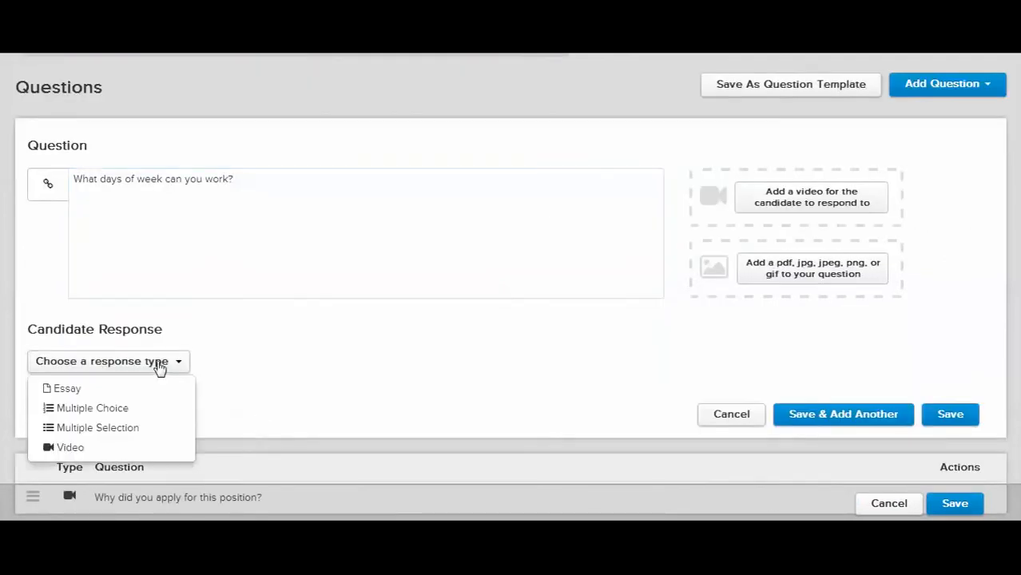
{"action": "left_click", "coordinate": [138, 416]}
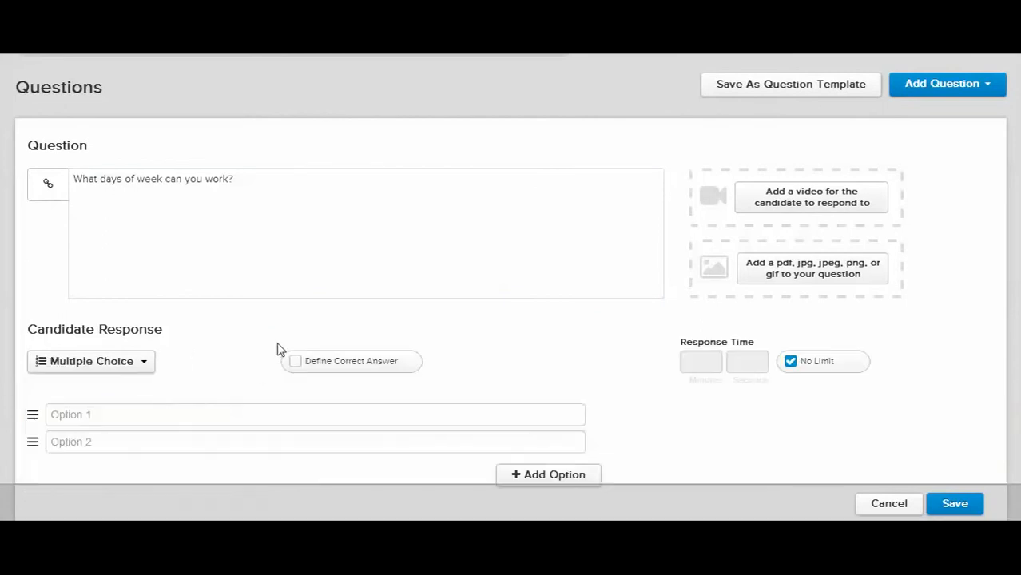
{"action": "scroll", "coordinate": [248, 337], "scroll_direction": "down", "scroll_amount": 1}
{"action": "left_click", "coordinate": [214, 337]}
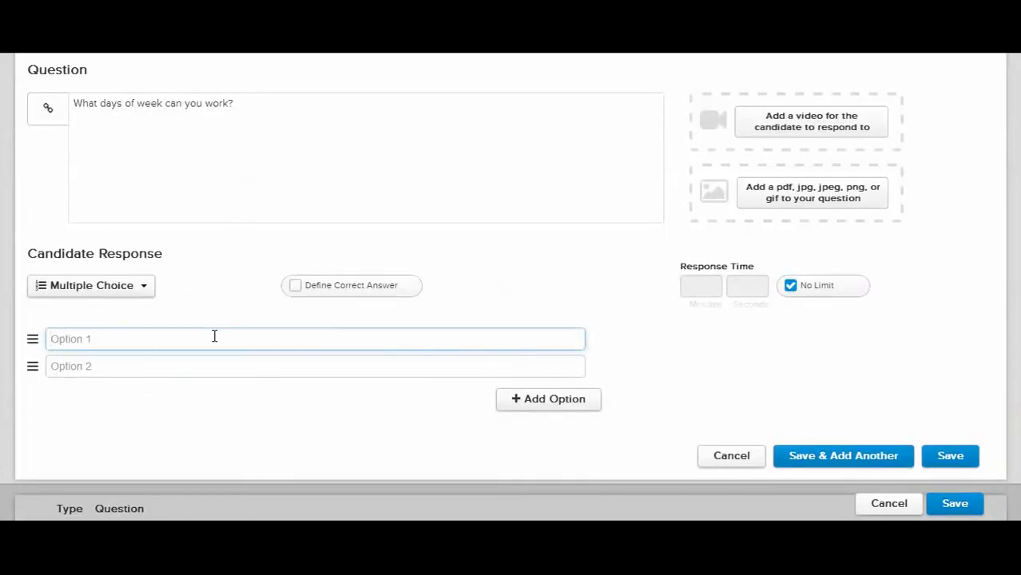
{"action": "type", "text": "MOn"}
{"action": "key", "text": "BackSpace"}
{"action": "key", "text": "BackSpace"}
{"action": "type", "text": "on"}
{"action": "key", "text": "Tab"}
{"action": "type", "text": "Tues"}
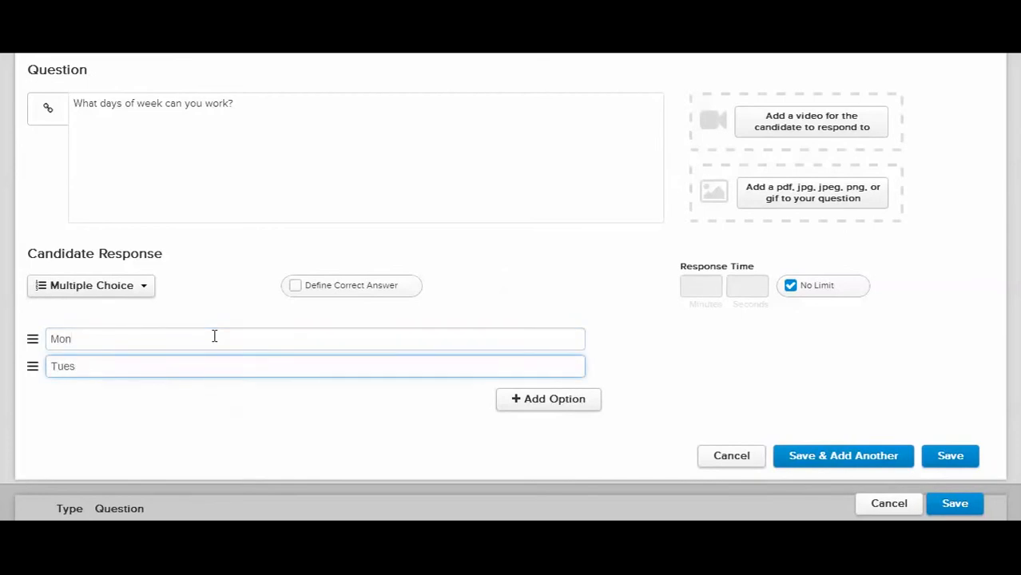
Add a third answer option, Wed, to the question about working days
{"action": "left_click", "coordinate": [531, 411]}
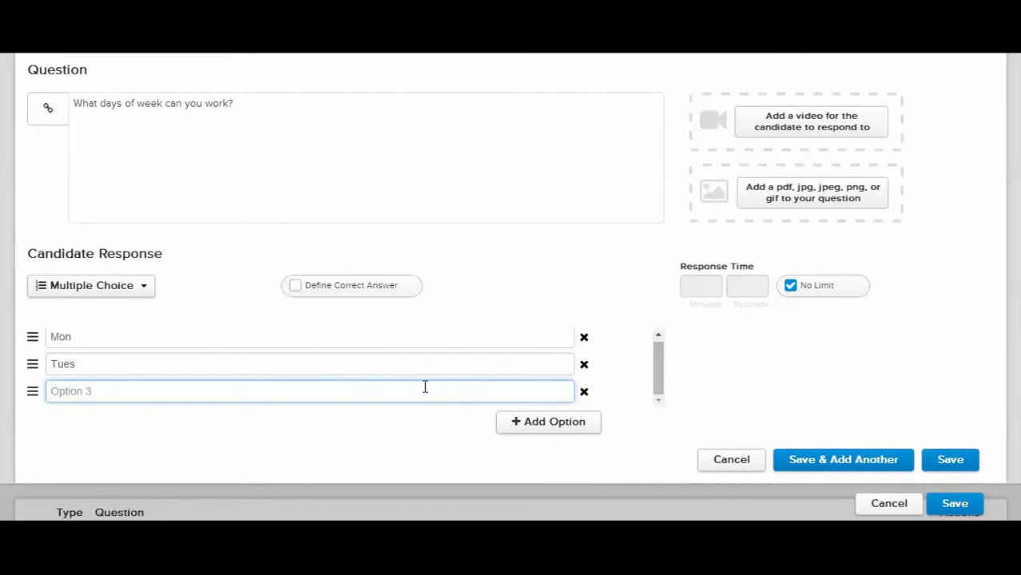
{"action": "type", "text": "WEd"}
{"action": "key", "text": "BackSpace"}
{"action": "key", "text": "BackSpace"}
{"action": "type", "text": "ed"}
Define Tues as the correct answer and try a 2-minute response time before restoring No Limit
{"action": "left_click", "coordinate": [295, 288]}
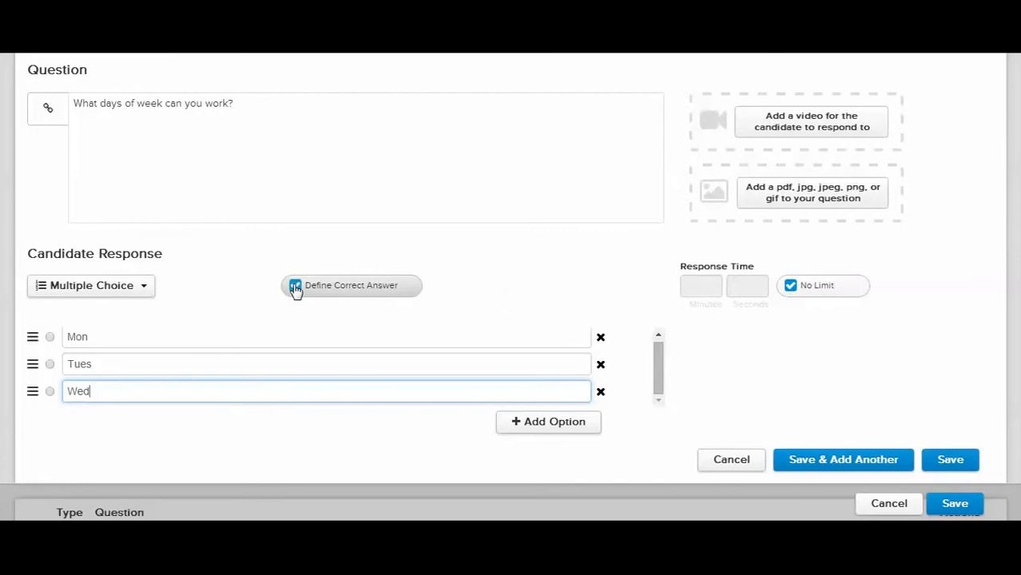
{"action": "left_click", "coordinate": [51, 365]}
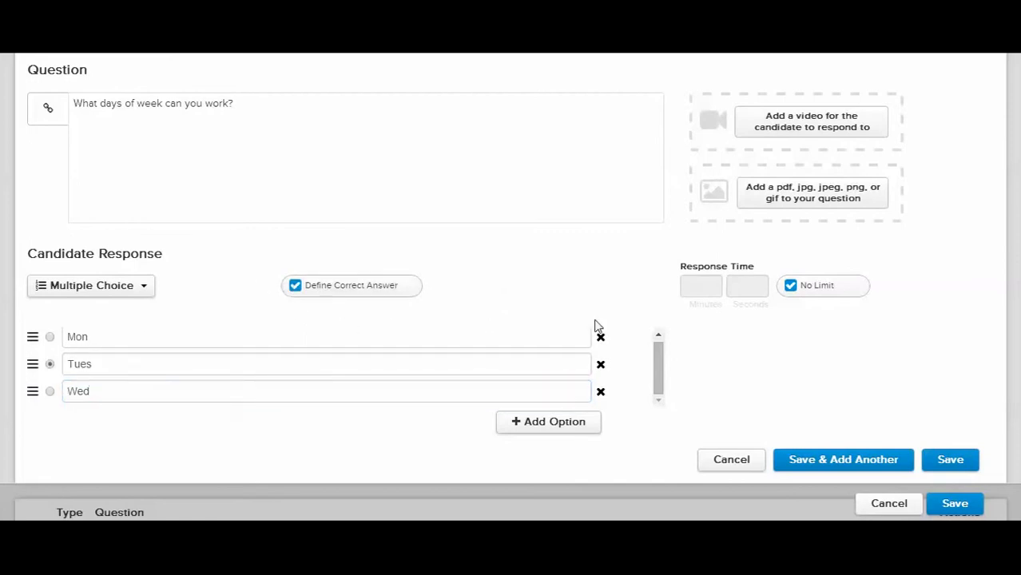
{"action": "left_click", "coordinate": [791, 289]}
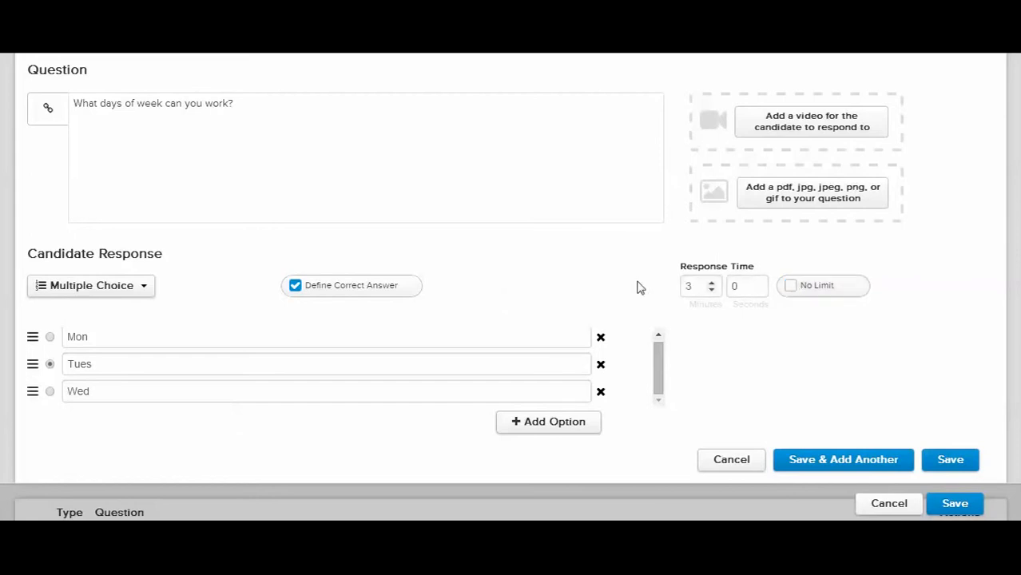
{"action": "left_click", "coordinate": [711, 290]}
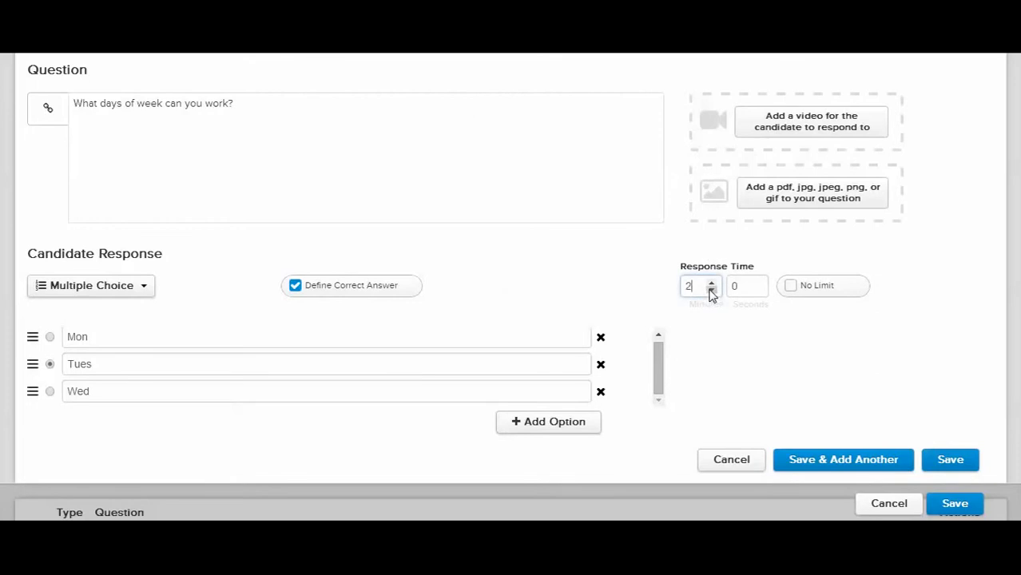
{"action": "left_click", "coordinate": [792, 288]}
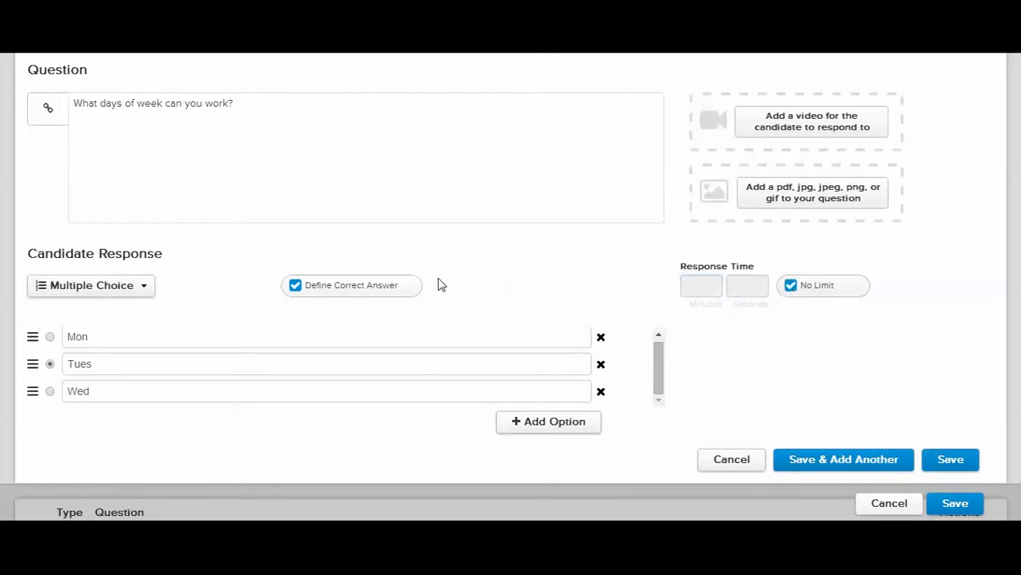
Change the working-days question's response type to Multiple Selection and save the question
{"action": "left_click", "coordinate": [99, 290]}
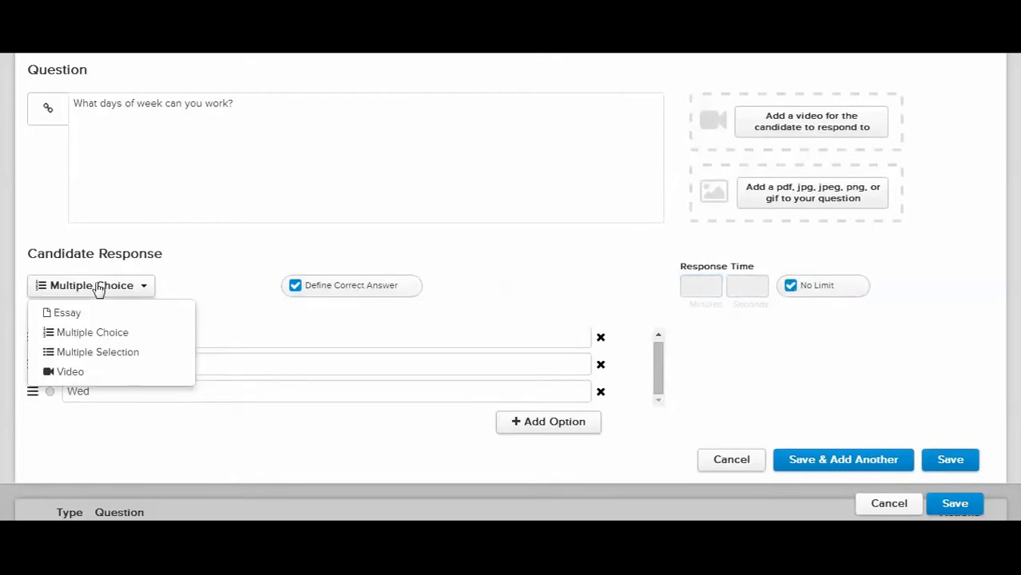
{"action": "left_click", "coordinate": [115, 357]}
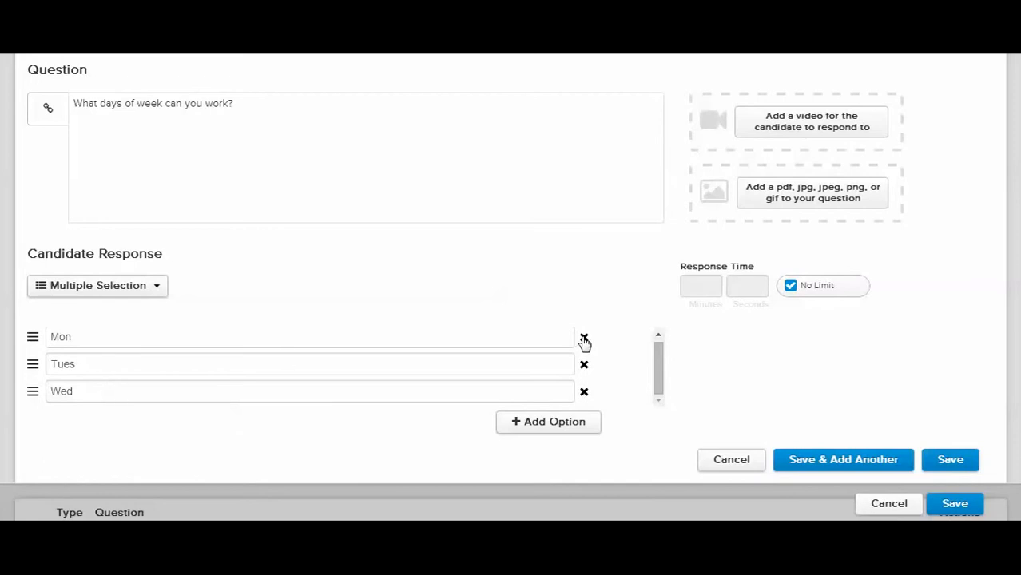
{"action": "left_click", "coordinate": [813, 472]}
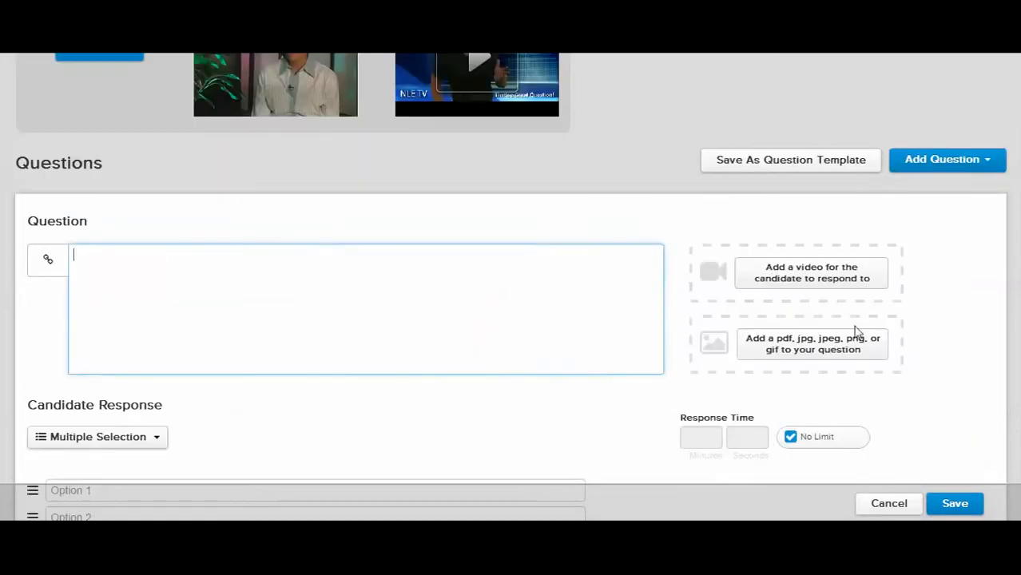
Start another new interview question with the text "Give us your best tweet."
{"action": "left_click", "coordinate": [946, 160]}
{"action": "left_click", "coordinate": [909, 187]}
{"action": "left_click", "coordinate": [405, 297]}
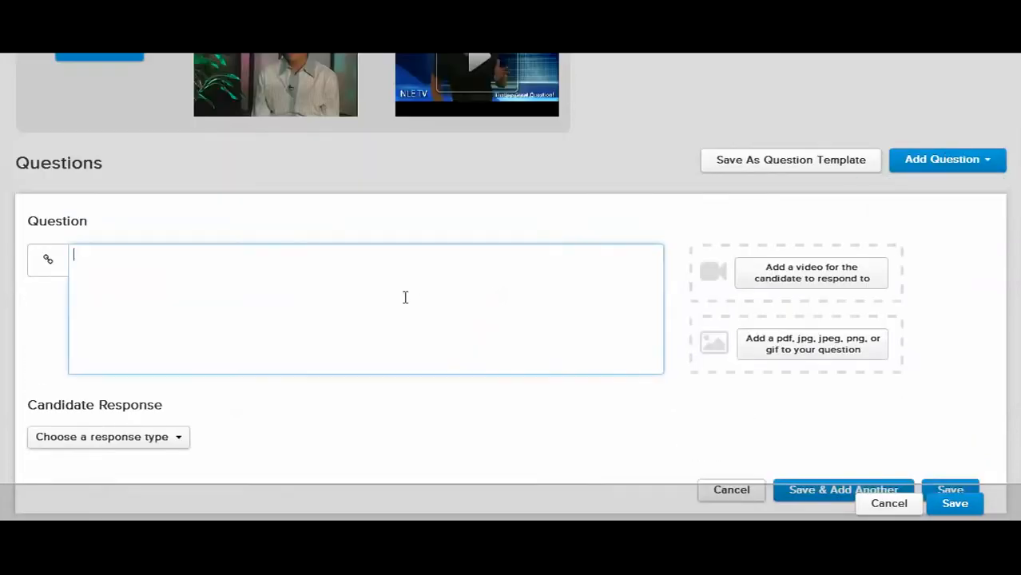
{"action": "type", "text": "Give us your best tweet."}
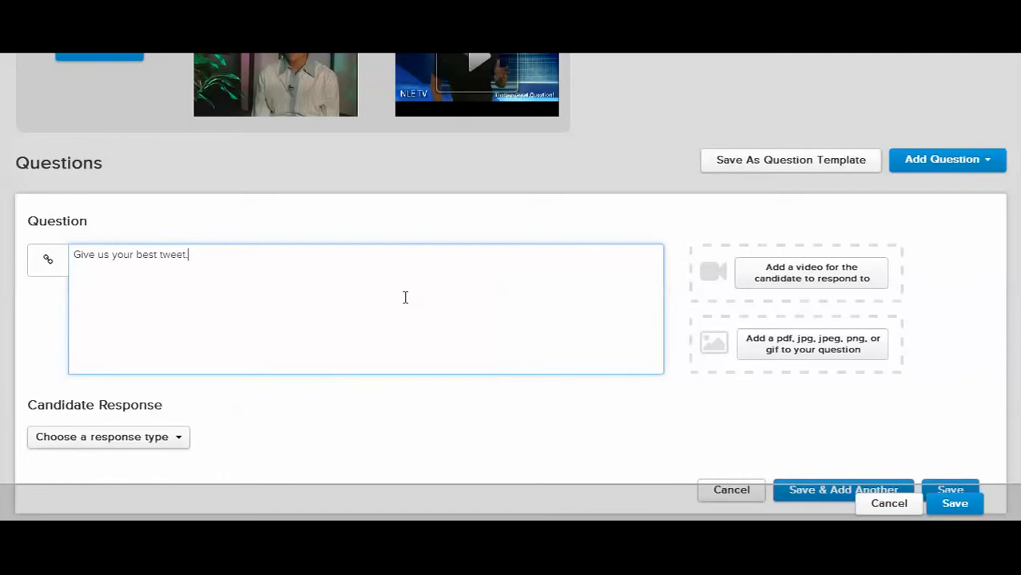
Set the tweet question's response type to Essay and limit the candidate response to 140 characters
{"action": "left_click", "coordinate": [155, 443]}
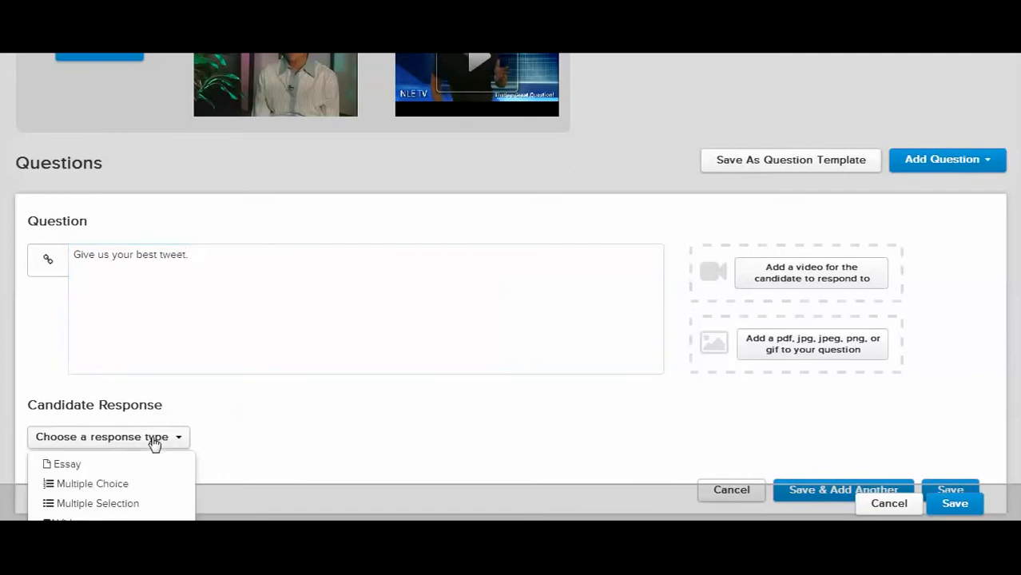
{"action": "left_click", "coordinate": [118, 467]}
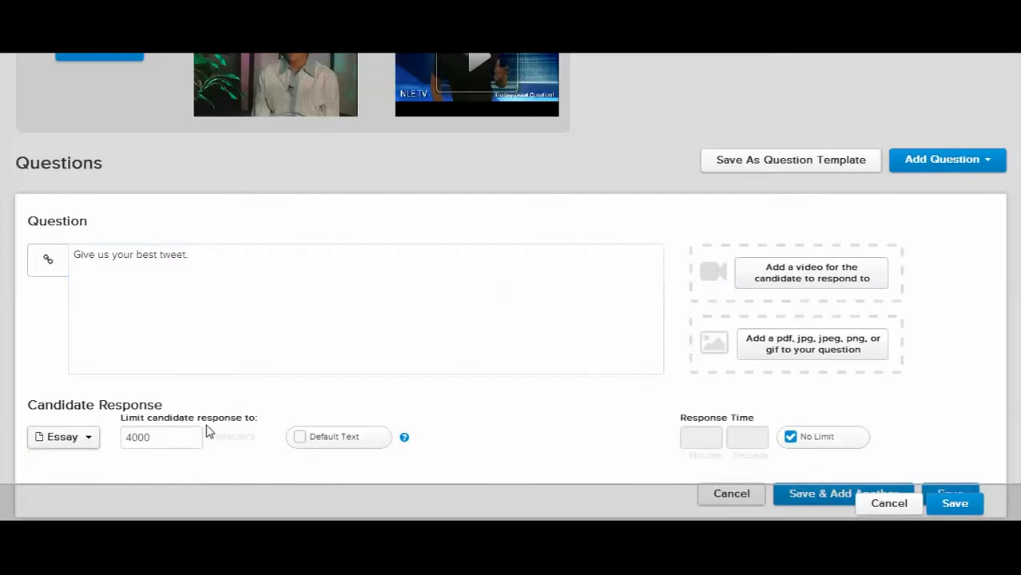
{"action": "double_click", "coordinate": [170, 442]}
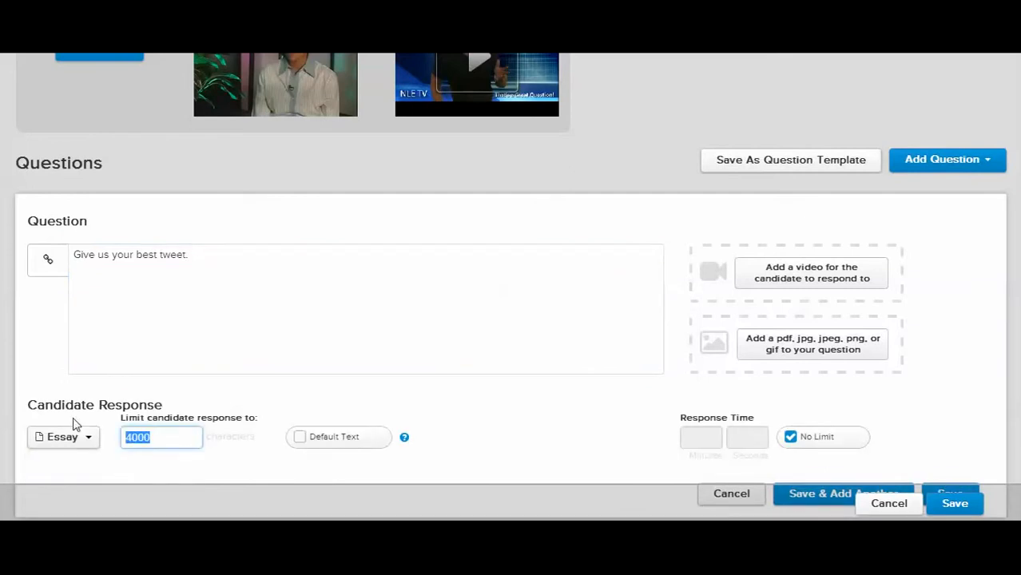
{"action": "type", "text": "1"}
{"action": "scroll", "coordinate": [276, 437], "scroll_direction": "down", "scroll_amount": 1}
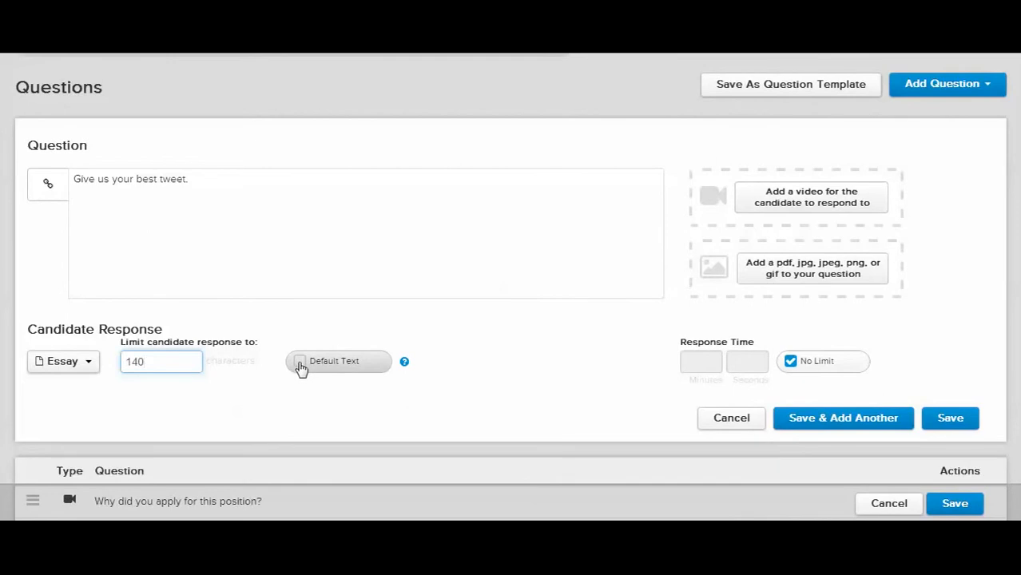
Turn on Default Text for the essay response, and try a limited response time before restoring No Limit
{"action": "left_click", "coordinate": [300, 364]}
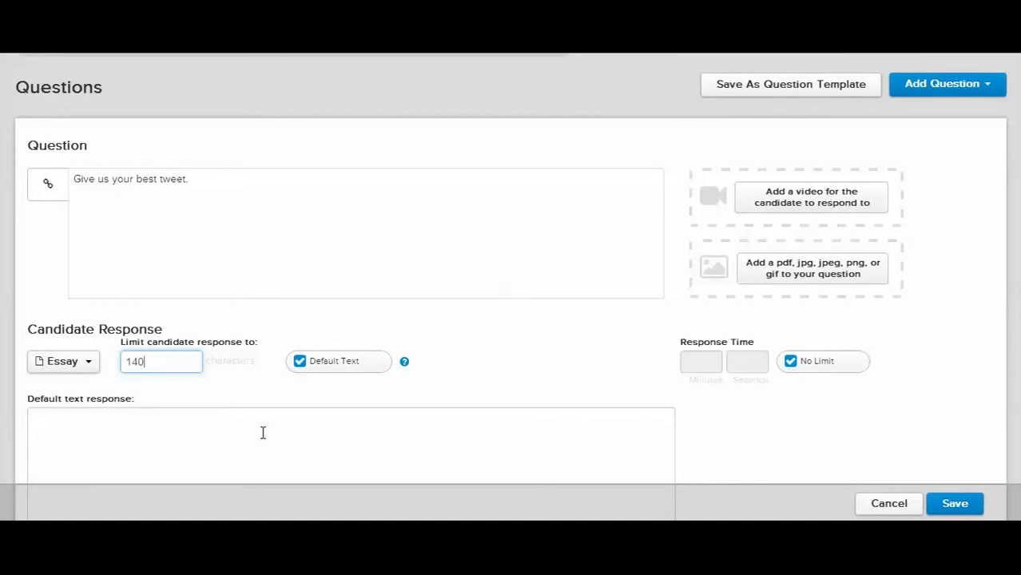
{"action": "scroll", "coordinate": [262, 432], "scroll_direction": "down", "scroll_amount": 1}
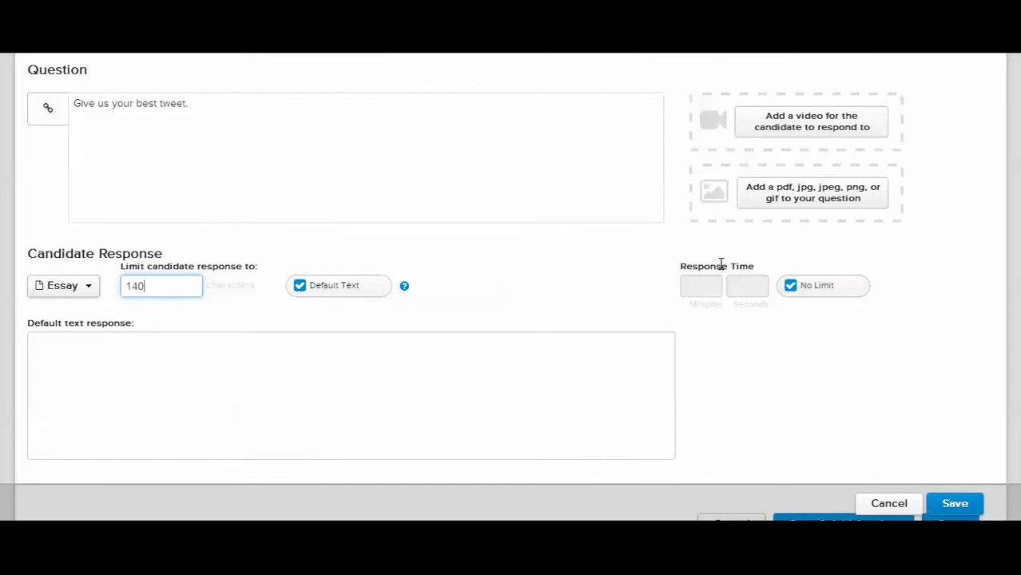
{"action": "left_click", "coordinate": [791, 294]}
{"action": "left_click", "coordinate": [790, 287]}
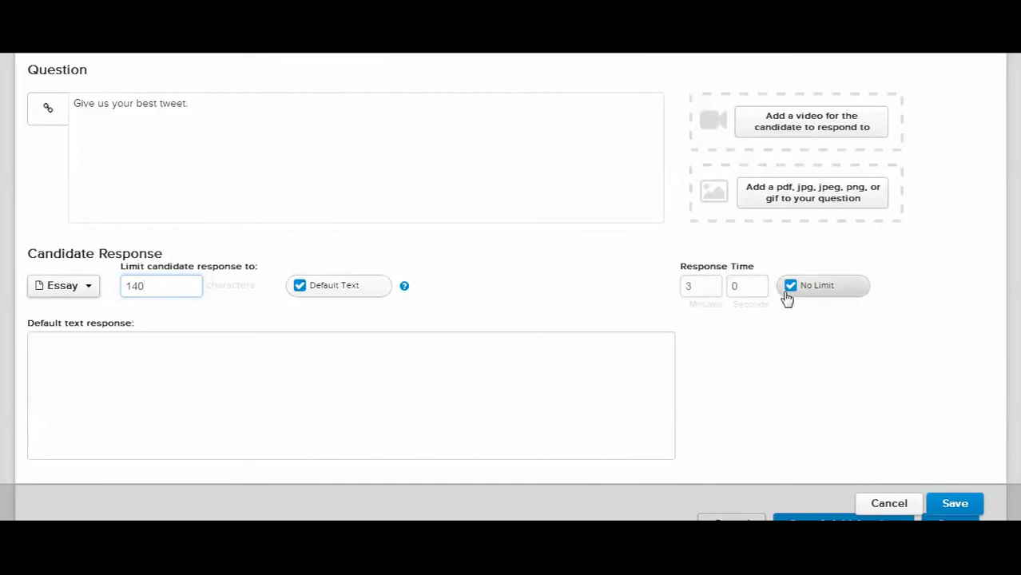
Switch off Default Text for the tweet question and save the question
{"action": "scroll", "coordinate": [787, 363], "scroll_direction": "down", "scroll_amount": 3}
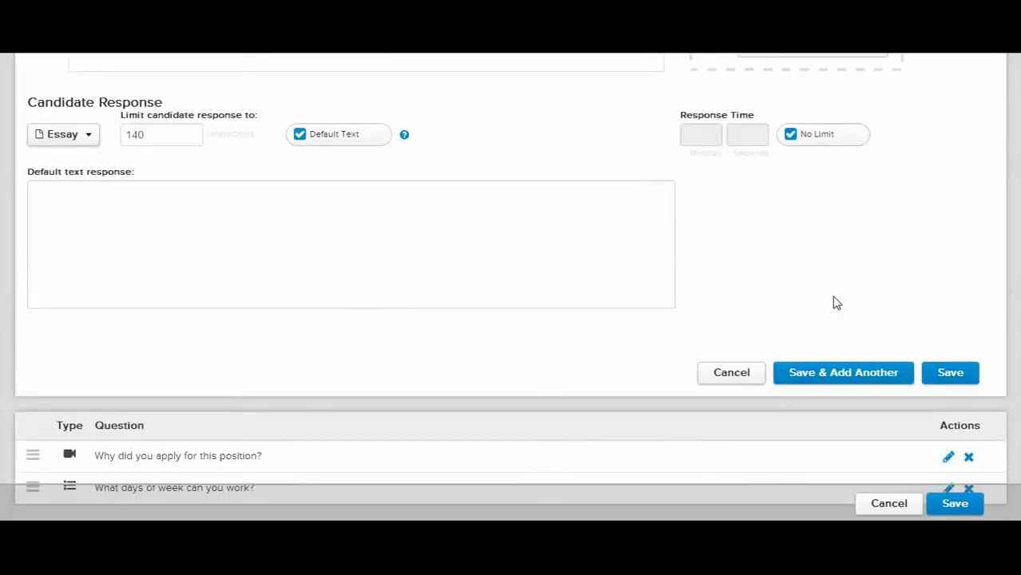
{"action": "left_click", "coordinate": [946, 374]}
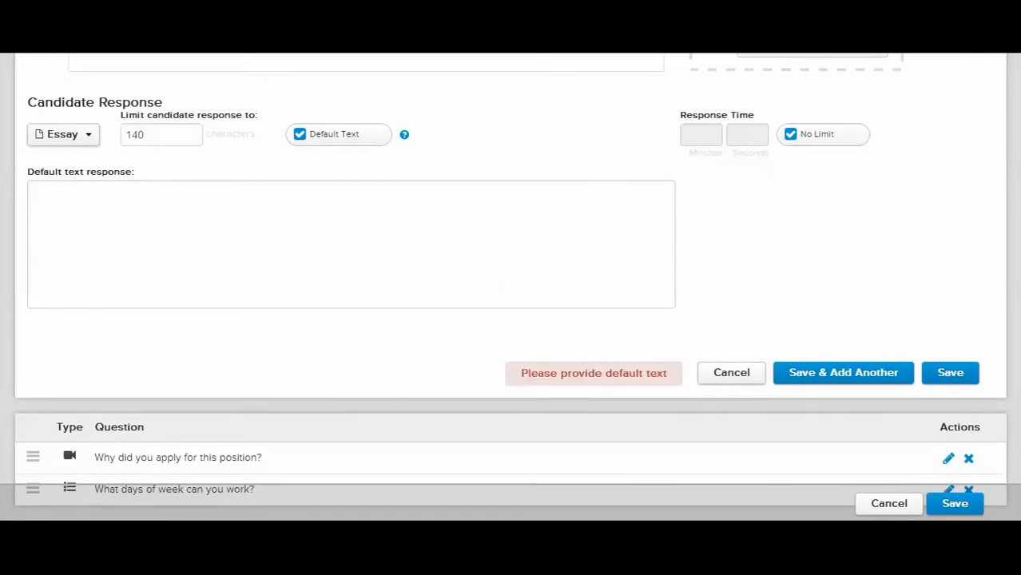
{"action": "left_click", "coordinate": [300, 134]}
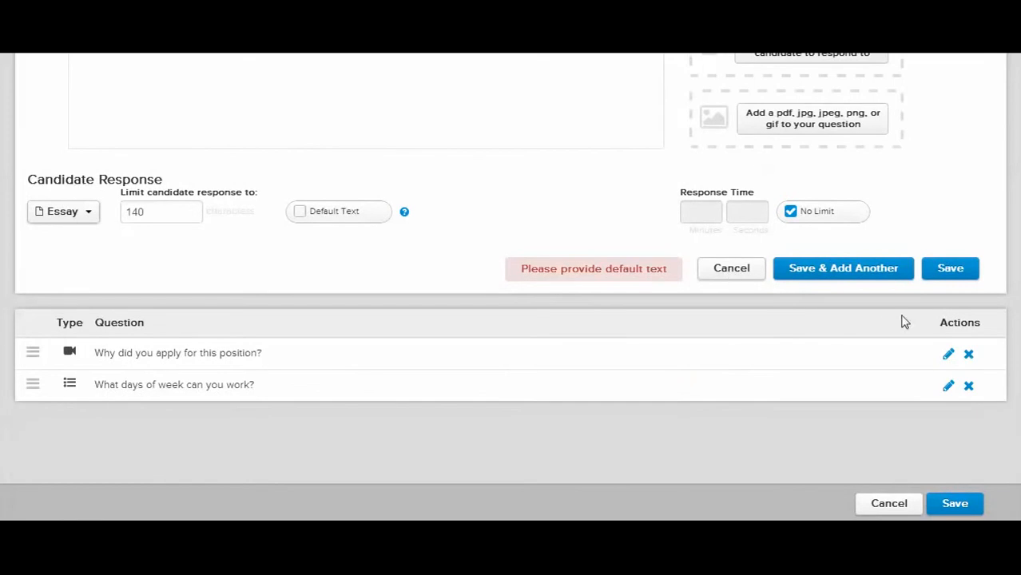
{"action": "left_click", "coordinate": [946, 276]}
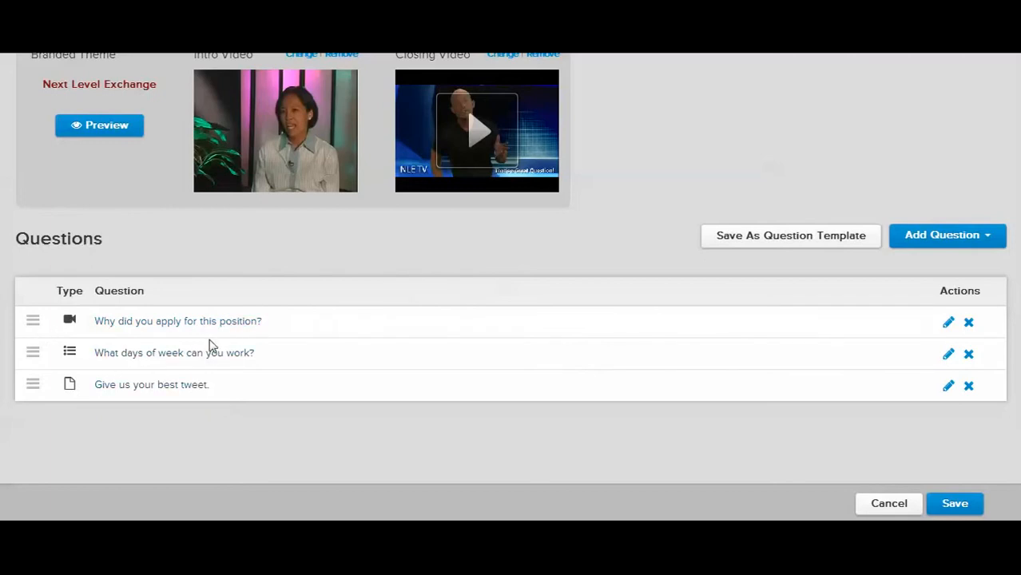
Try reordering the saved questions, ending with "Why did you apply for this position?" back in first place
{"action": "left_click_drag", "start_coordinate": [33, 385], "coordinate": [33, 354]}
{"action": "left_click_drag", "start_coordinate": [29, 393], "coordinate": [40, 339]}
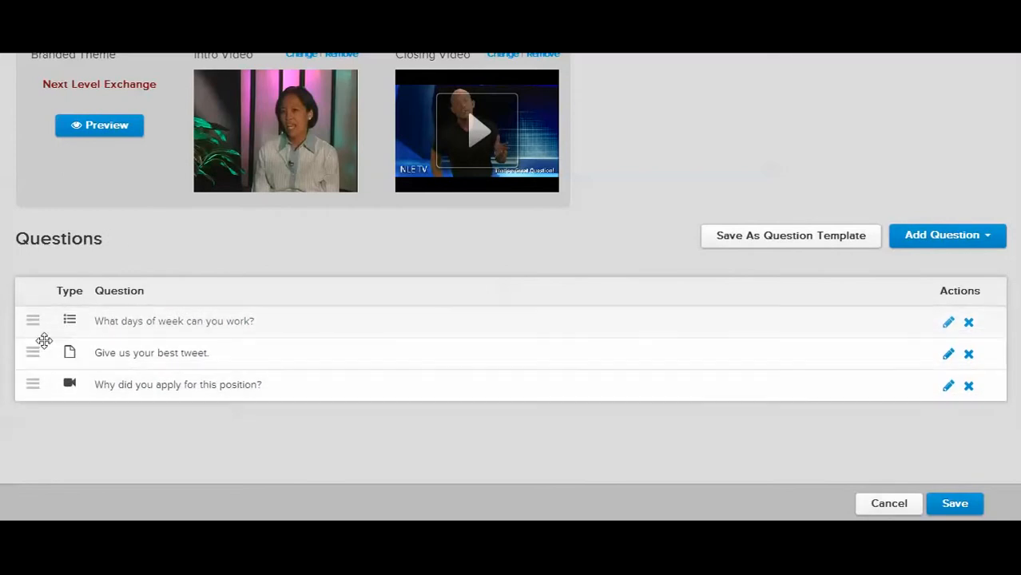
{"action": "left_click_drag", "start_coordinate": [32, 377], "coordinate": [34, 320]}
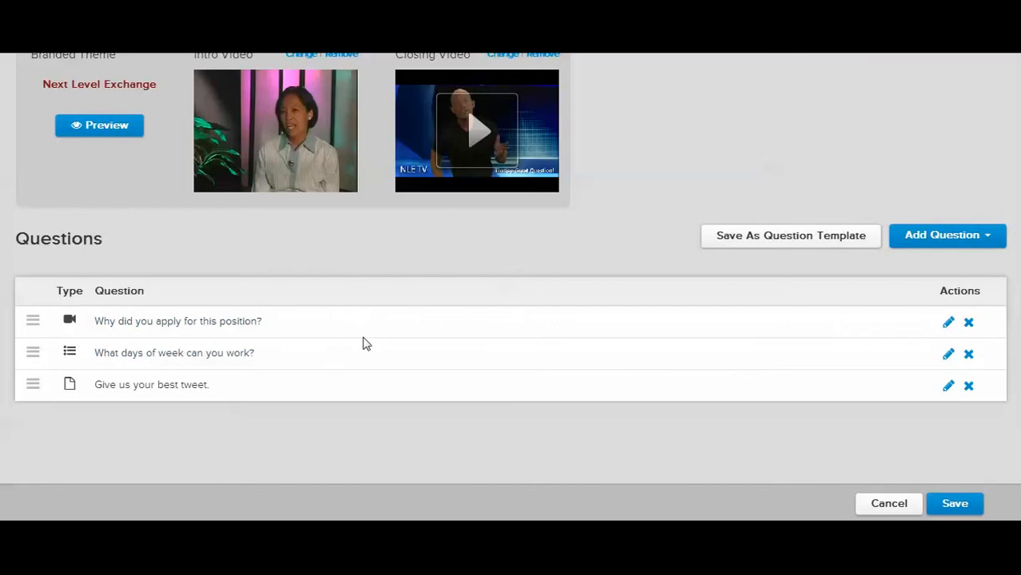
Save the position's questions as a question template named "test template"
{"action": "left_click", "coordinate": [751, 241]}
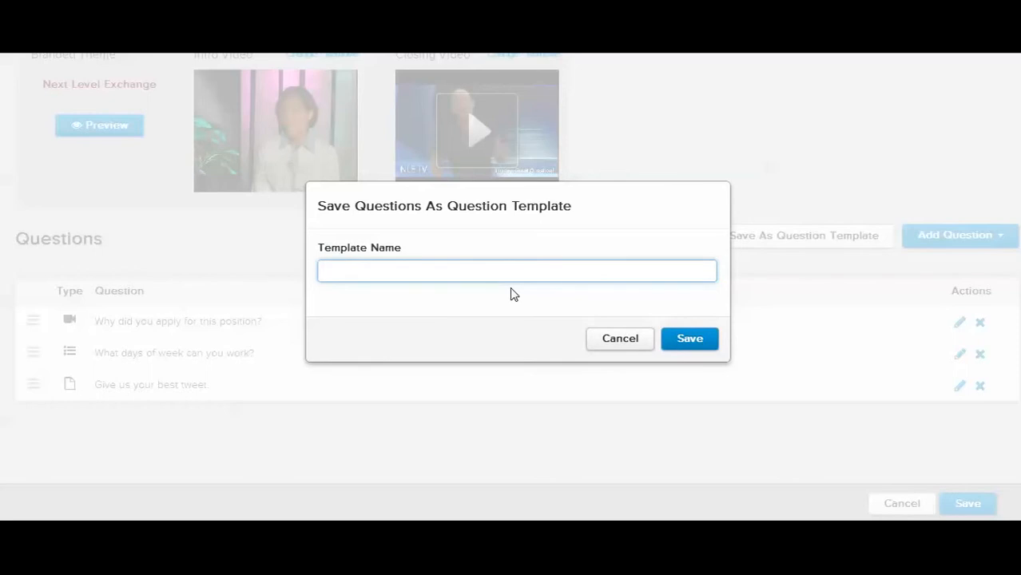
{"action": "type", "text": "test template8"}
{"action": "left_click", "coordinate": [687, 339]}
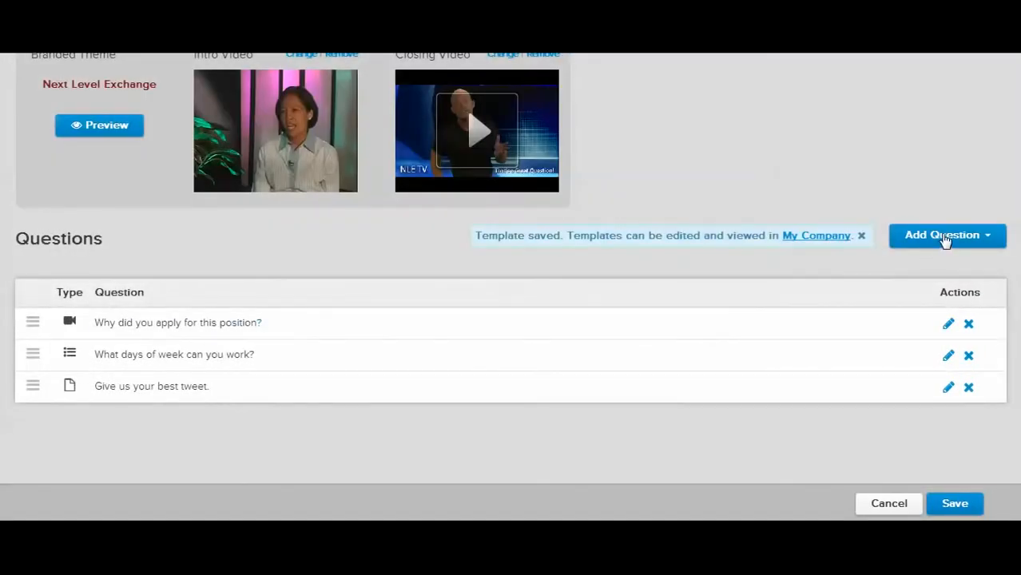
View the question templates available for adding questions, and close the list without adding any
{"action": "left_click", "coordinate": [945, 241]}
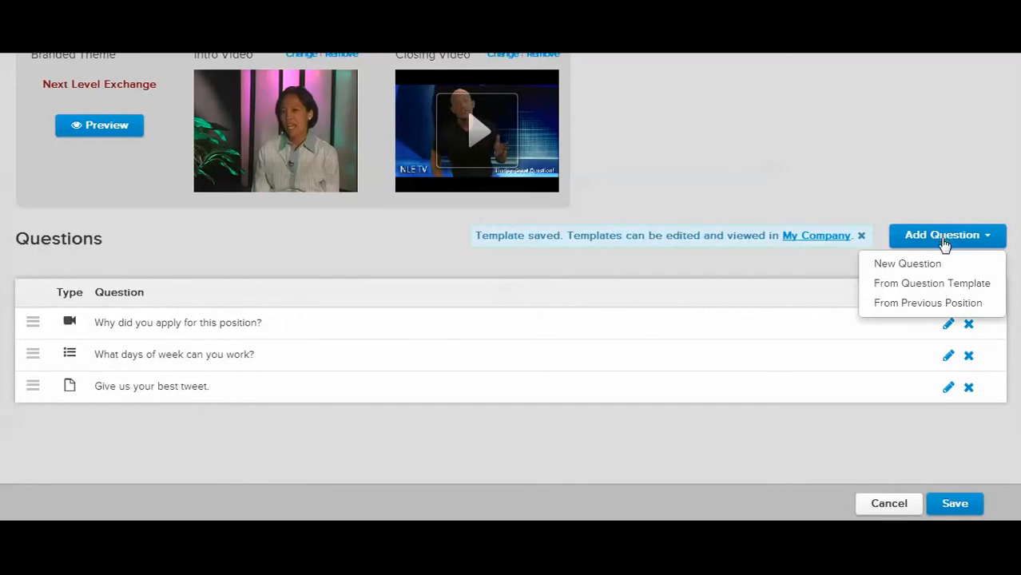
{"action": "left_click", "coordinate": [939, 287]}
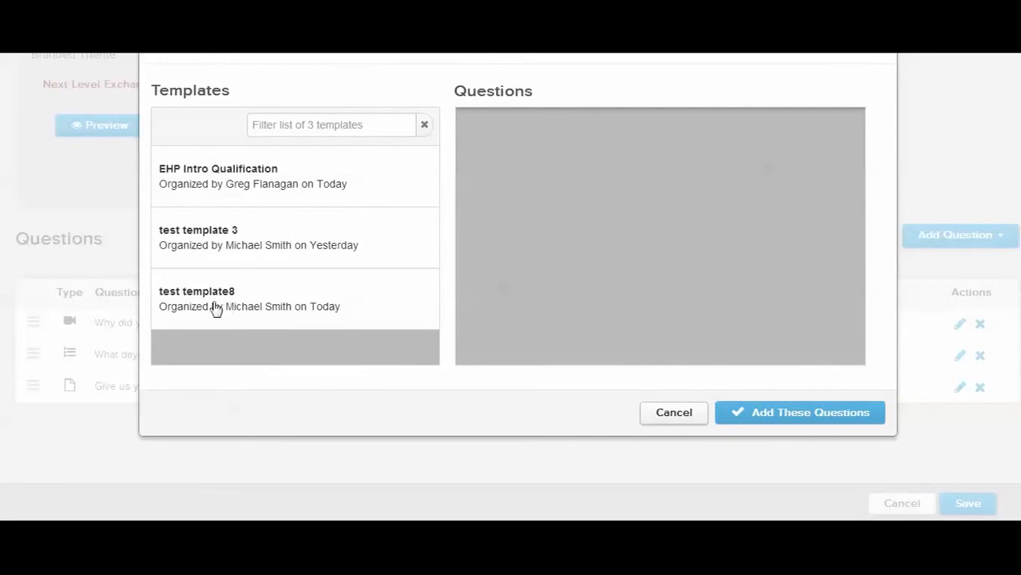
{"action": "left_click", "coordinate": [672, 415]}
Add the questions from the previous position "NLE Test Position" to this position
{"action": "left_click", "coordinate": [919, 249]}
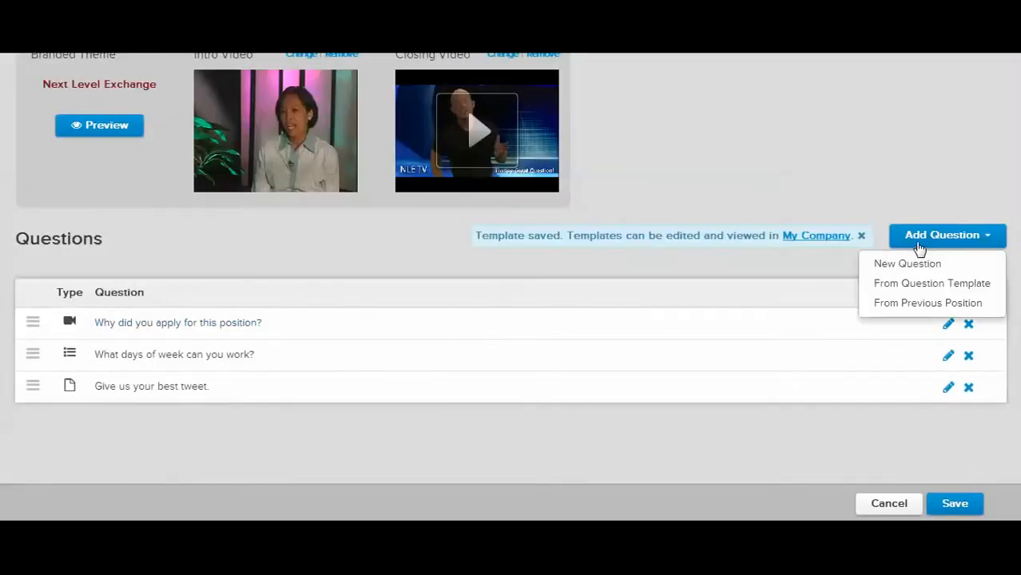
{"action": "left_click", "coordinate": [917, 307]}
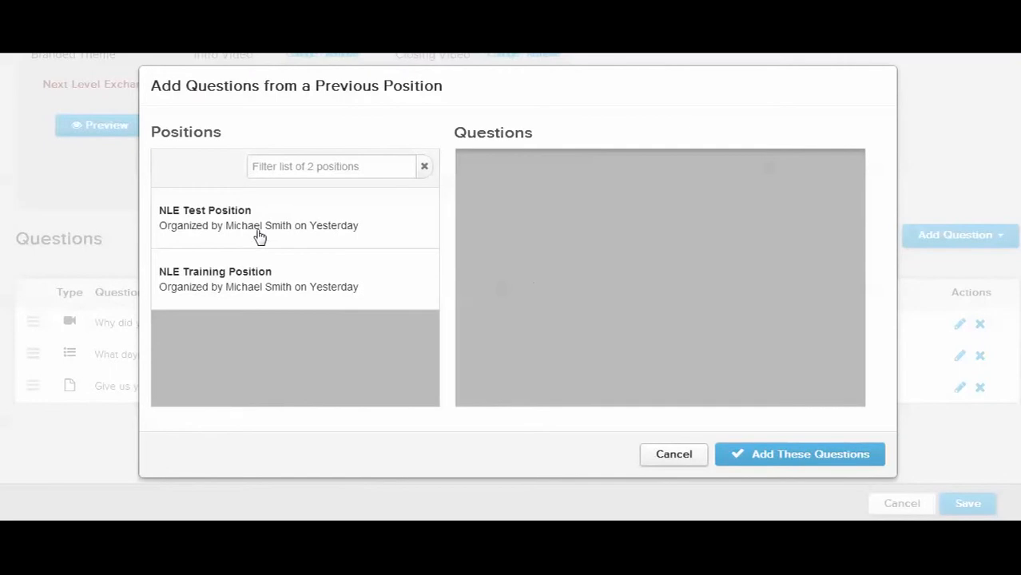
{"action": "left_click", "coordinate": [202, 214]}
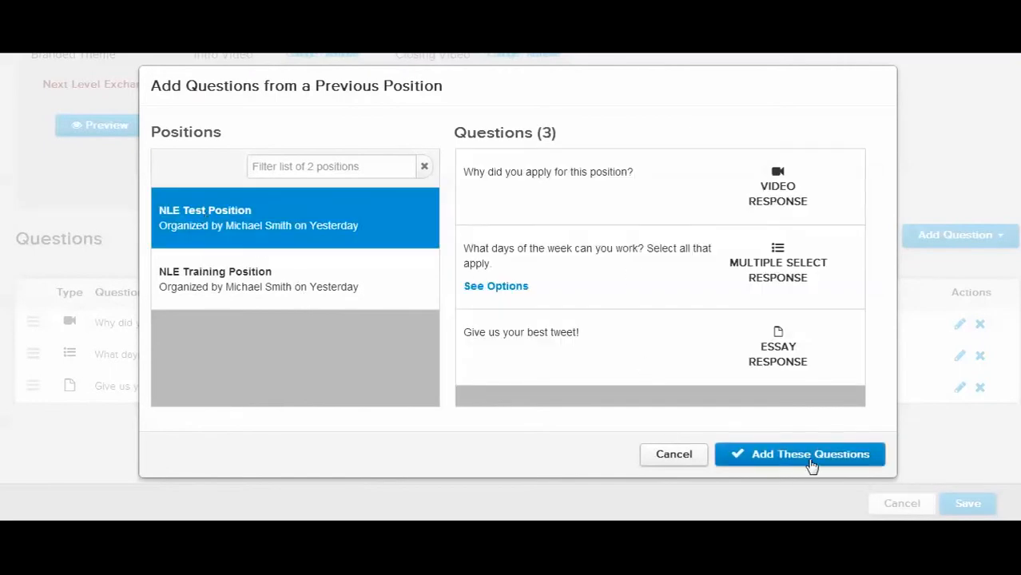
{"action": "left_click", "coordinate": [812, 455]}
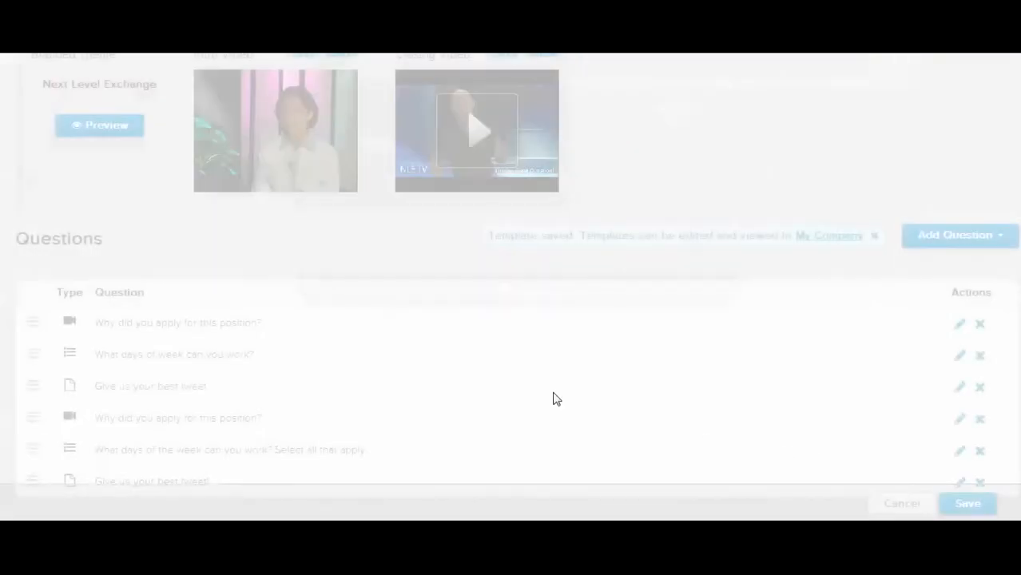
Delete the three duplicate questions imported from the previous position, keeping the original three
{"action": "scroll", "coordinate": [417, 387], "scroll_direction": "down", "scroll_amount": 2}
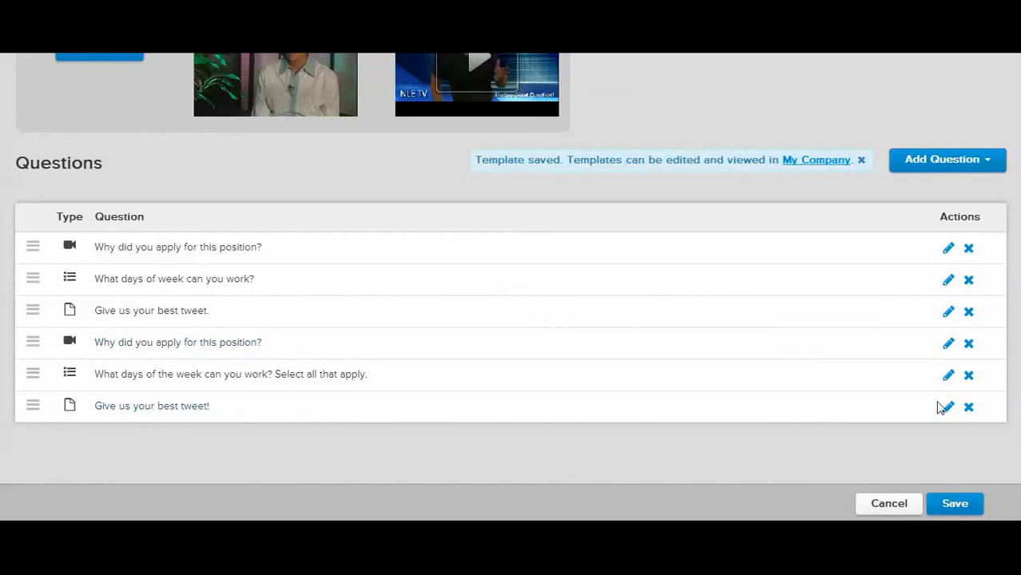
{"action": "left_click", "coordinate": [969, 344]}
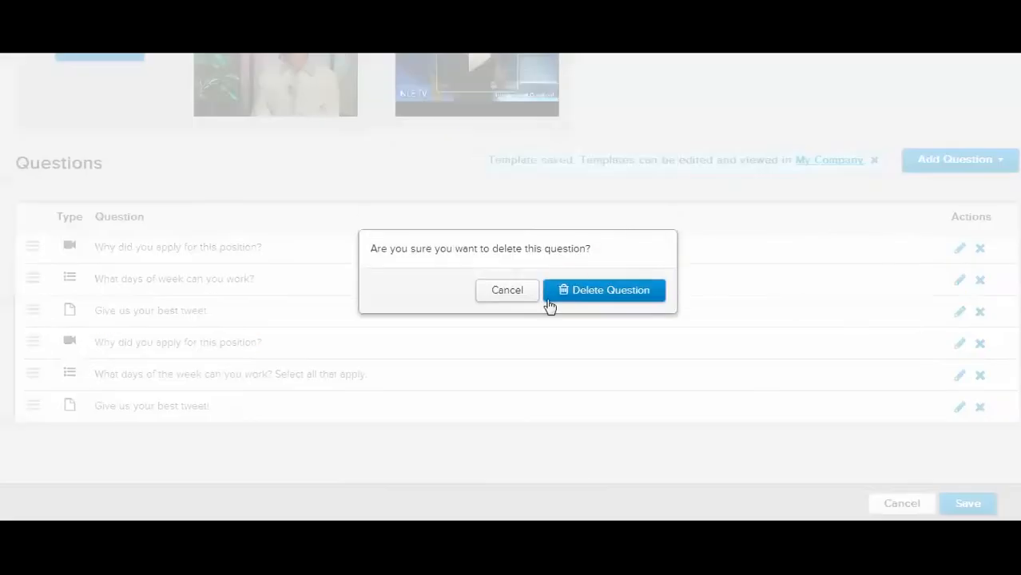
{"action": "left_click", "coordinate": [550, 302]}
{"action": "left_click", "coordinate": [976, 356]}
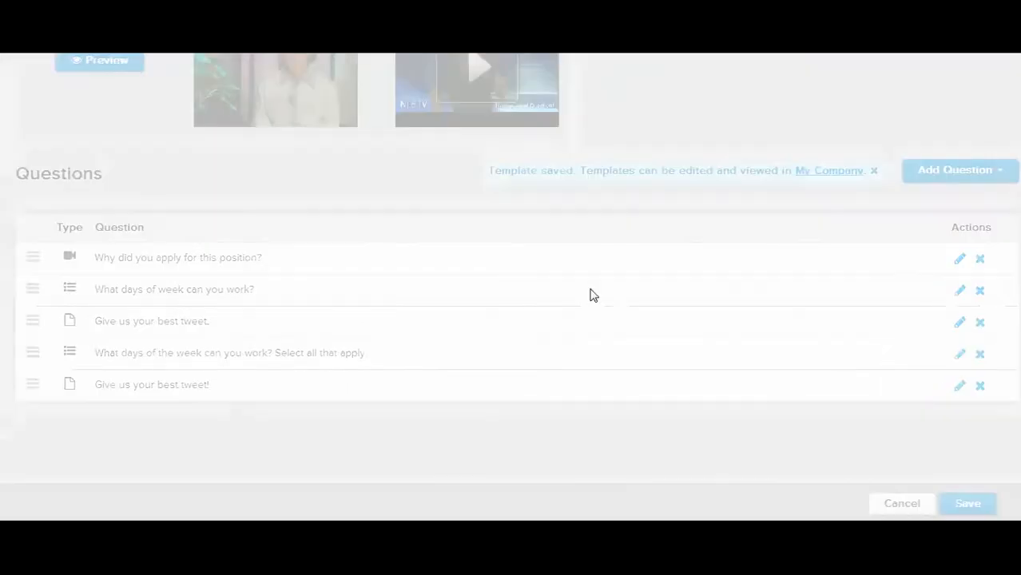
{"action": "left_click", "coordinate": [588, 296]}
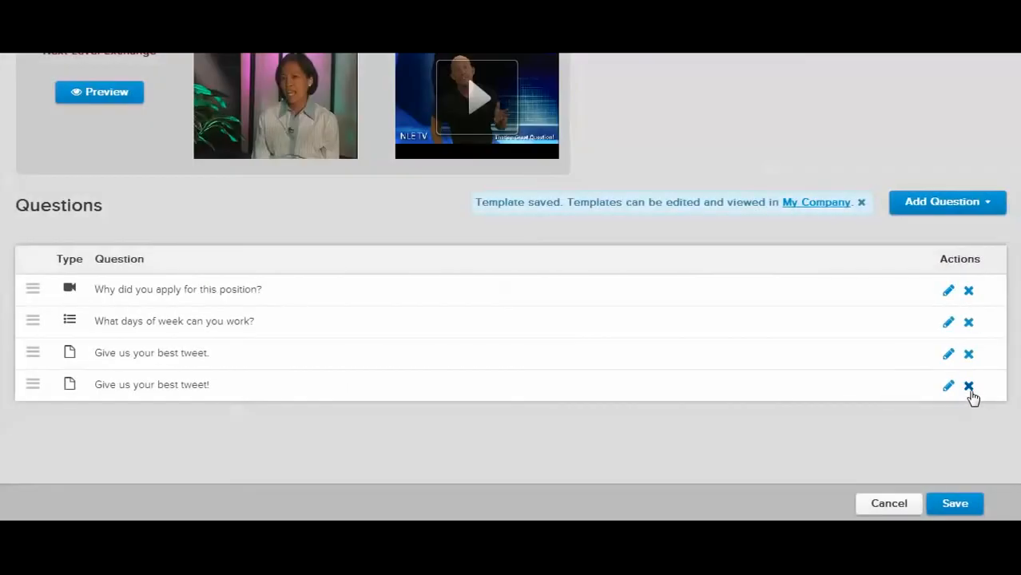
{"action": "left_click", "coordinate": [970, 387]}
{"action": "left_click", "coordinate": [638, 294]}
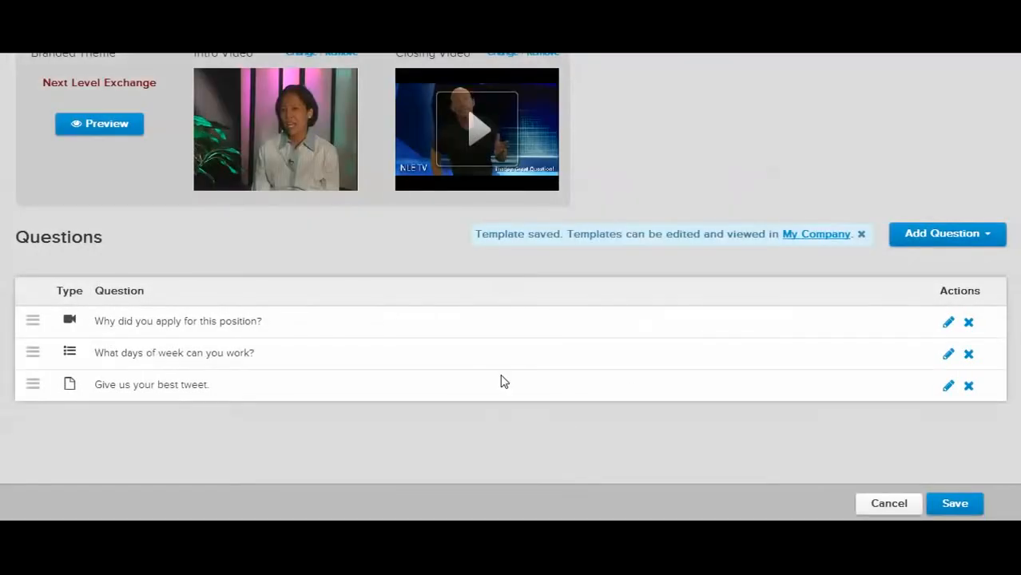
Save the Test position and view the QR code for sharing its public interview link
{"action": "left_click", "coordinate": [948, 503]}
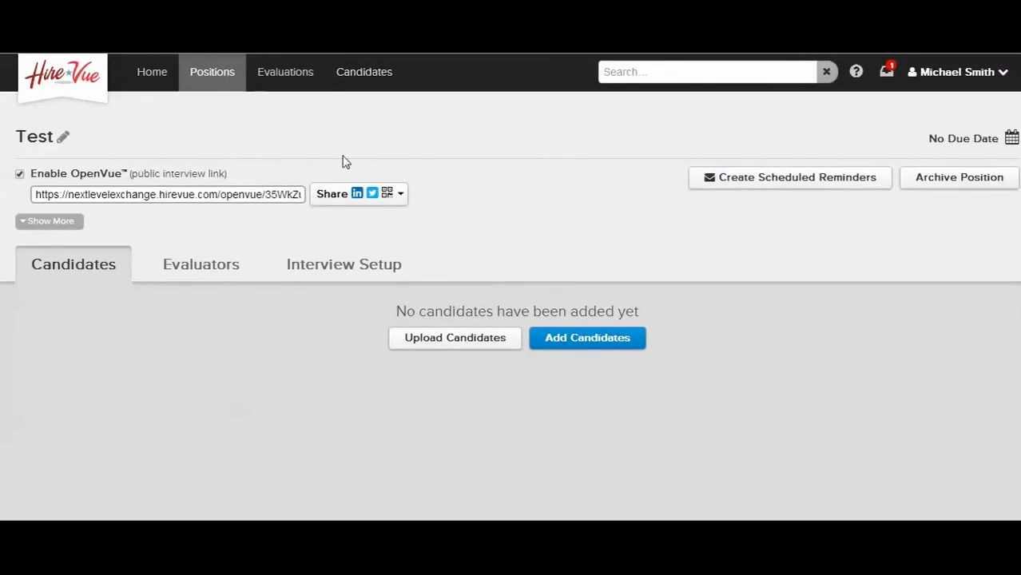
{"action": "left_click", "coordinate": [340, 200]}
{"action": "left_click", "coordinate": [343, 267]}
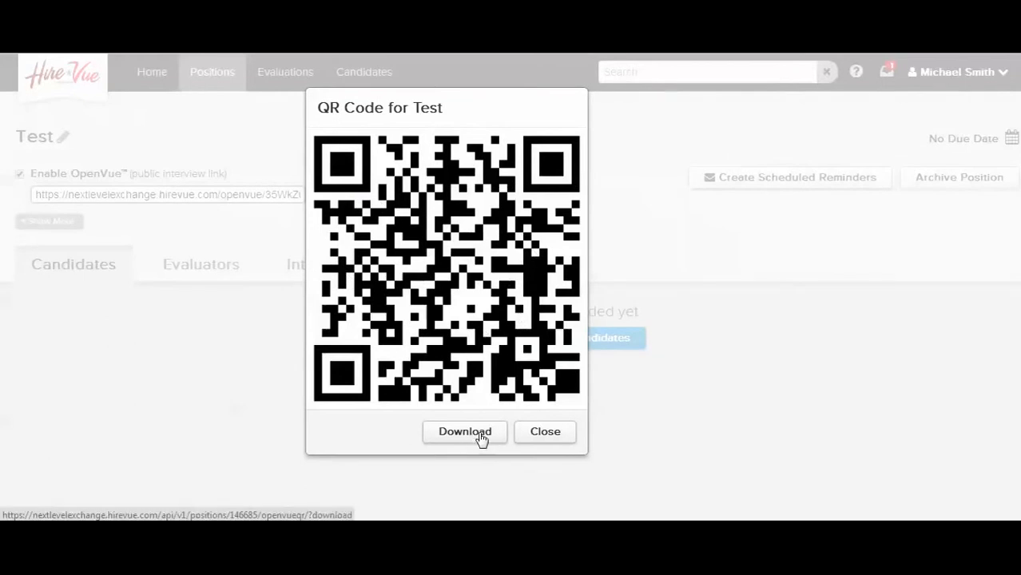
{"action": "left_click", "coordinate": [552, 439]}
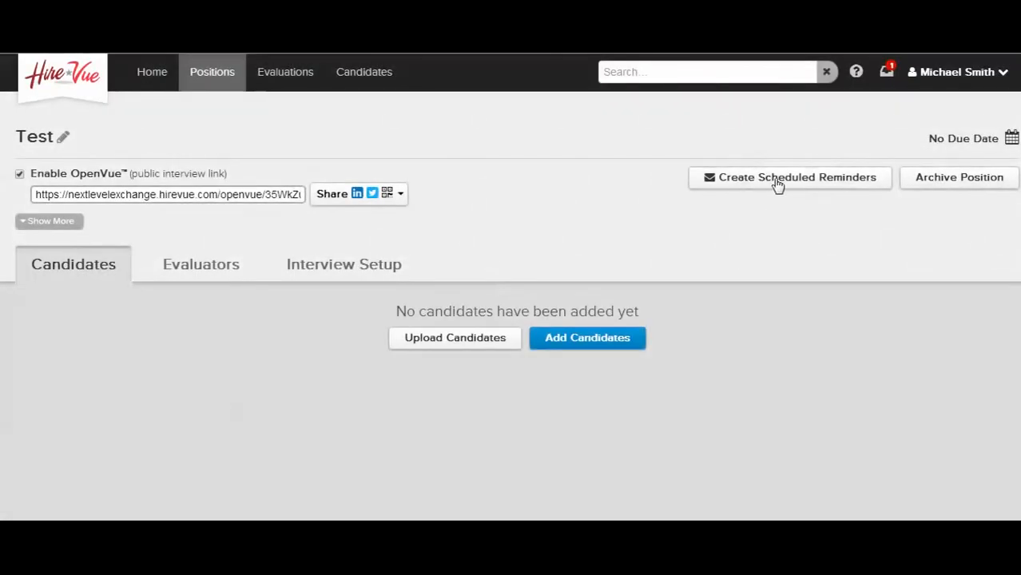
Try turning on scheduled email reminders for the position, look over the custom message option, and cancel
{"action": "left_click", "coordinate": [777, 184]}
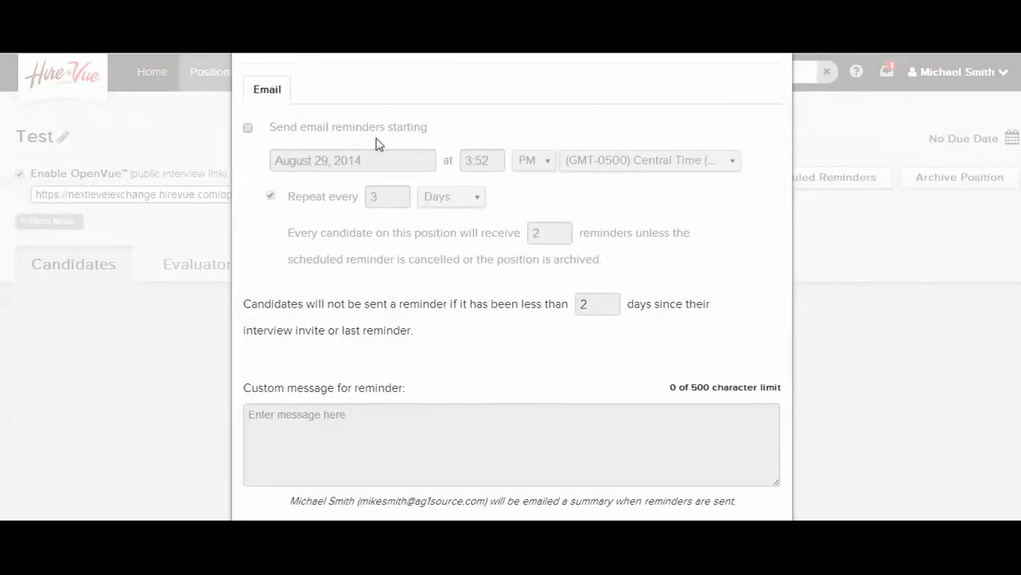
{"action": "left_click", "coordinate": [248, 128]}
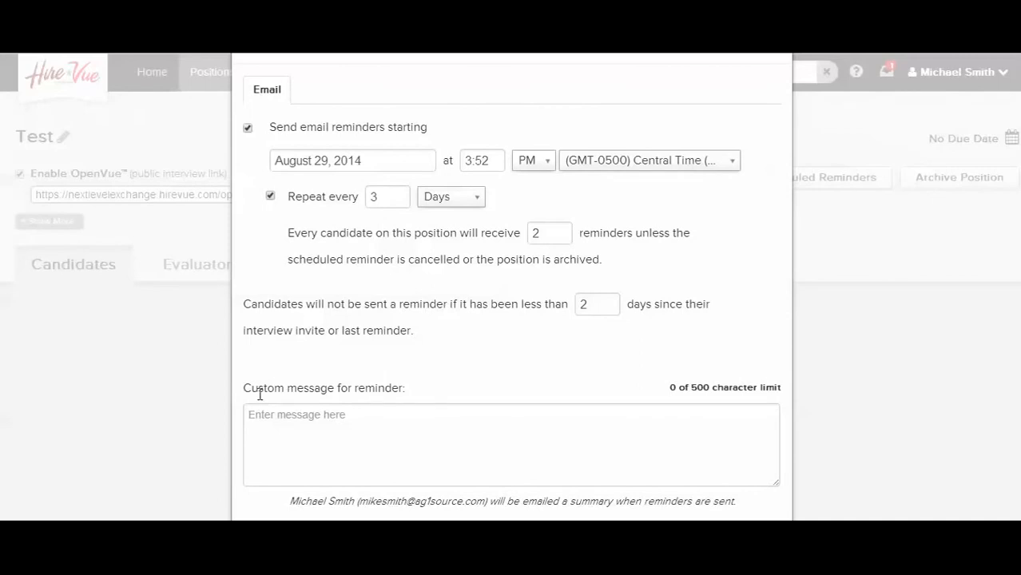
{"action": "left_click", "coordinate": [368, 419]}
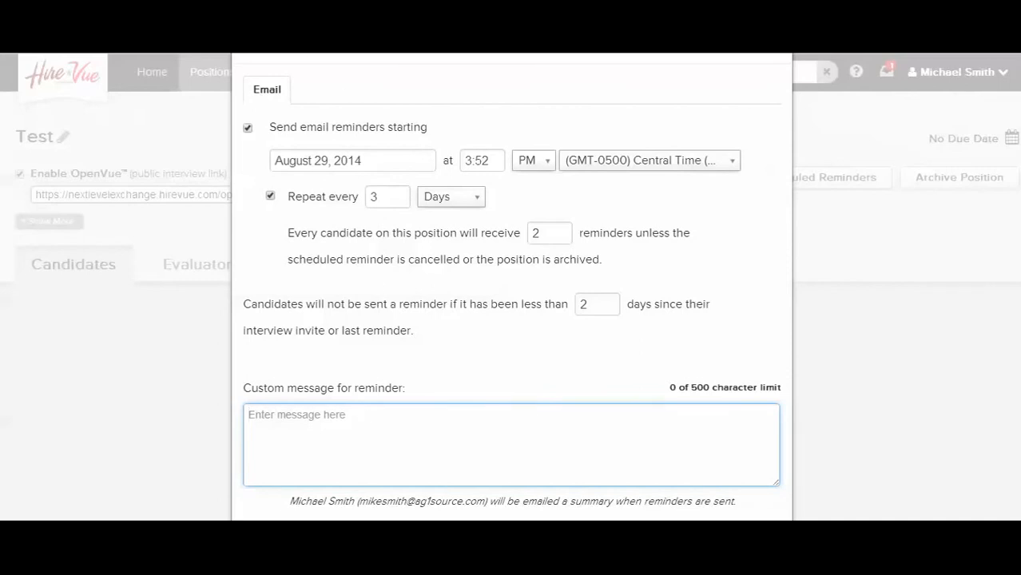
{"action": "scroll", "coordinate": [572, 223], "scroll_direction": "down", "scroll_amount": 1}
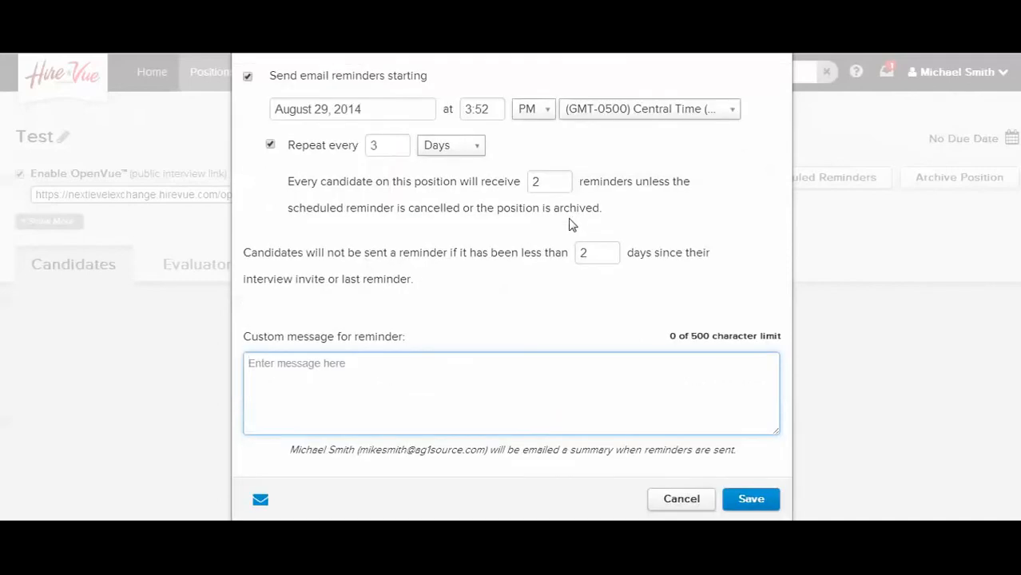
{"action": "left_click", "coordinate": [678, 503]}
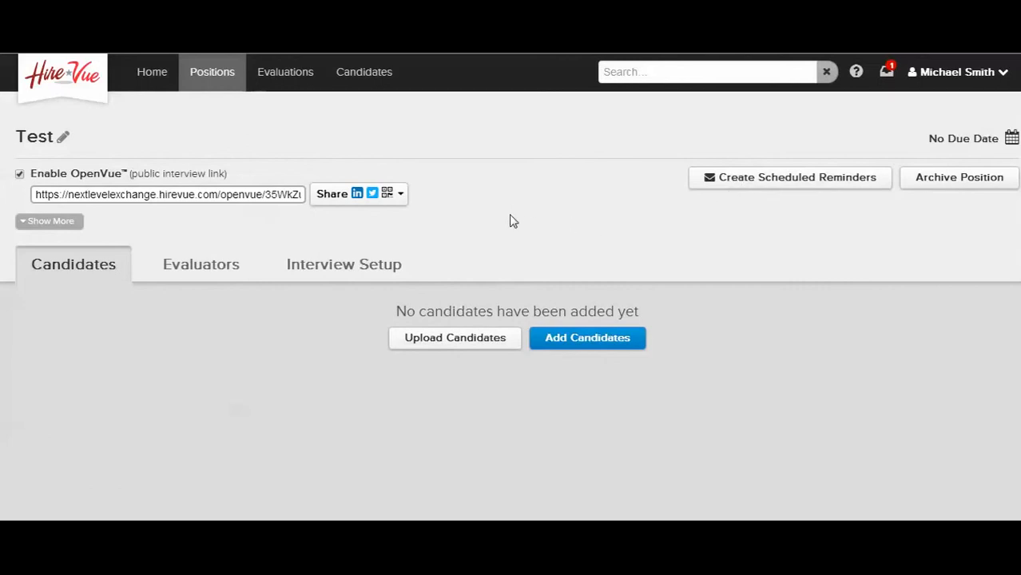
View the example CSV layout for uploading candidates, and cancel the upload
{"action": "left_click", "coordinate": [451, 346]}
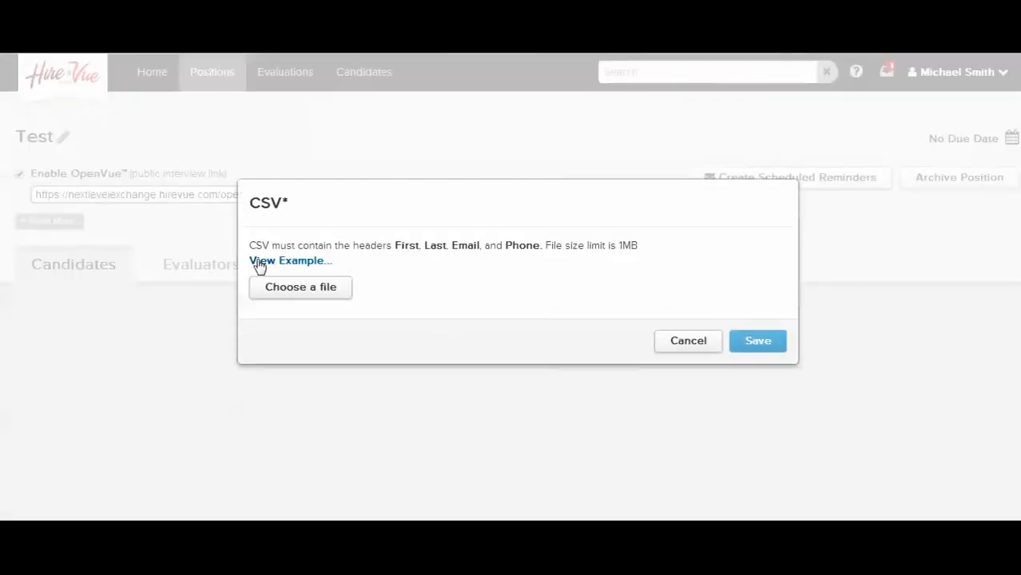
{"action": "left_click", "coordinate": [258, 264]}
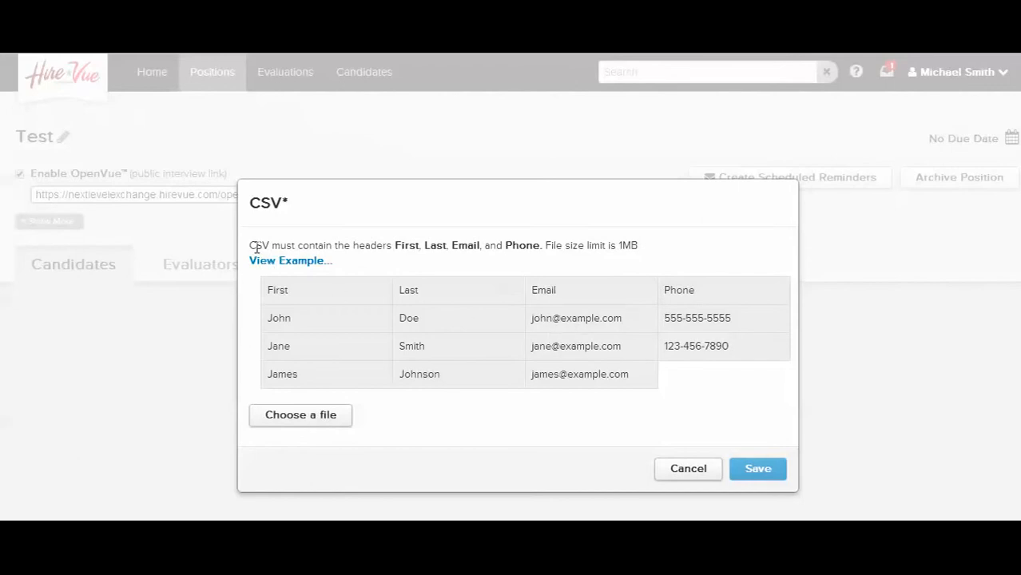
{"action": "left_click", "coordinate": [692, 476]}
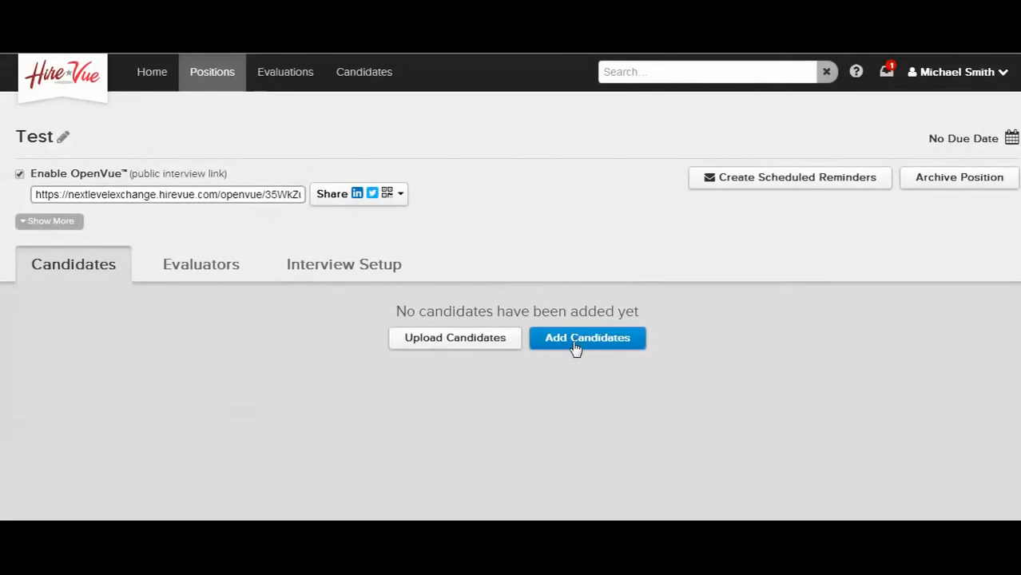
Add a candidate with their first name, last name and email, keep the interview invitation enabled, and save
{"action": "left_click", "coordinate": [572, 342]}
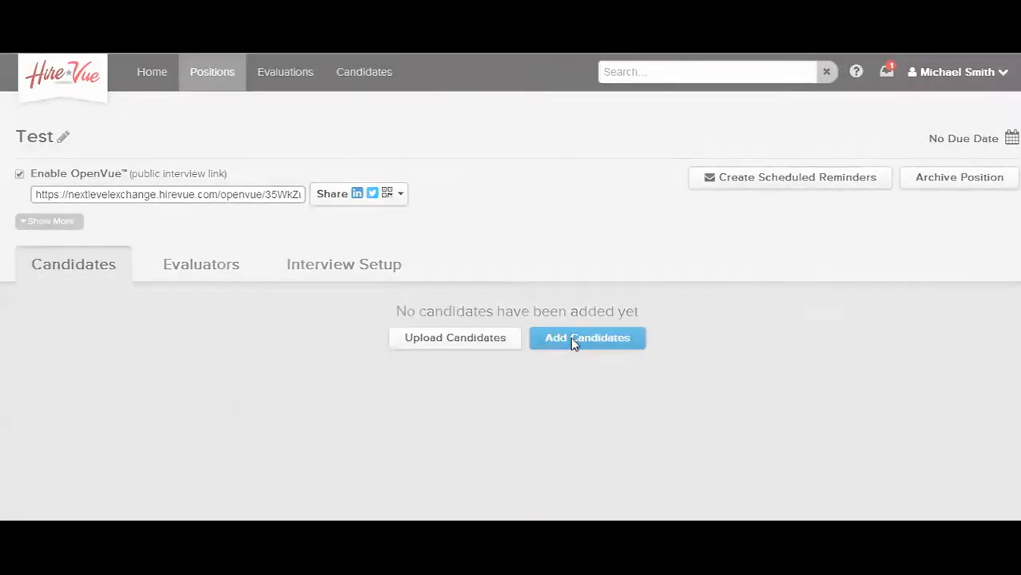
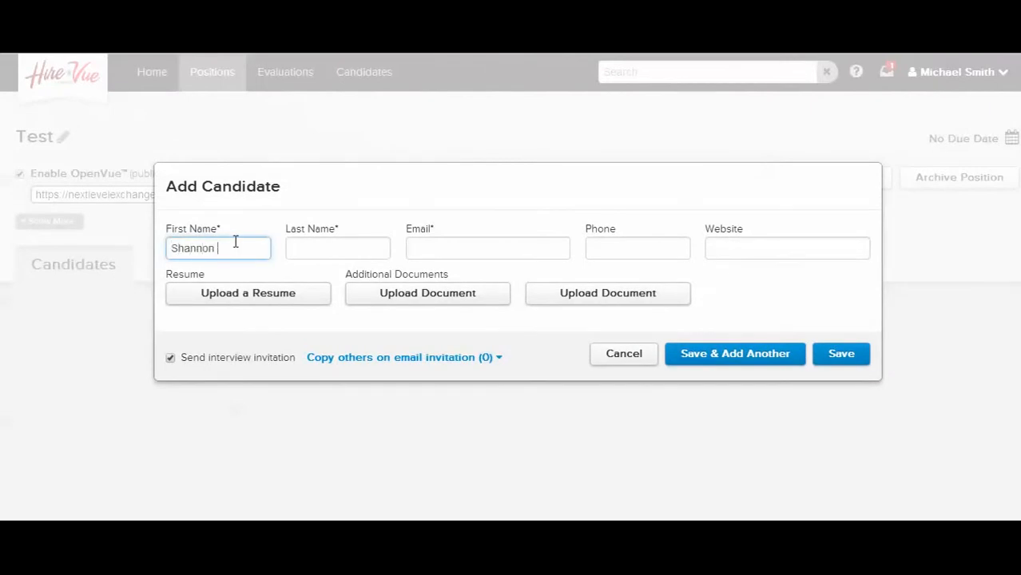
{"action": "key", "text": "Tab"}
{"action": "key", "text": "Tab"}
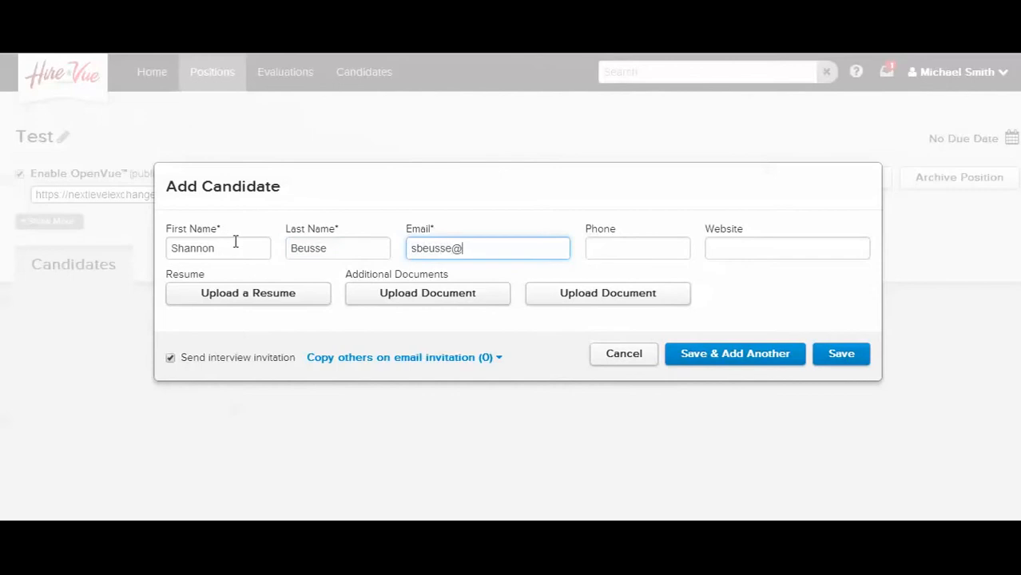
{"action": "left_click", "coordinate": [845, 361]}
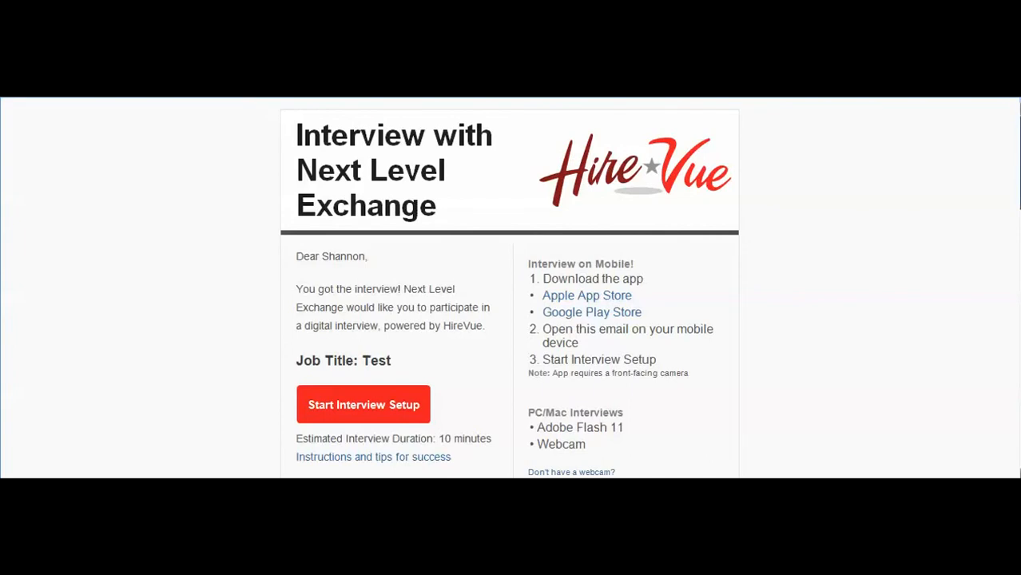
Read through the candidate's interview invitation email, including the deadline, mobile and PC/Mac requirements, and support details
{"action": "scroll", "coordinate": [510, 287], "scroll_direction": "down", "scroll_amount": 3}
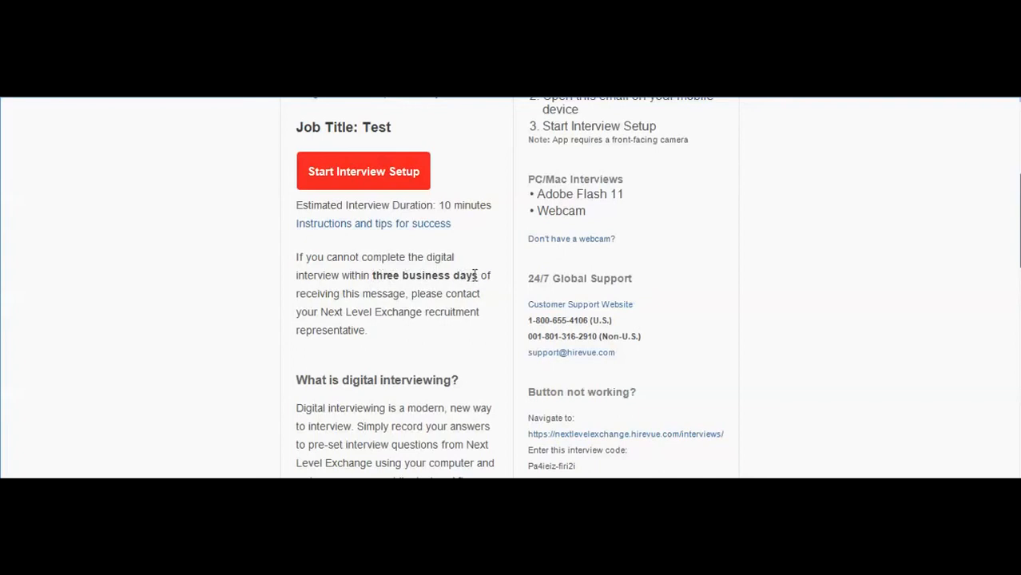
{"action": "scroll", "coordinate": [405, 333], "scroll_direction": "down", "scroll_amount": 1}
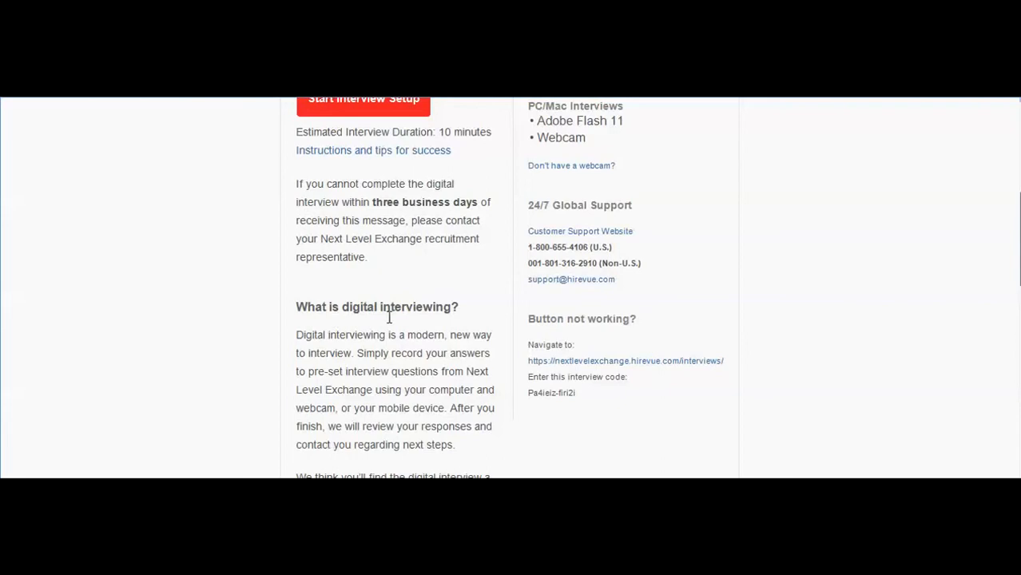
{"action": "scroll", "coordinate": [389, 317], "scroll_direction": "down", "scroll_amount": 1}
{"action": "scroll", "coordinate": [391, 317], "scroll_direction": "up", "scroll_amount": 3}
{"action": "scroll", "coordinate": [488, 349], "scroll_direction": "up", "scroll_amount": 1}
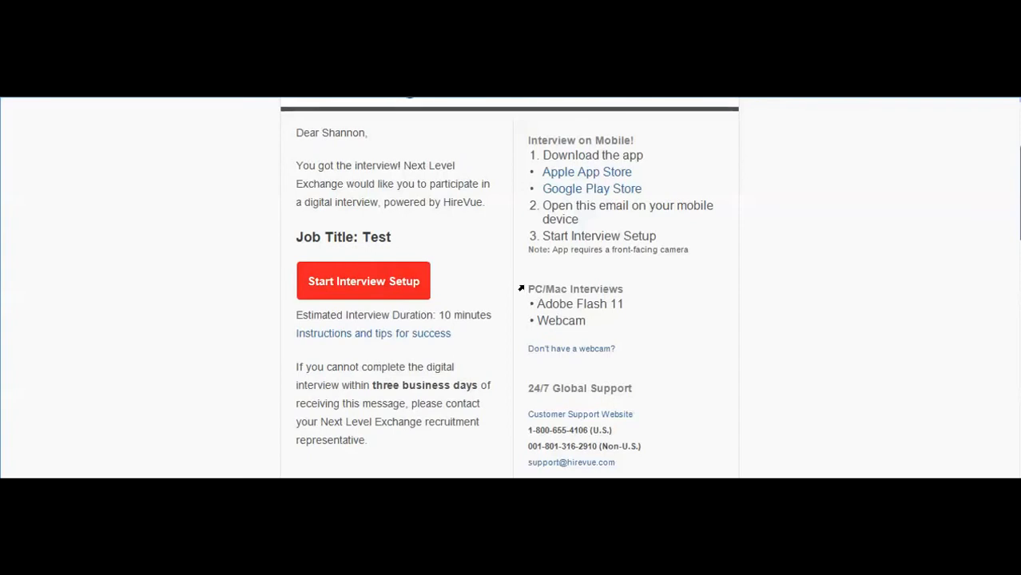
{"action": "scroll", "coordinate": [519, 347], "scroll_direction": "down", "scroll_amount": 1}
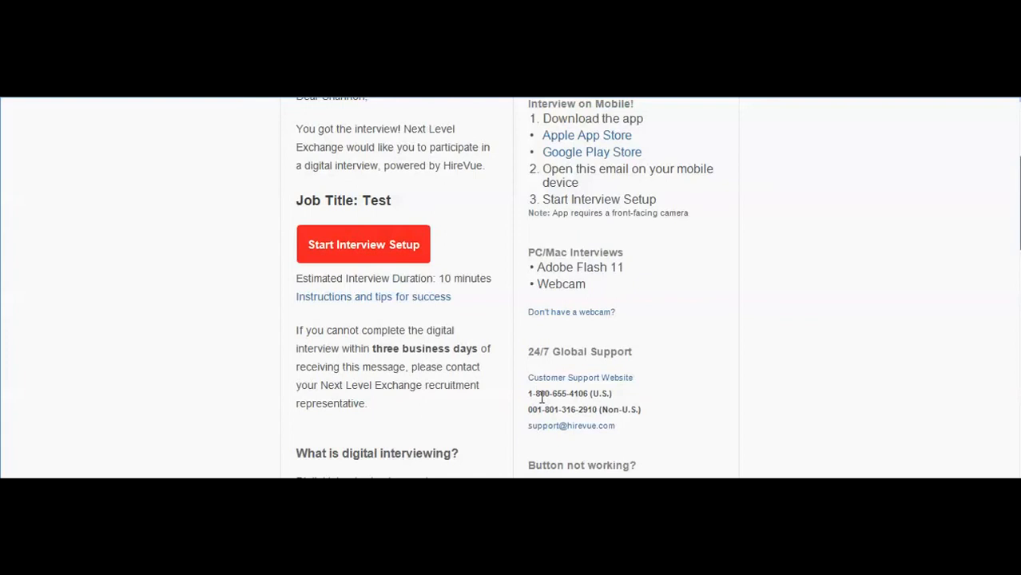
{"action": "scroll", "coordinate": [541, 397], "scroll_direction": "up", "scroll_amount": 1}
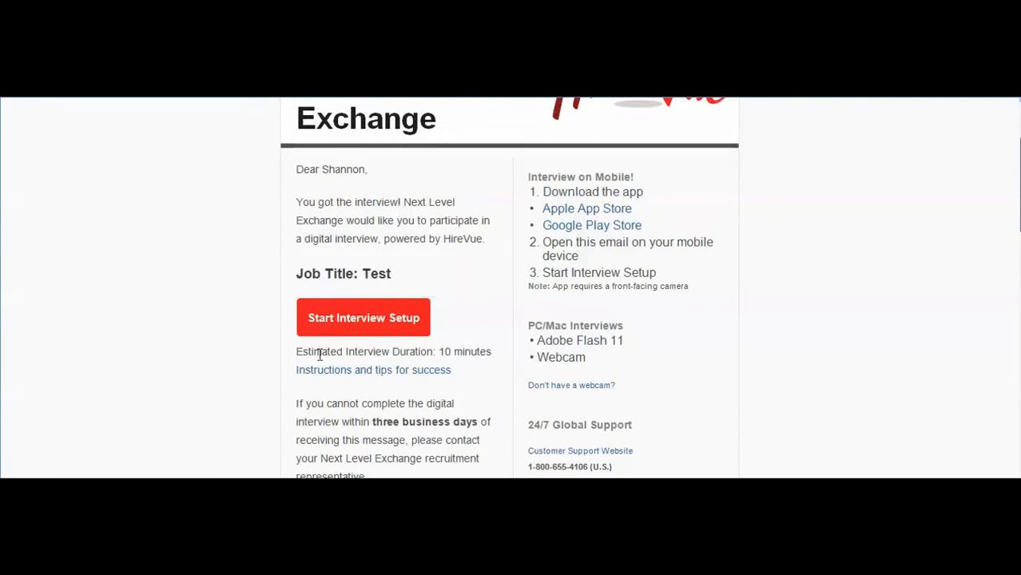
Start the interview setup from the invitation email, agree to the Terms and Conditions, and pause the Welcome Video
{"action": "left_click", "coordinate": [349, 326]}
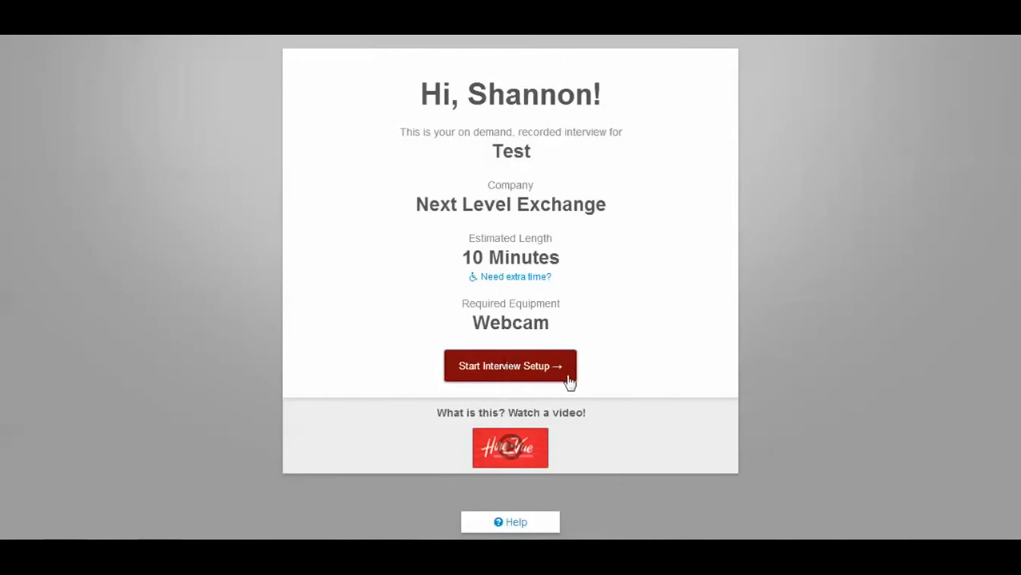
{"action": "left_click", "coordinate": [525, 376]}
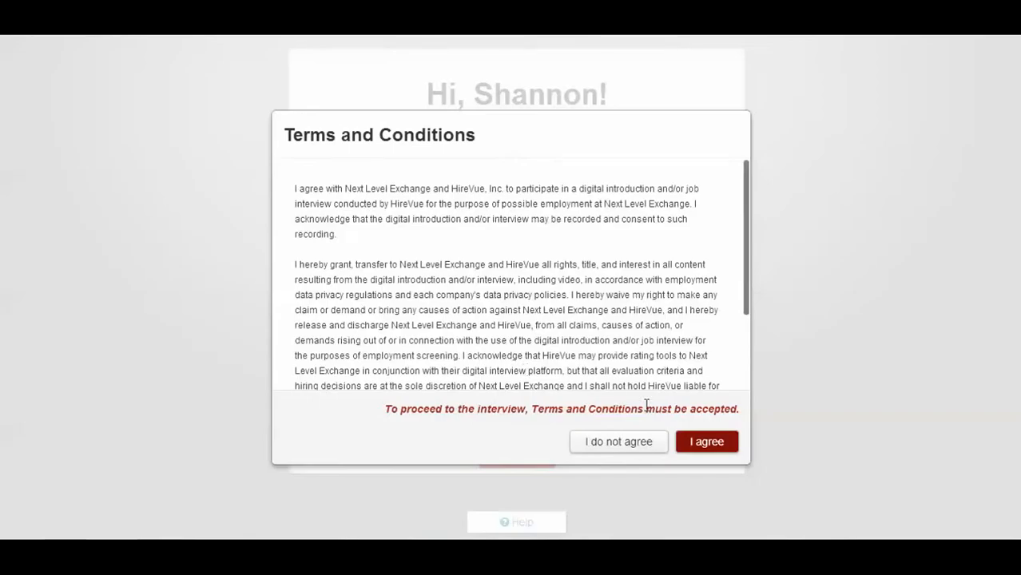
{"action": "left_click", "coordinate": [700, 445]}
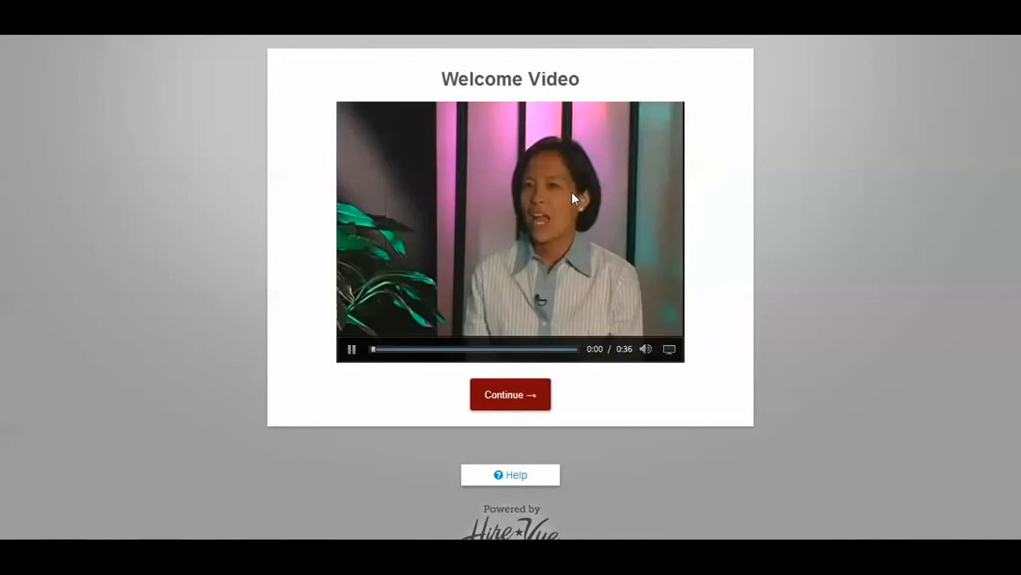
{"action": "left_click", "coordinate": [352, 349]}
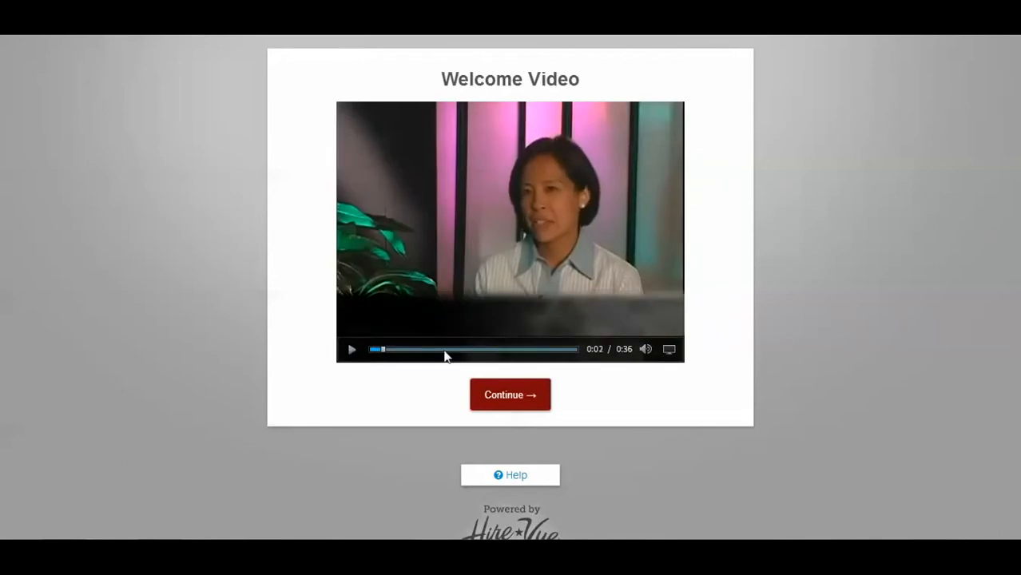
Continue past the Welcome Video, finish the camera and microphone access setup, and proceed to the practice question
{"action": "left_click", "coordinate": [531, 411]}
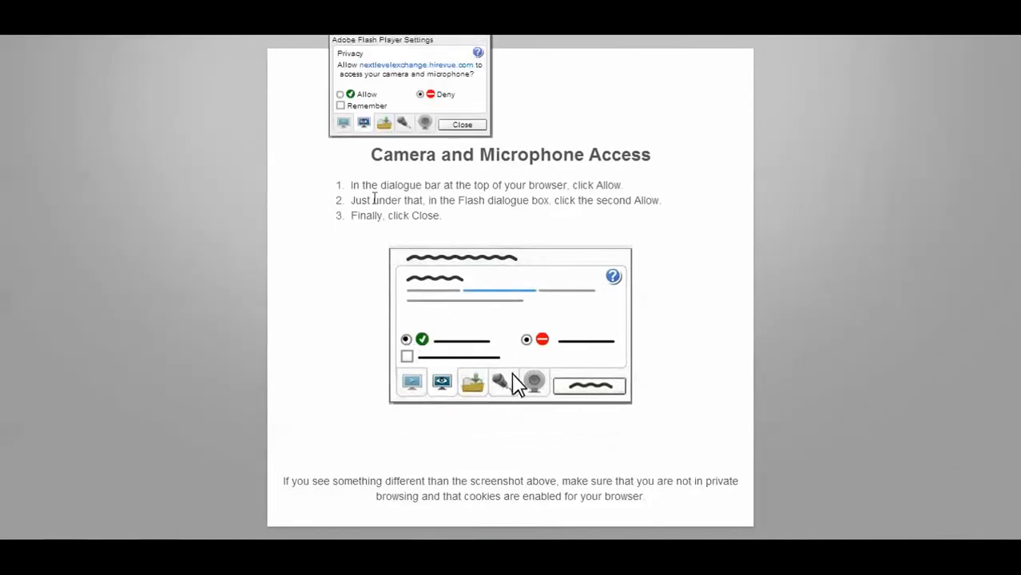
{"action": "left_click", "coordinate": [465, 125]}
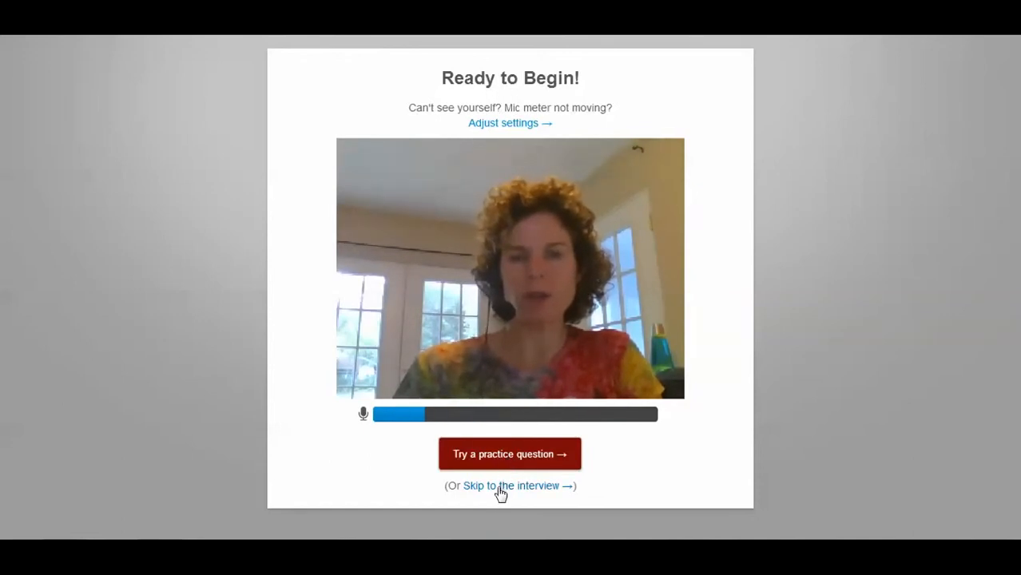
{"action": "left_click", "coordinate": [507, 455]}
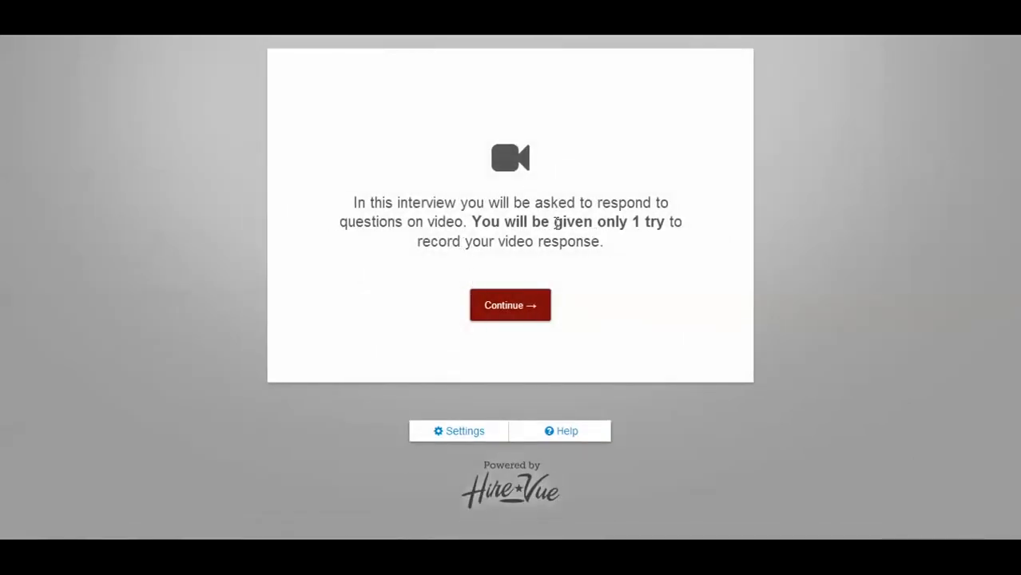
{"action": "left_click", "coordinate": [505, 301]}
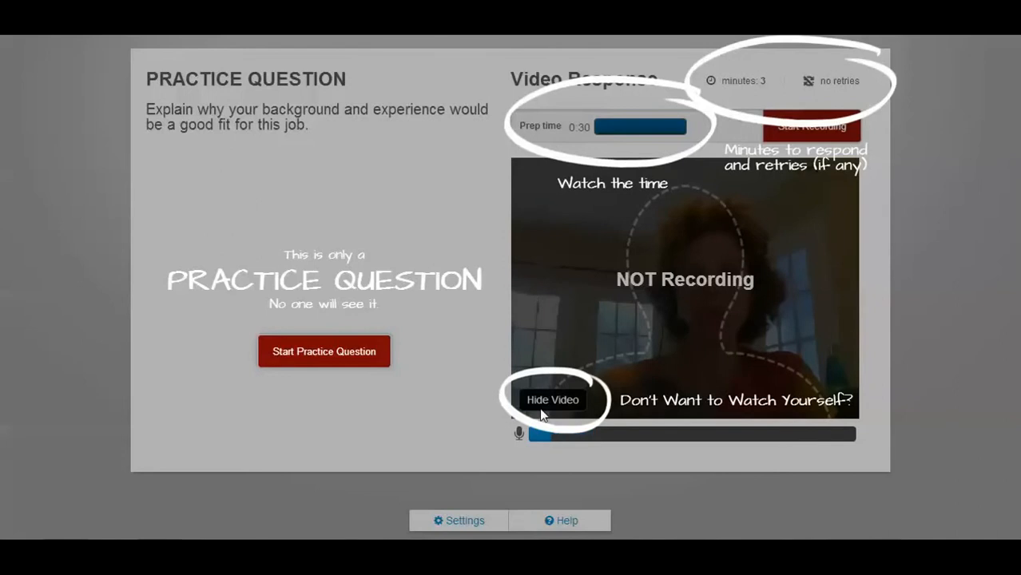
Record a video response to the practice question, then review the recording and pause its playback
{"action": "left_click", "coordinate": [318, 361]}
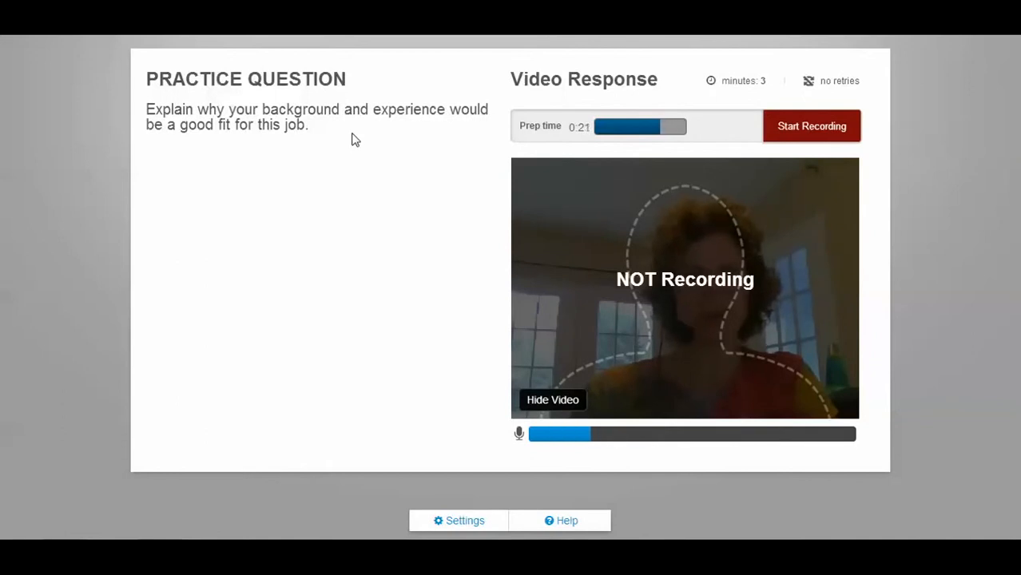
{"action": "left_click", "coordinate": [783, 126]}
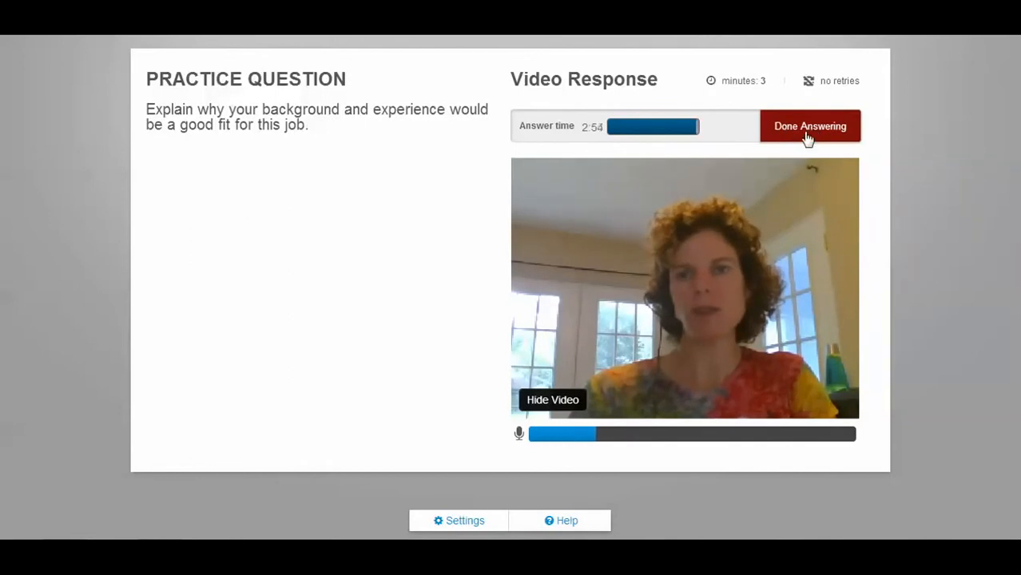
{"action": "left_click", "coordinate": [808, 137]}
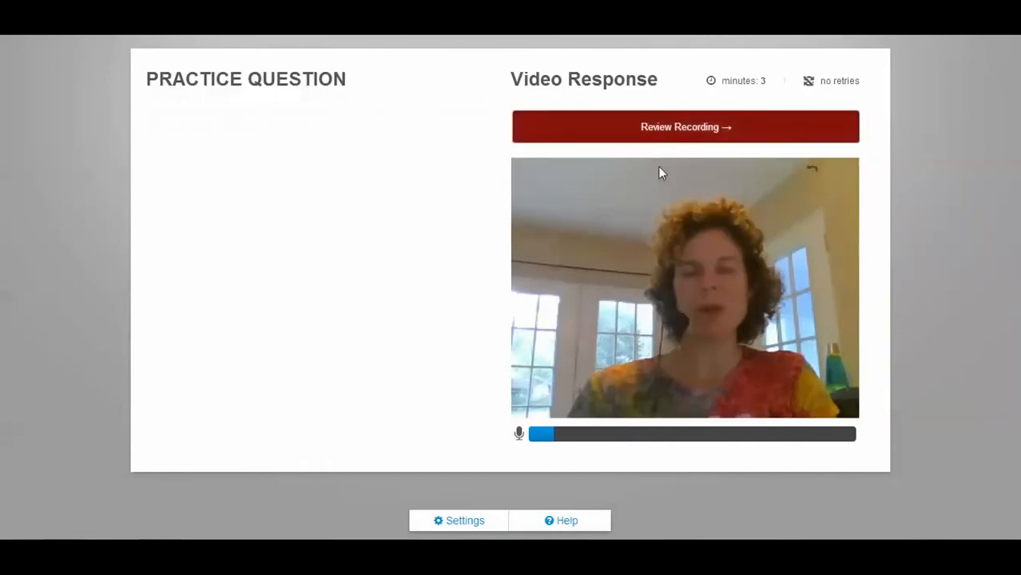
{"action": "left_click", "coordinate": [668, 131]}
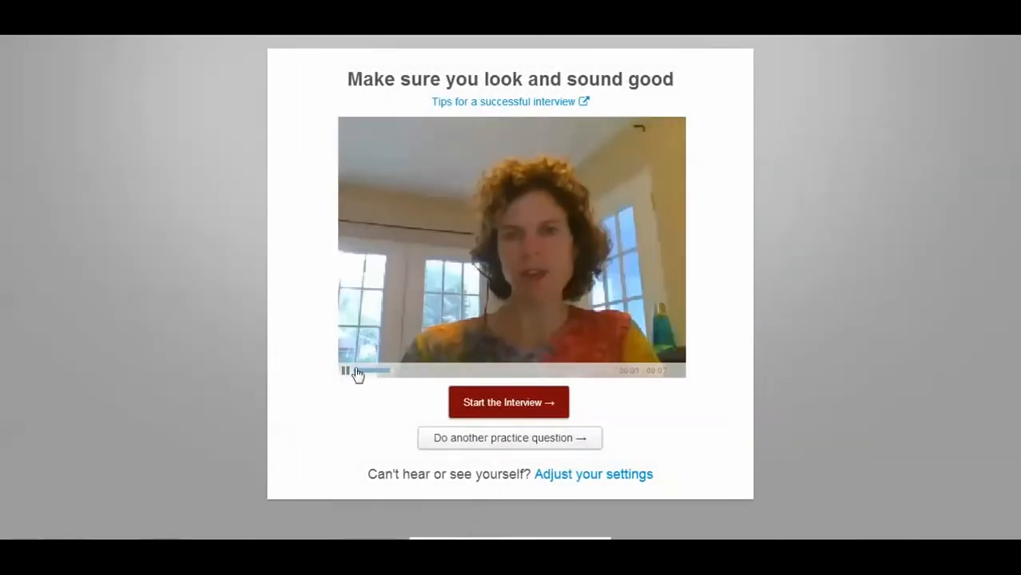
{"action": "left_click", "coordinate": [346, 373]}
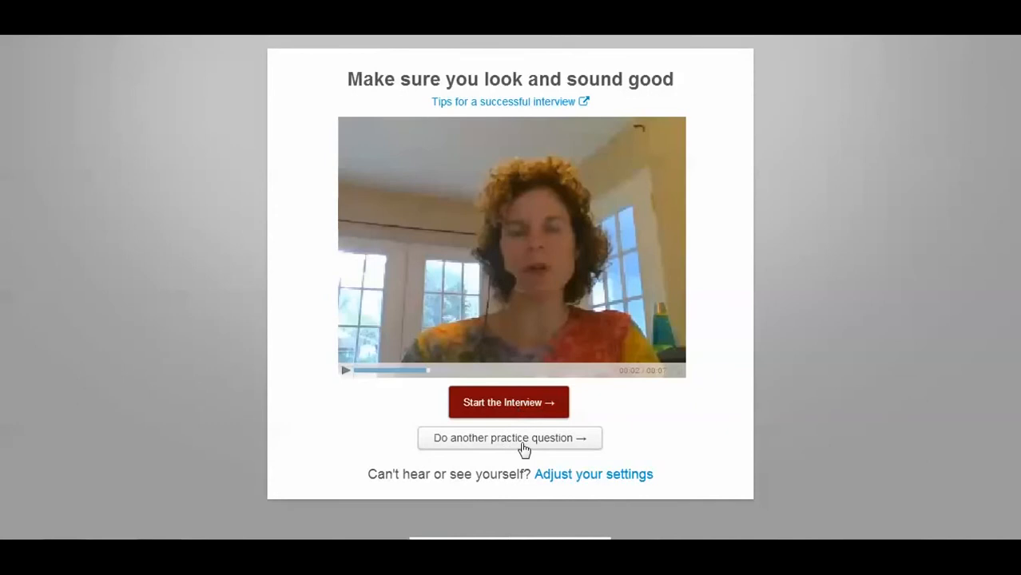
Start the interview and record the video answer to Question 1, briefly hiding and reshowing the self-view, then proceed to Question 2
{"action": "left_click", "coordinate": [519, 412]}
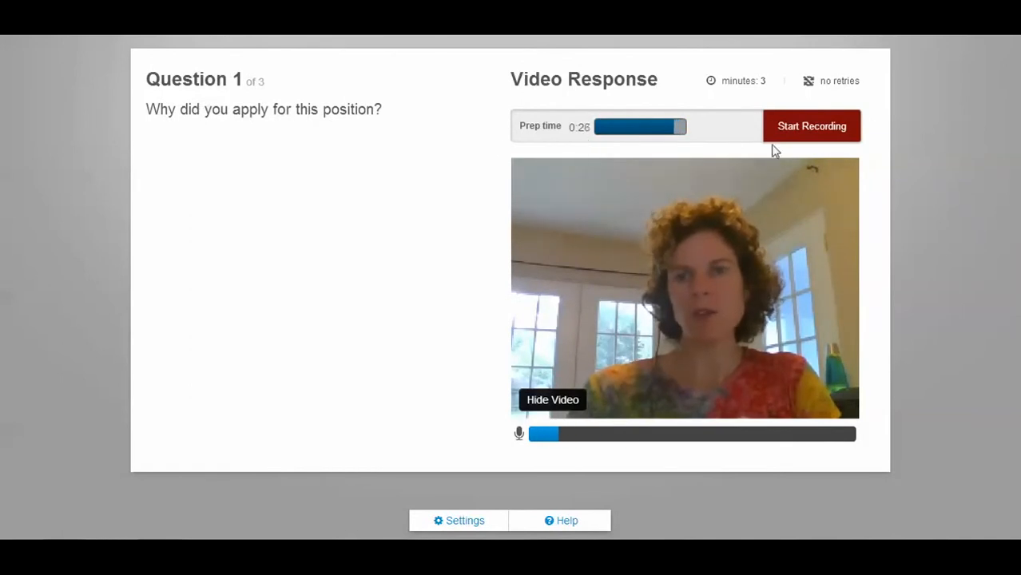
{"action": "left_click", "coordinate": [827, 132]}
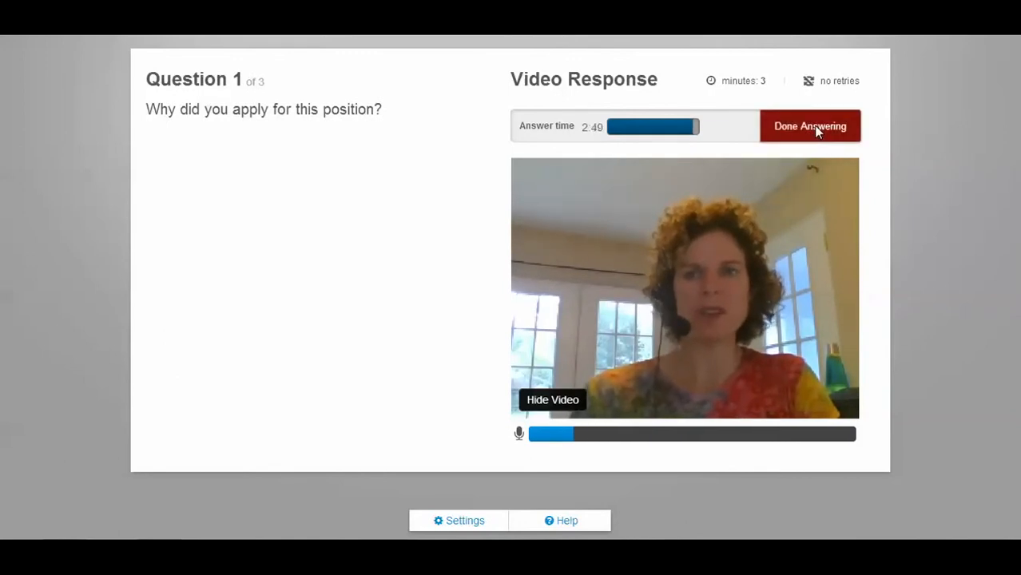
{"action": "left_click", "coordinate": [543, 403]}
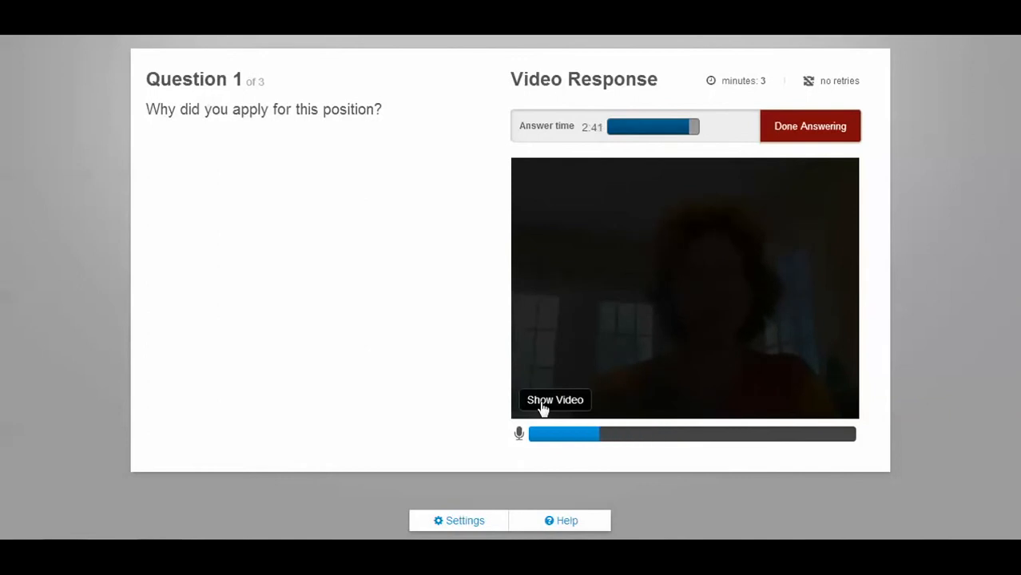
{"action": "left_click", "coordinate": [543, 404]}
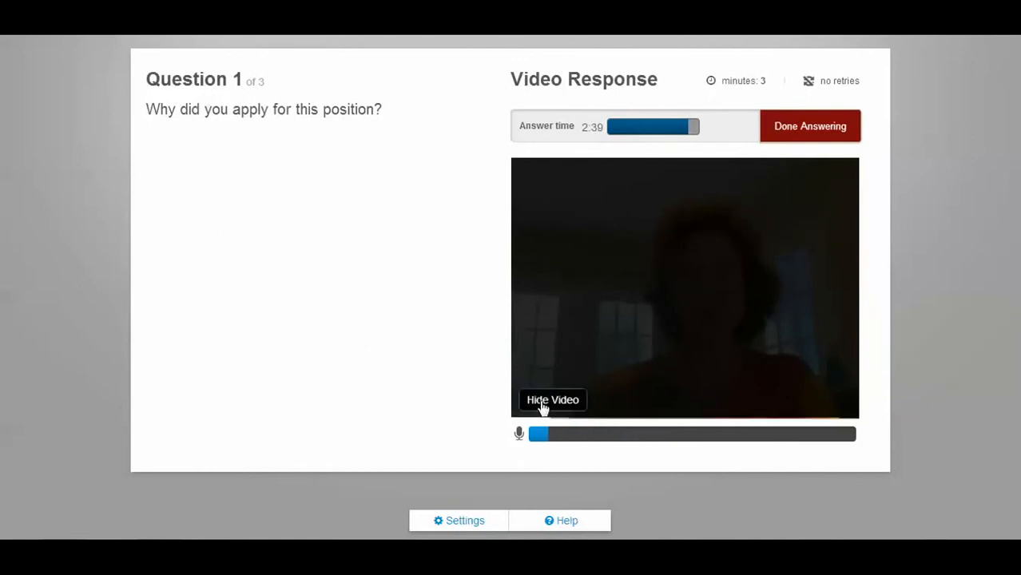
{"action": "left_click", "coordinate": [841, 131]}
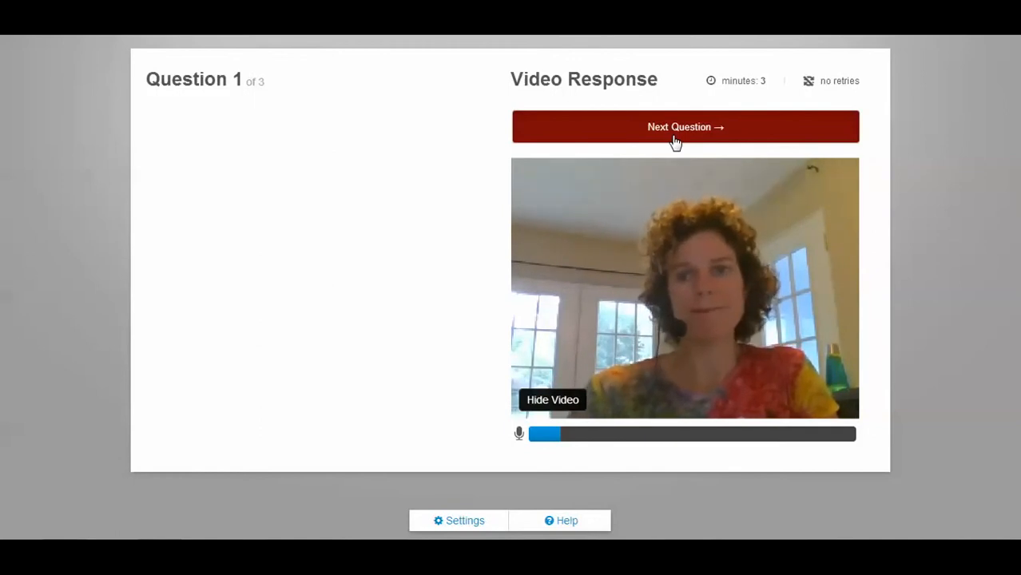
{"action": "left_click", "coordinate": [675, 139]}
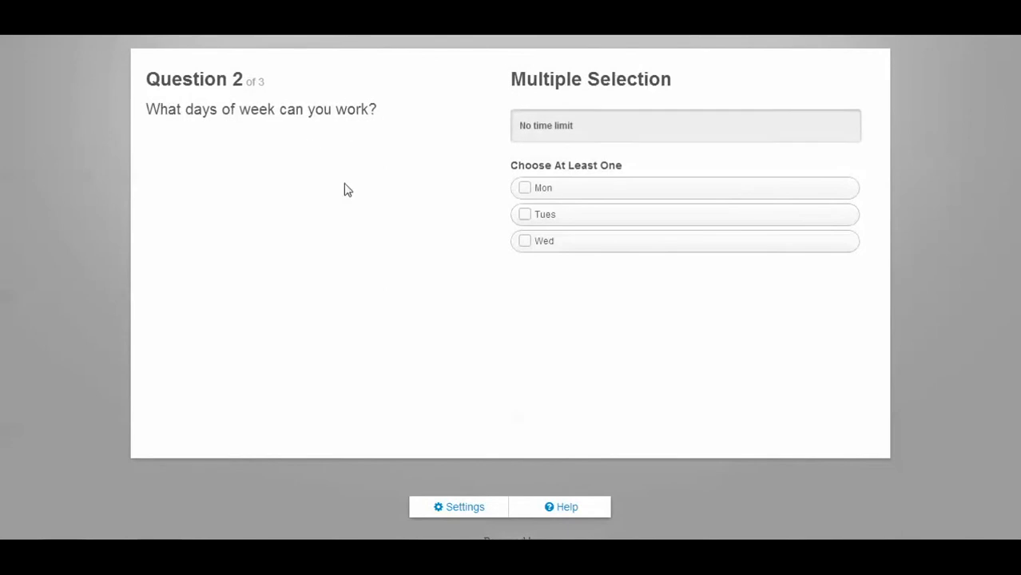
Answer the question about available days of the week with Tues, submit it, and proceed to Question 3
{"action": "left_click", "coordinate": [526, 218]}
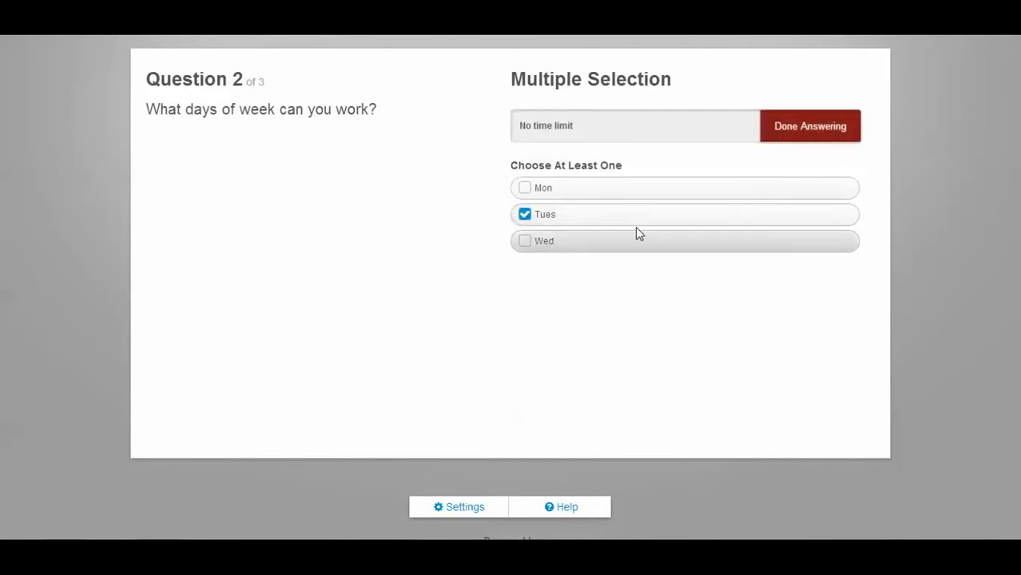
{"action": "left_click", "coordinate": [795, 135]}
{"action": "left_click", "coordinate": [663, 126]}
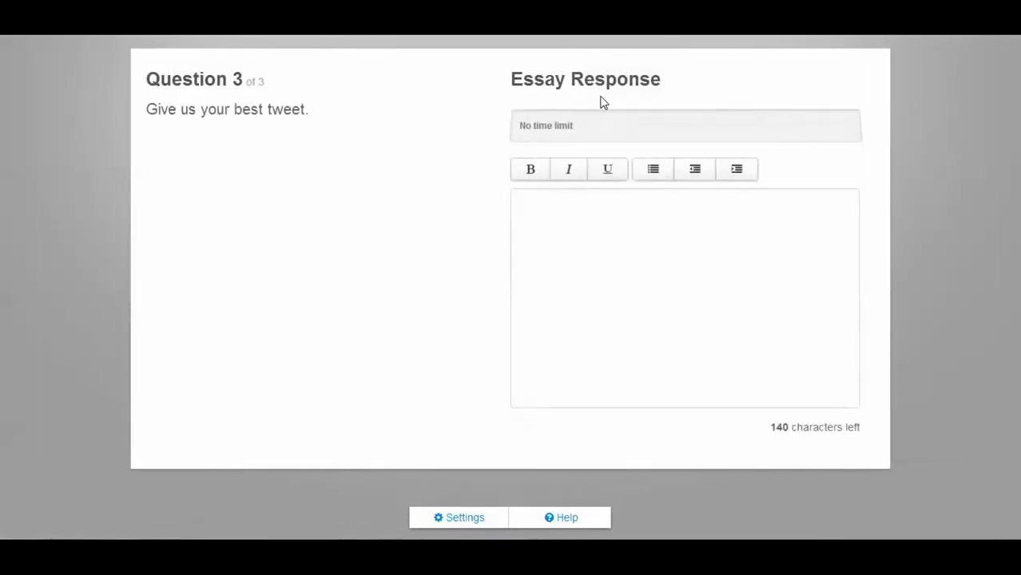
Answer the best-tweet essay question with "Can't wait to start using HireVue! #Awesome" and submit the response
{"action": "left_click", "coordinate": [549, 207]}
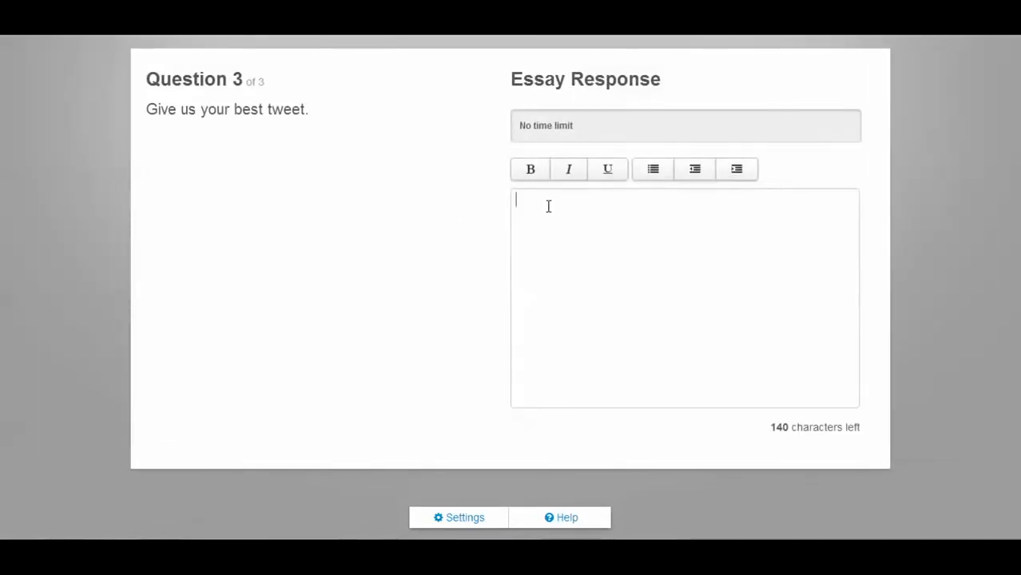
{"action": "type", "text": "Can"}
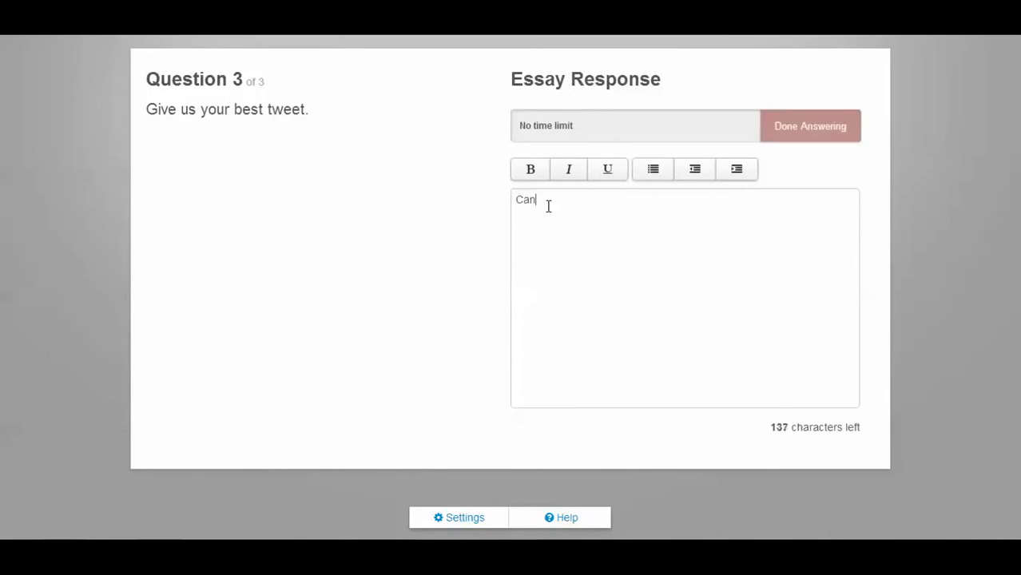
{"action": "type", "text": "'t wait to start"}
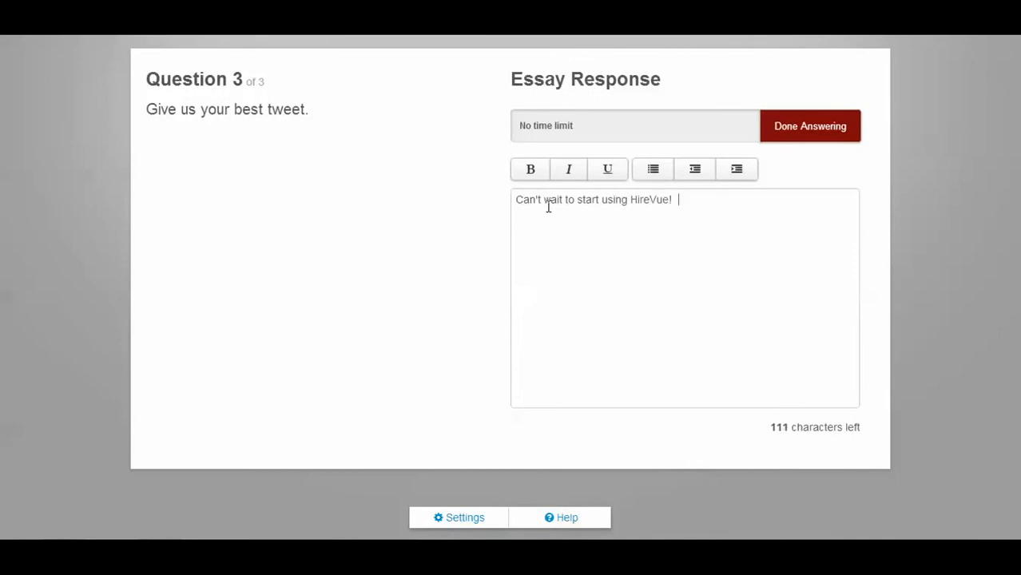
{"action": "type", "text": "using HireVue!  #Awesome@"}
{"action": "left_click", "coordinate": [776, 125]}
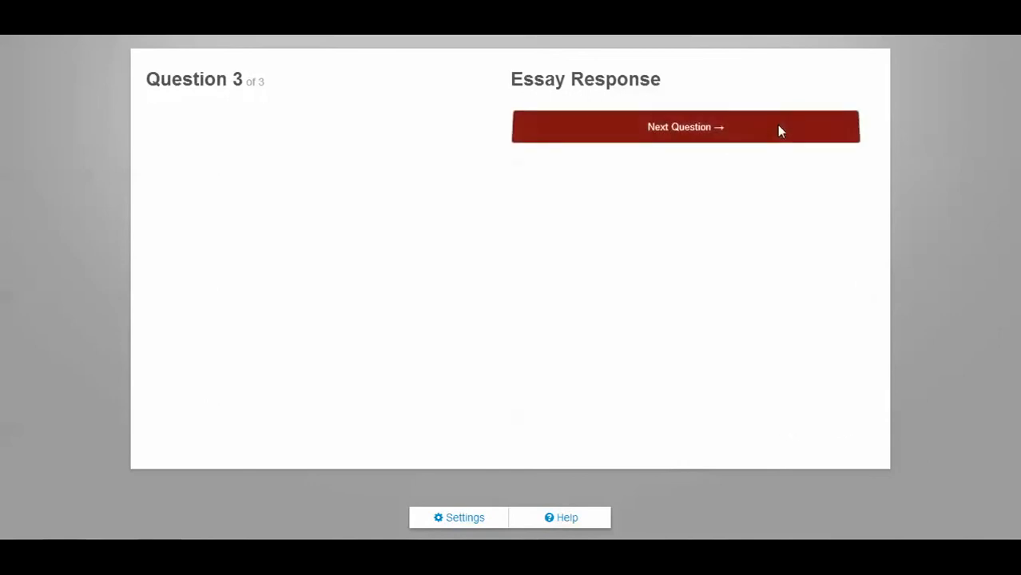
Proceed to the Closing Video, pause it, and continue past it to finish the interview
{"action": "left_click", "coordinate": [778, 130]}
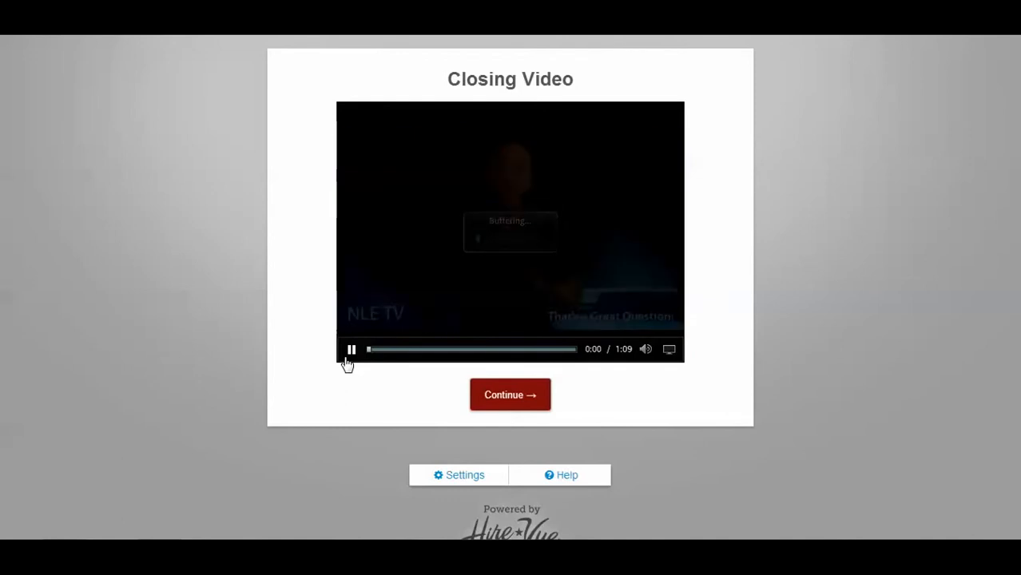
{"action": "left_click", "coordinate": [351, 352]}
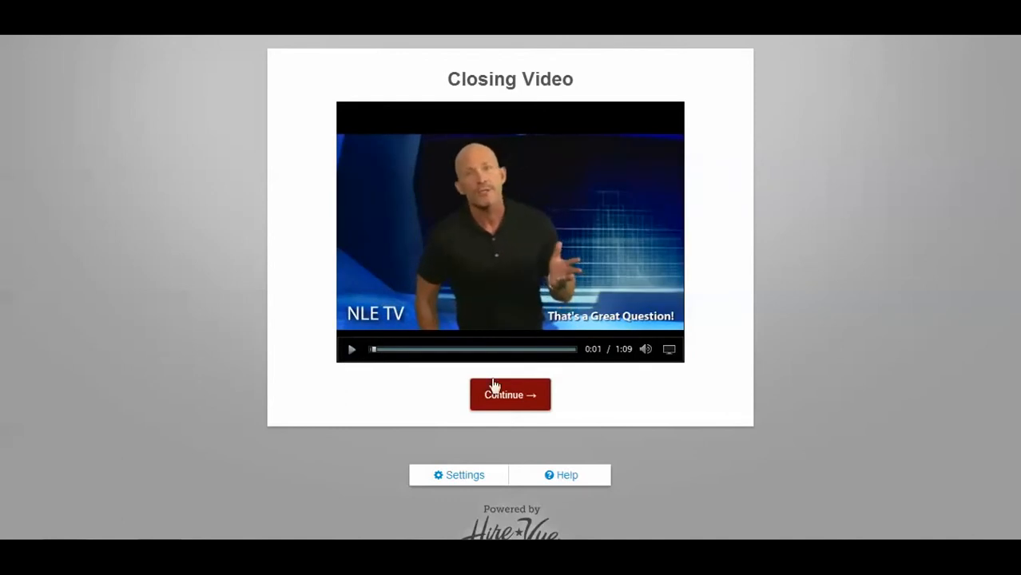
{"action": "left_click", "coordinate": [509, 404]}
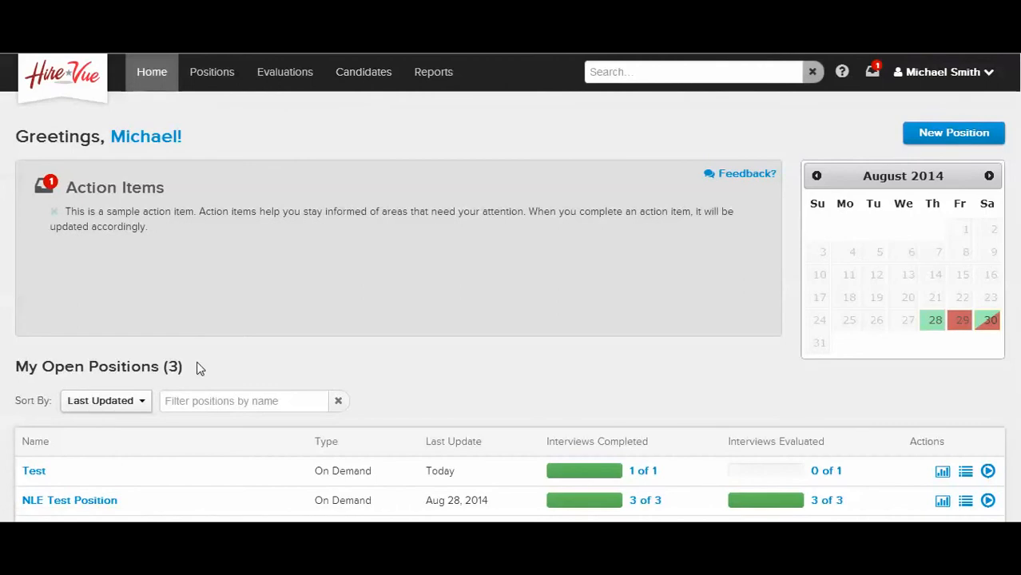
View the open positions with their filter and sort options, check the archived positions, and return to the open ones
{"action": "left_click", "coordinate": [214, 73]}
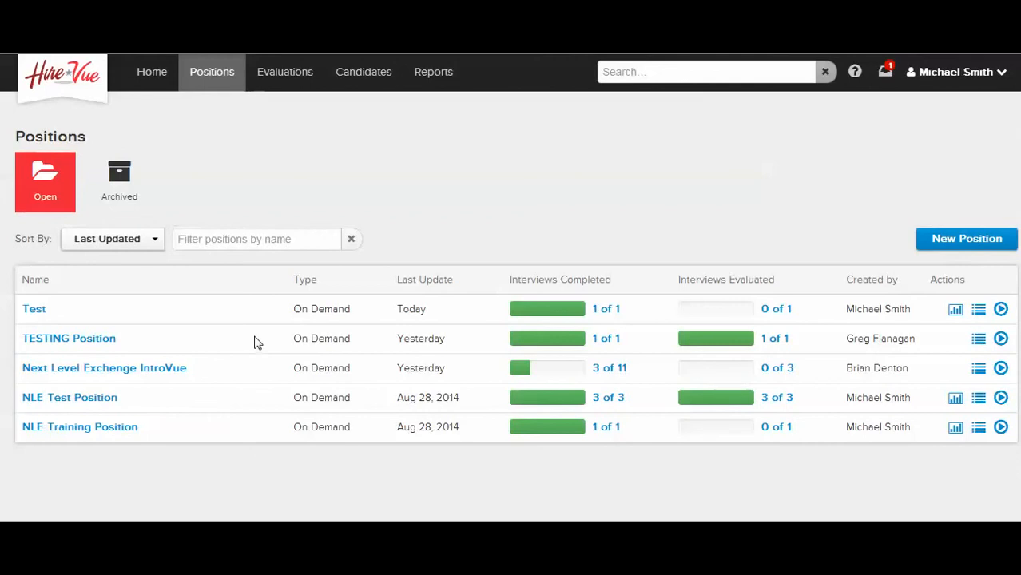
{"action": "left_click", "coordinate": [231, 239]}
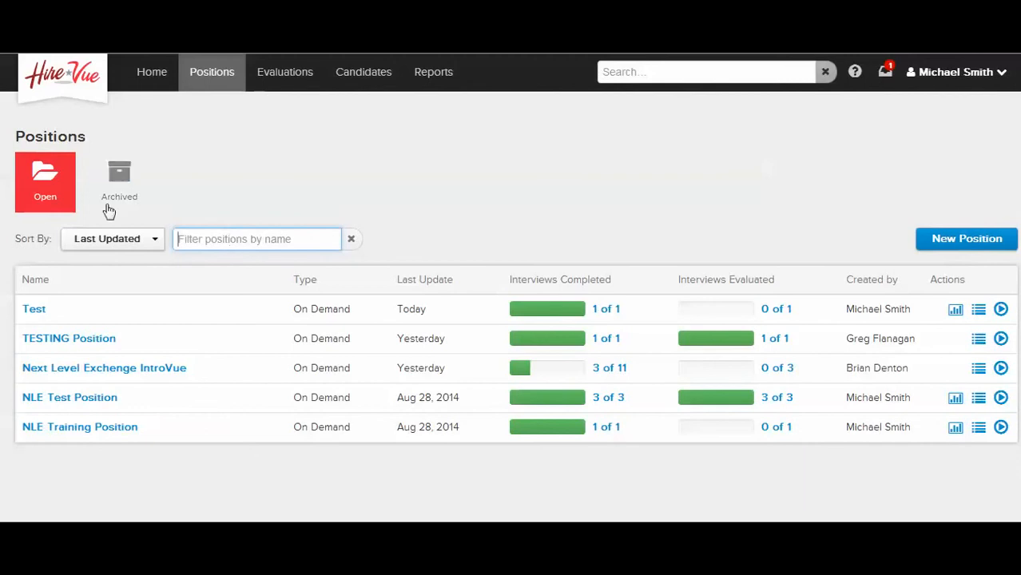
{"action": "left_click", "coordinate": [76, 242]}
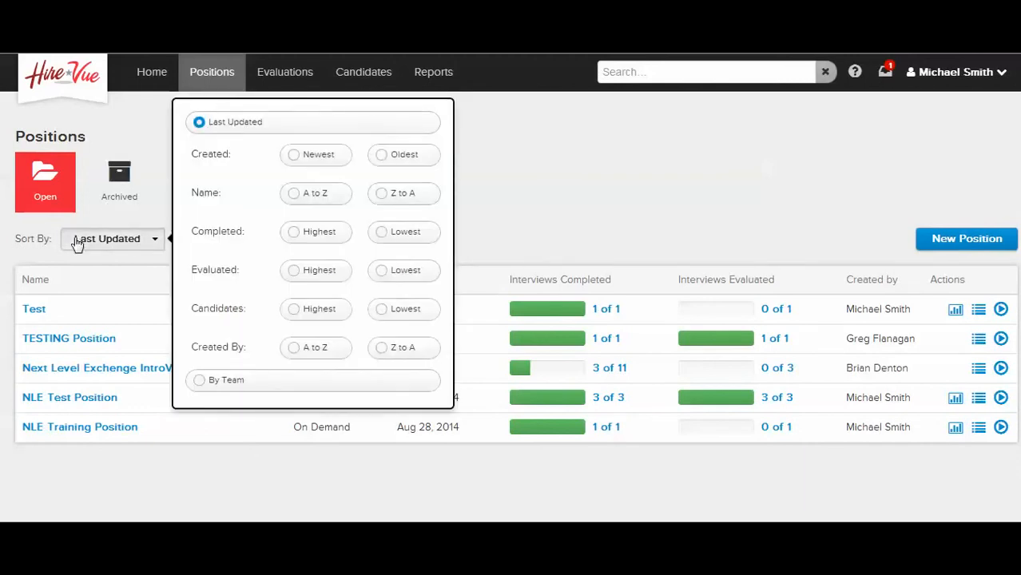
{"action": "left_click", "coordinate": [480, 204]}
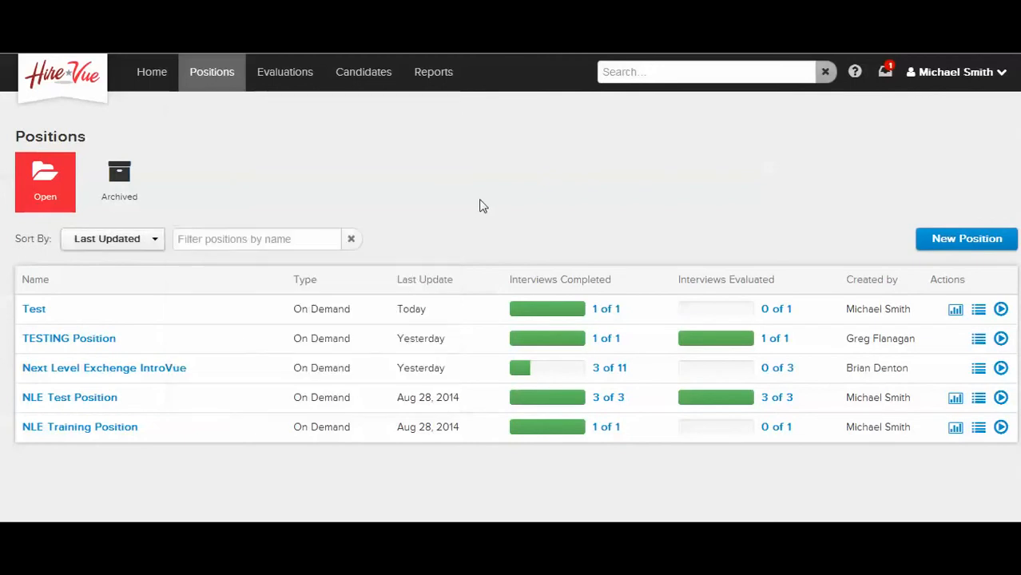
{"action": "left_click", "coordinate": [121, 179]}
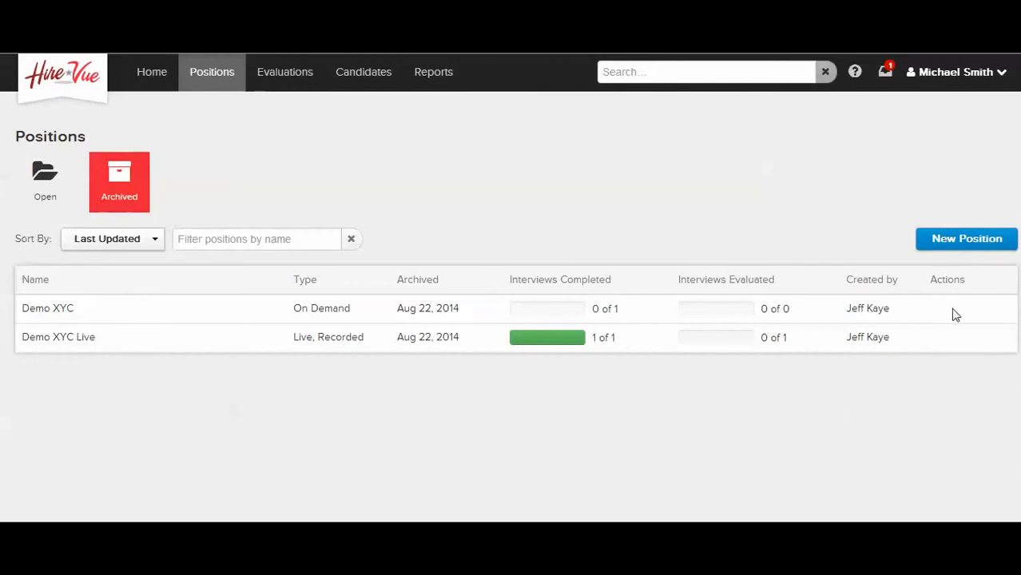
{"action": "left_click", "coordinate": [39, 181]}
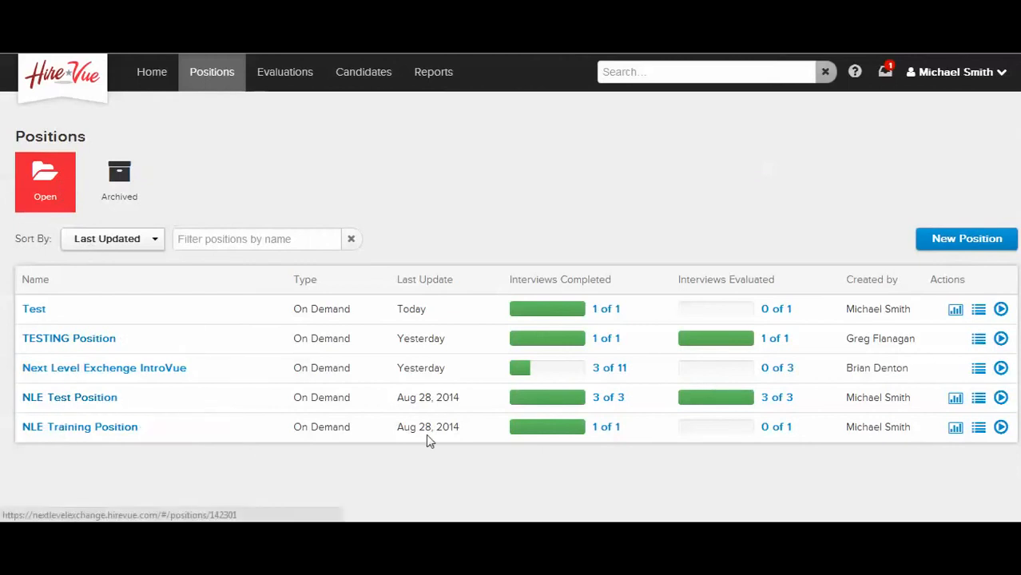
Open the candidate interviews for NLE Test Position, pause the first candidate's video, and view the candidate sorting options
{"action": "left_click", "coordinate": [1001, 398]}
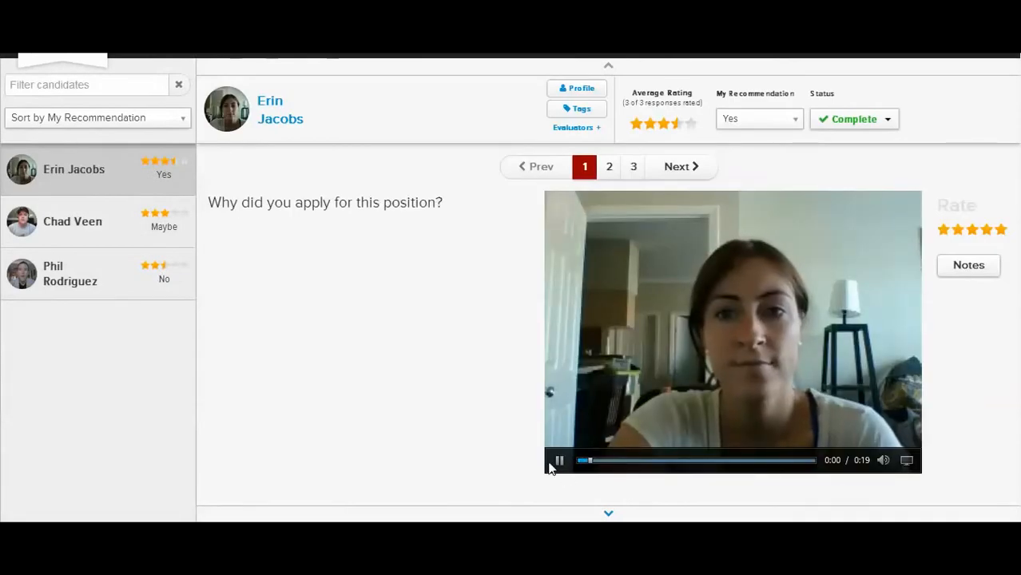
{"action": "left_click", "coordinate": [560, 461]}
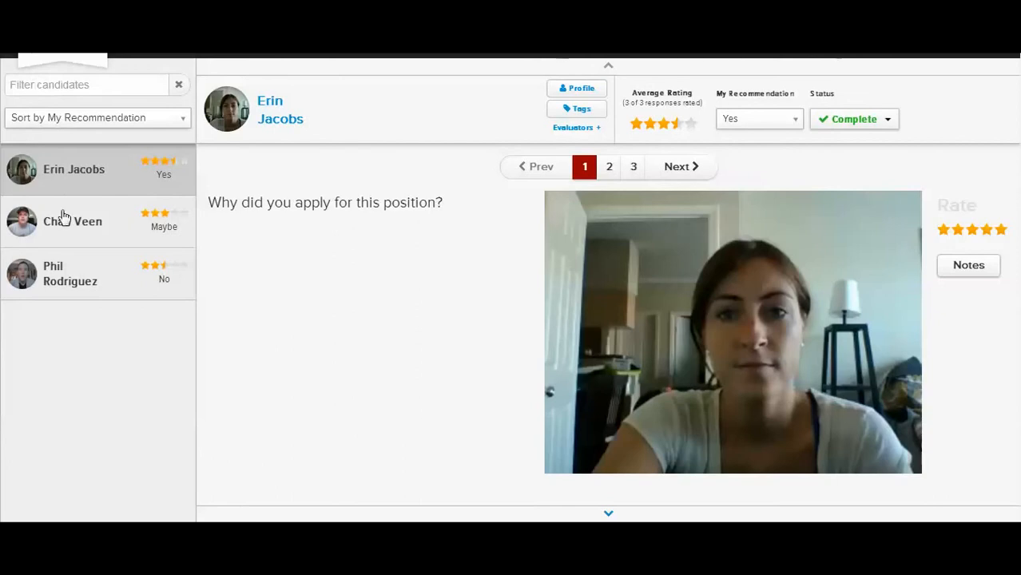
{"action": "left_click", "coordinate": [52, 125]}
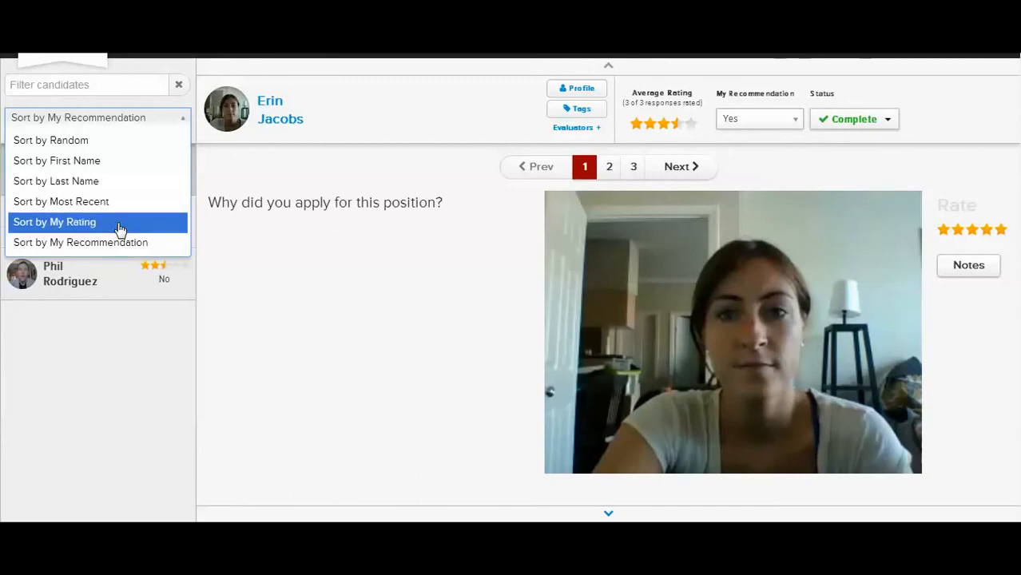
{"action": "left_click", "coordinate": [270, 264]}
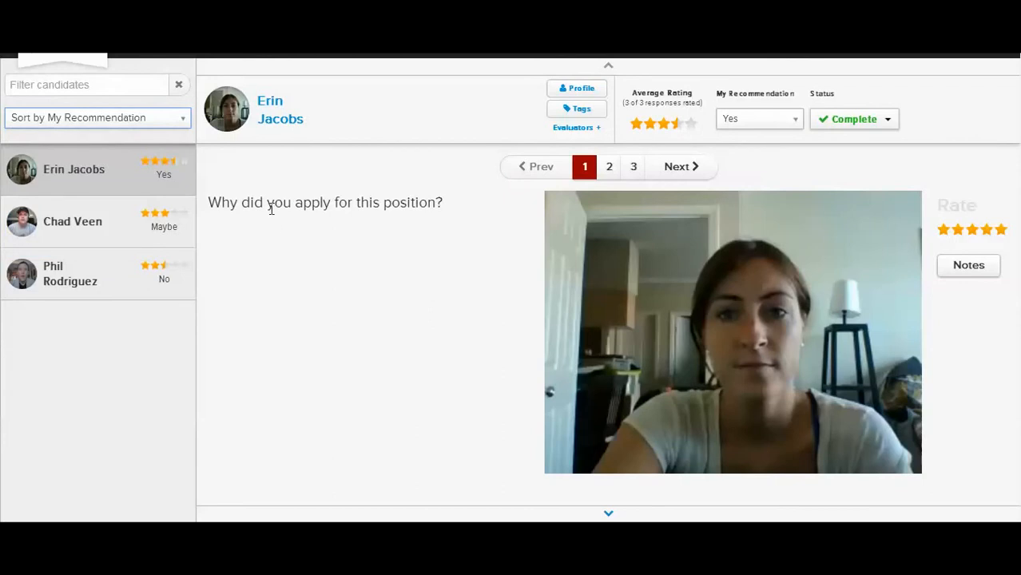
Review the first candidate's three responses and rate the answer about available work days one star
{"action": "left_click", "coordinate": [609, 169]}
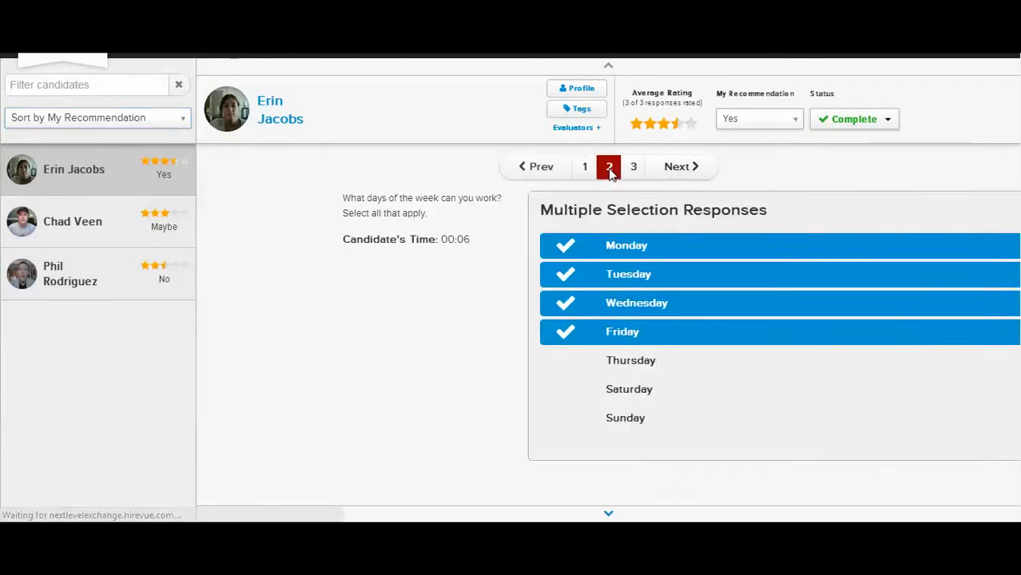
{"action": "left_click", "coordinate": [633, 168]}
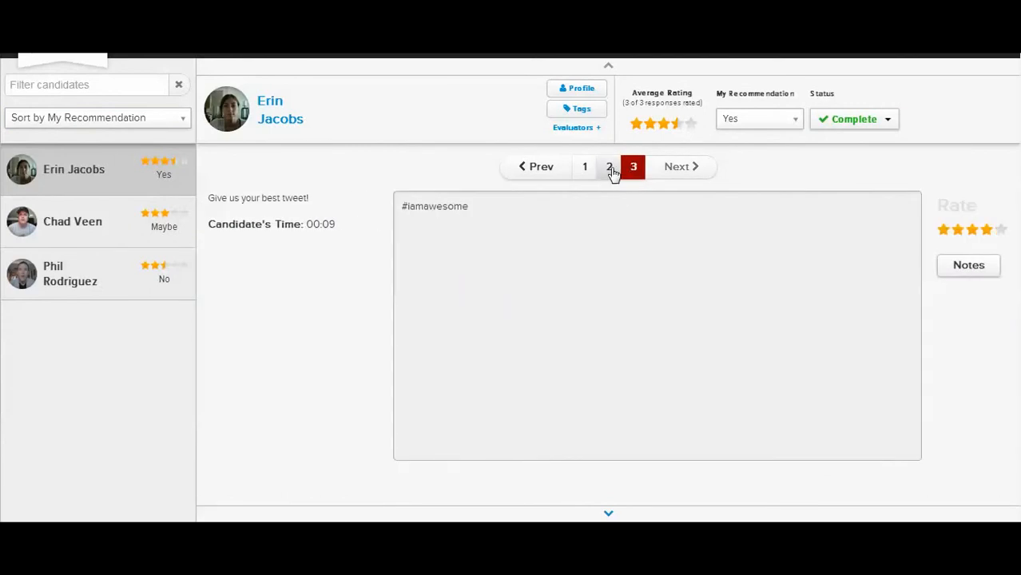
{"action": "left_click", "coordinate": [611, 171]}
{"action": "left_click", "coordinate": [586, 172]}
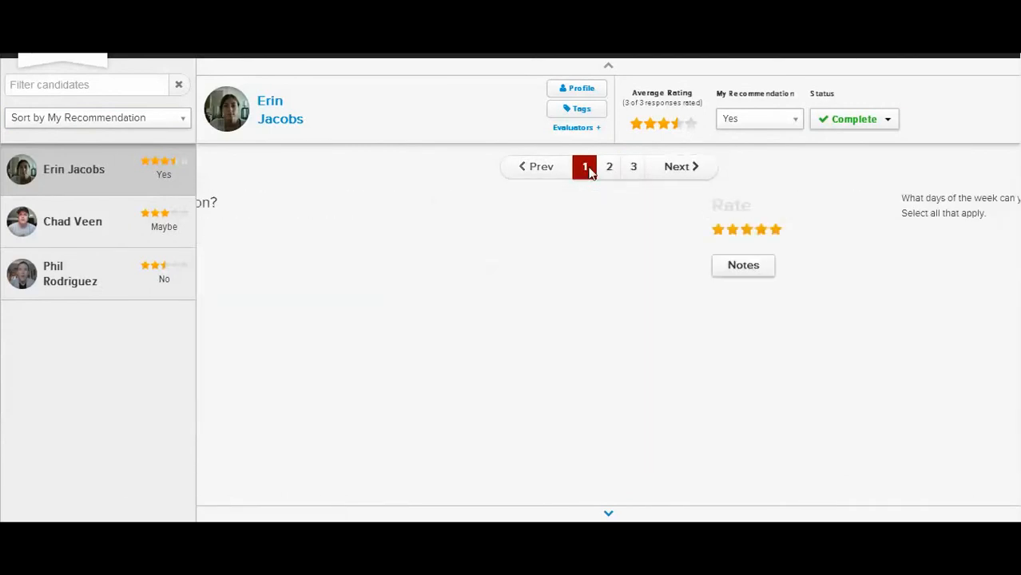
{"action": "left_click", "coordinate": [609, 169]}
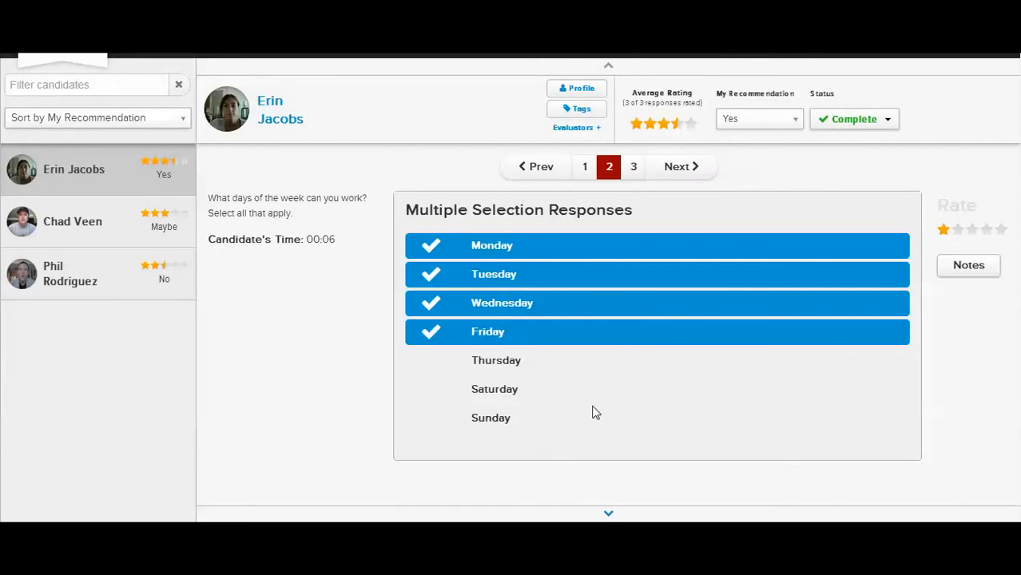
{"action": "left_click", "coordinate": [944, 234]}
Move through the second and third candidates' work-day answers and rate the third candidate's answer one star
{"action": "left_click", "coordinate": [608, 516]}
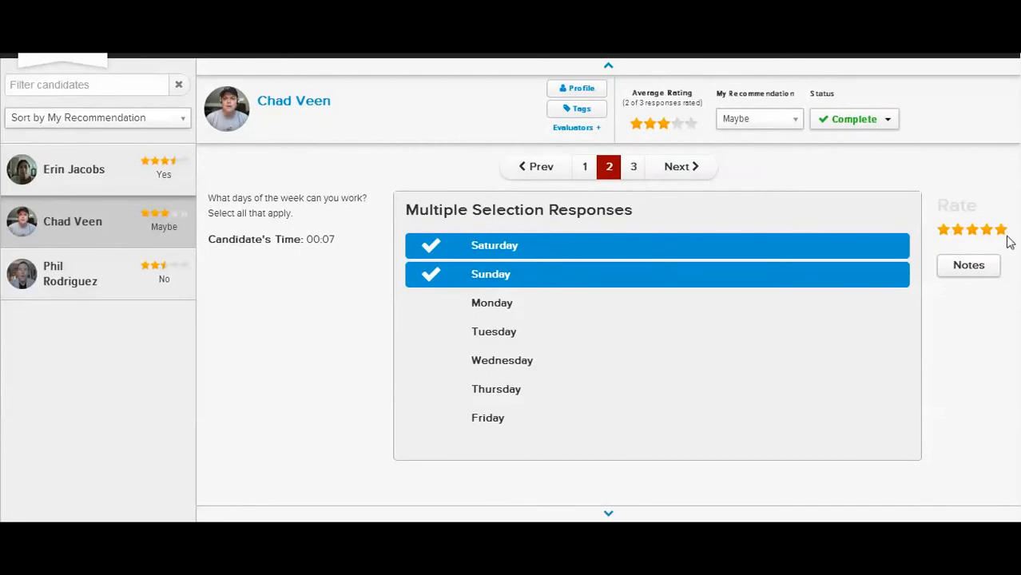
{"action": "left_click", "coordinate": [609, 513]}
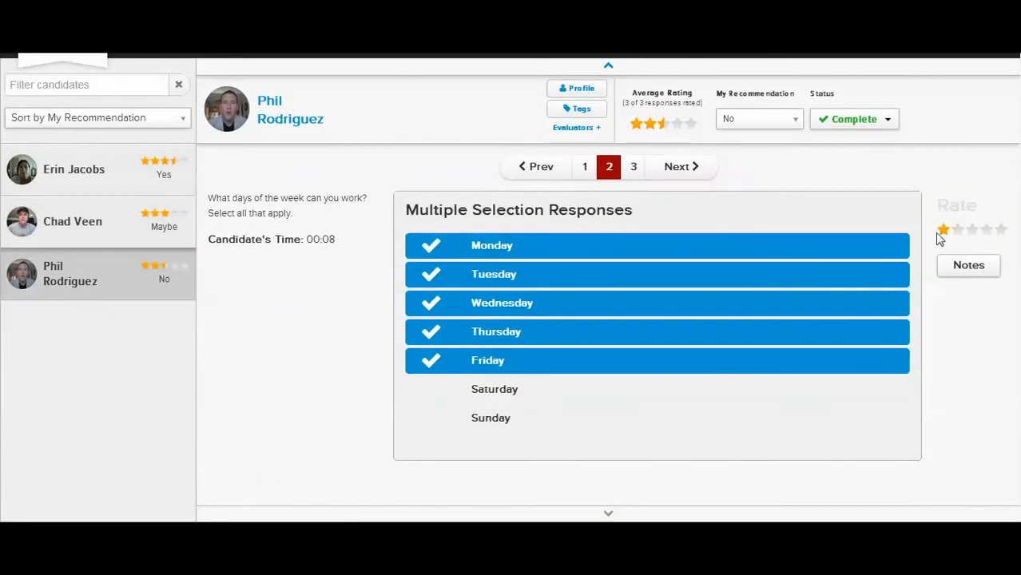
{"action": "left_click", "coordinate": [941, 231]}
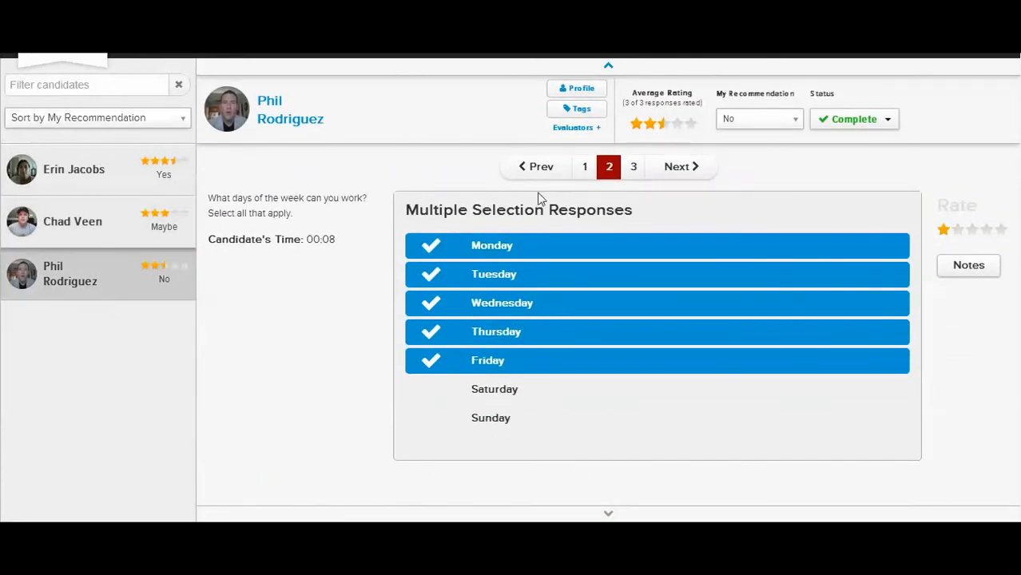
Open the third candidate's video answer on why they applied, play part of it, and pause it
{"action": "left_click", "coordinate": [586, 178]}
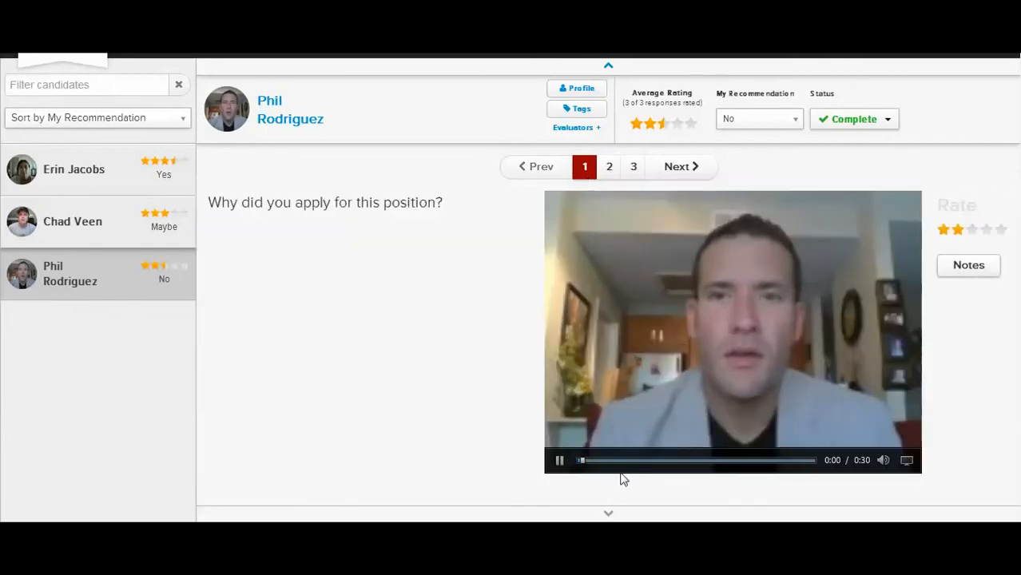
{"action": "left_click", "coordinate": [559, 462]}
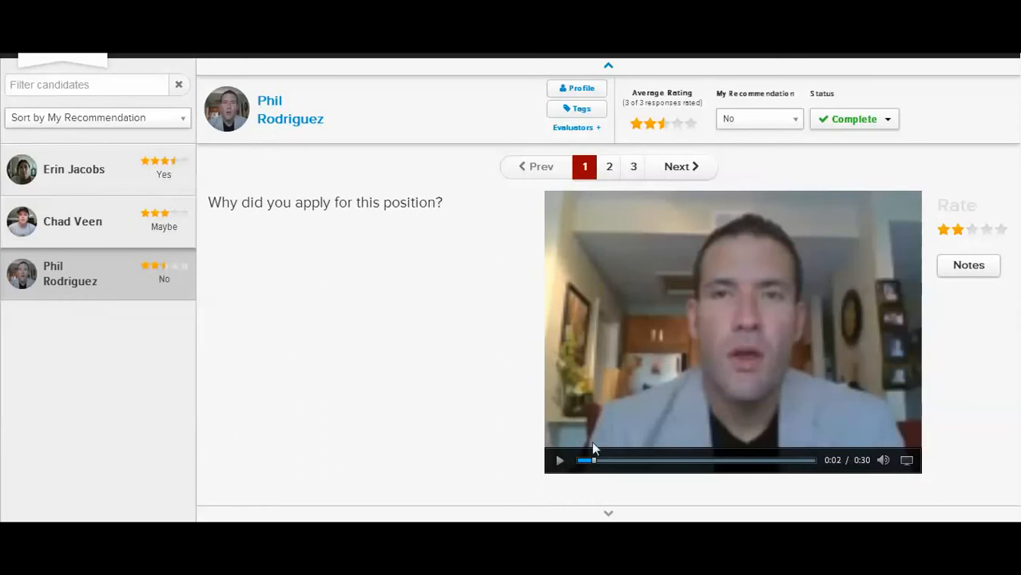
{"action": "left_click", "coordinate": [559, 461]}
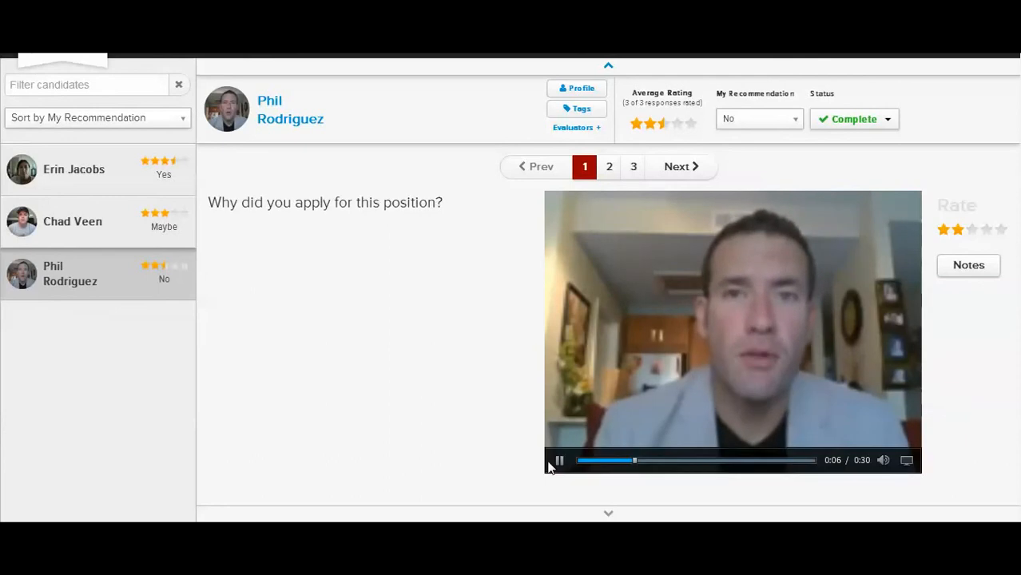
{"action": "left_click", "coordinate": [561, 462]}
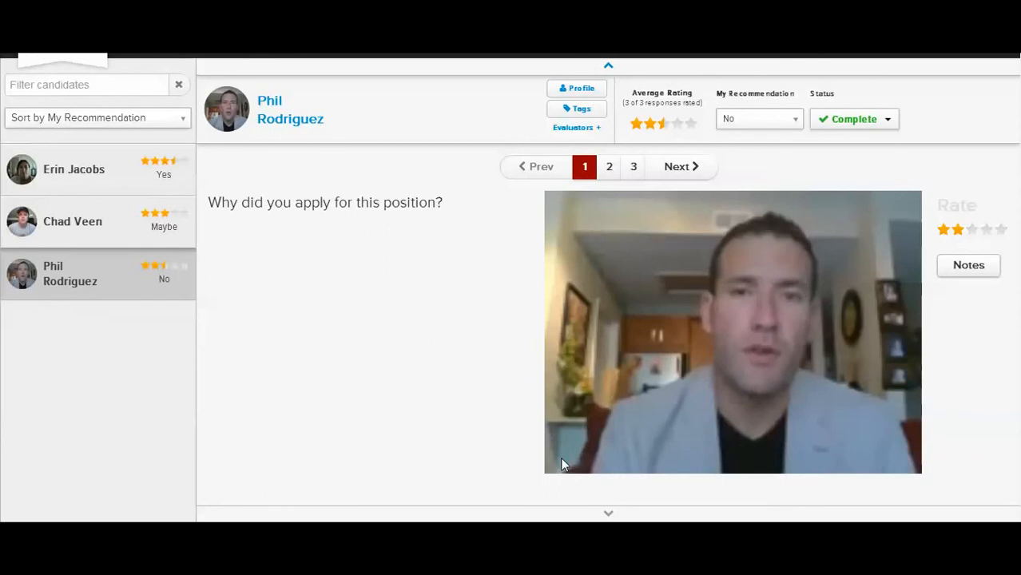
{"action": "mouse_move", "coordinate": [558, 463]}
Add the tag mba to the third candidate and close the tag entry
{"action": "left_click", "coordinate": [579, 109]}
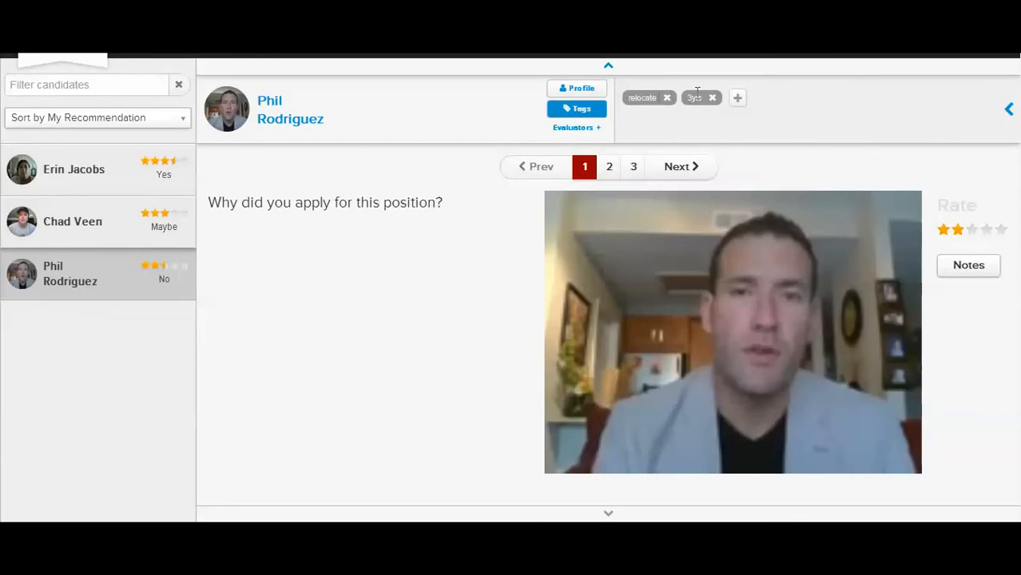
{"action": "left_click", "coordinate": [738, 100]}
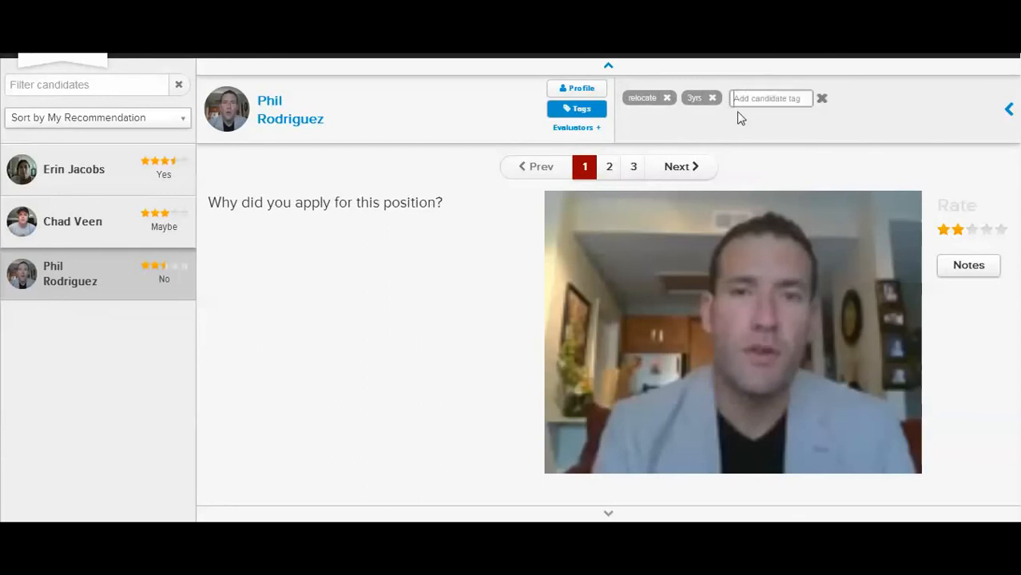
{"action": "type", "text": "mba"}
{"action": "key", "text": "Return"}
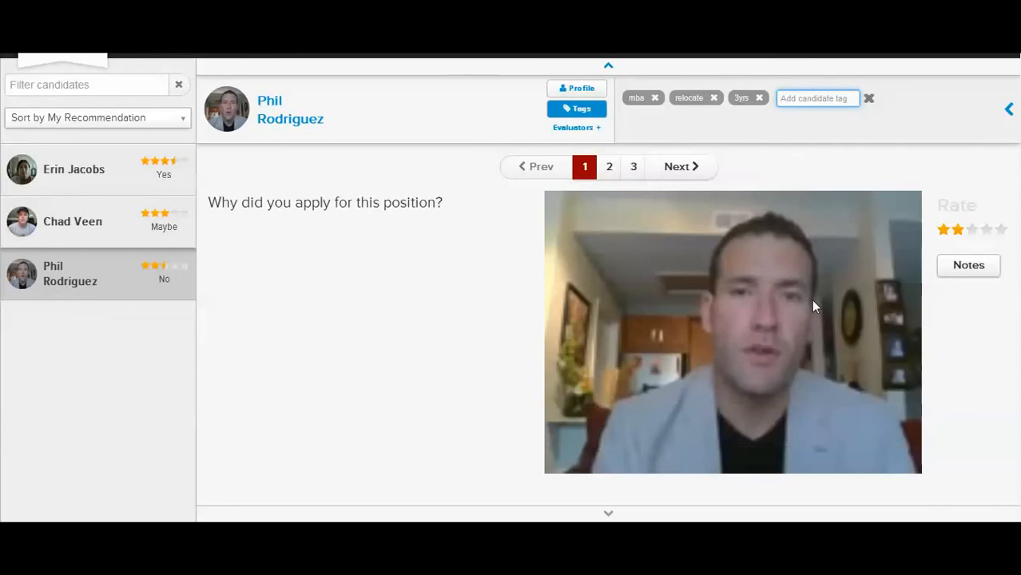
{"action": "left_click", "coordinate": [869, 99]}
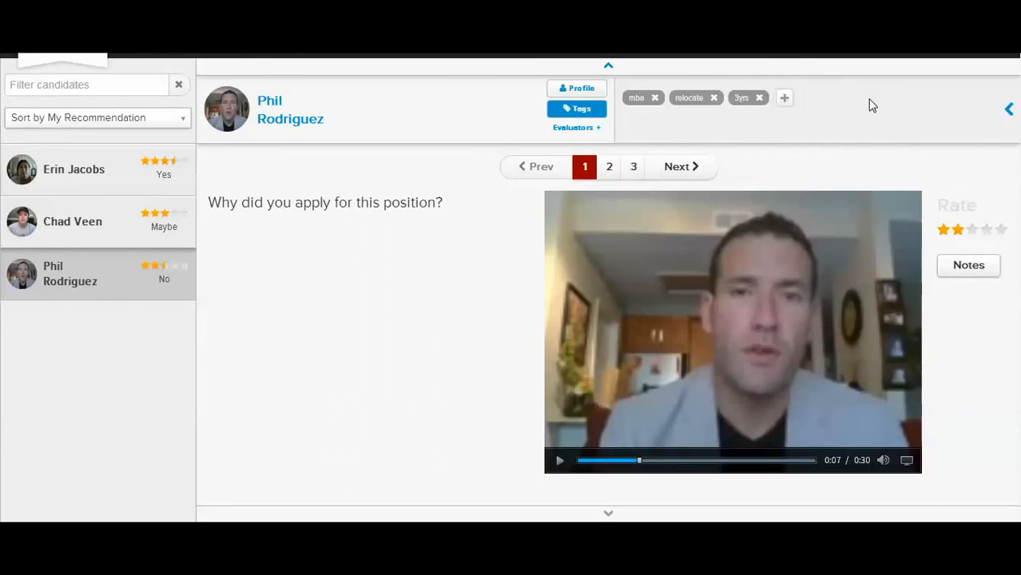
Go back to the second candidate, rate the paused video answer two stars, and return from the tags to the rating summary
{"action": "left_click", "coordinate": [608, 69]}
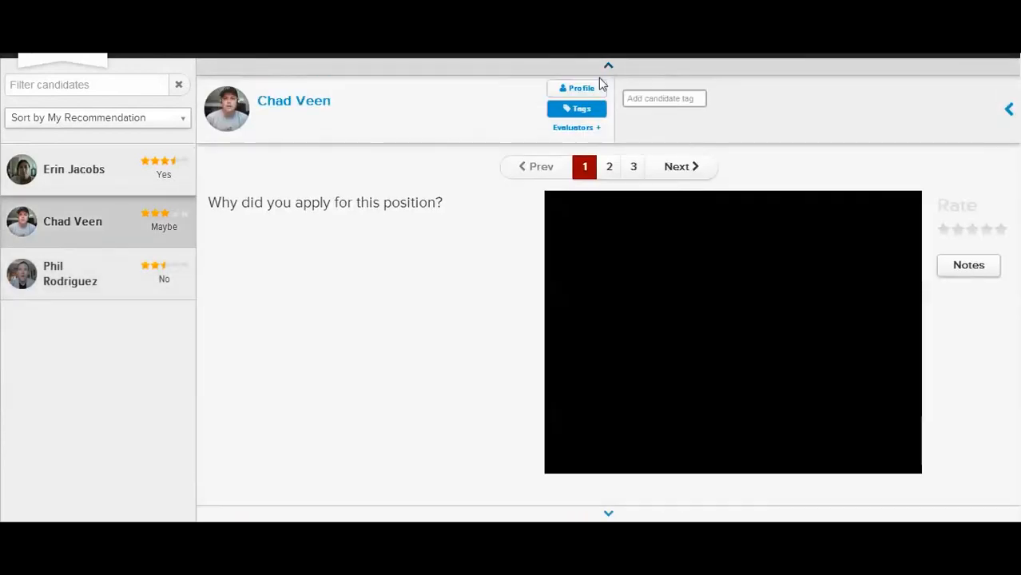
{"action": "left_click", "coordinate": [560, 464]}
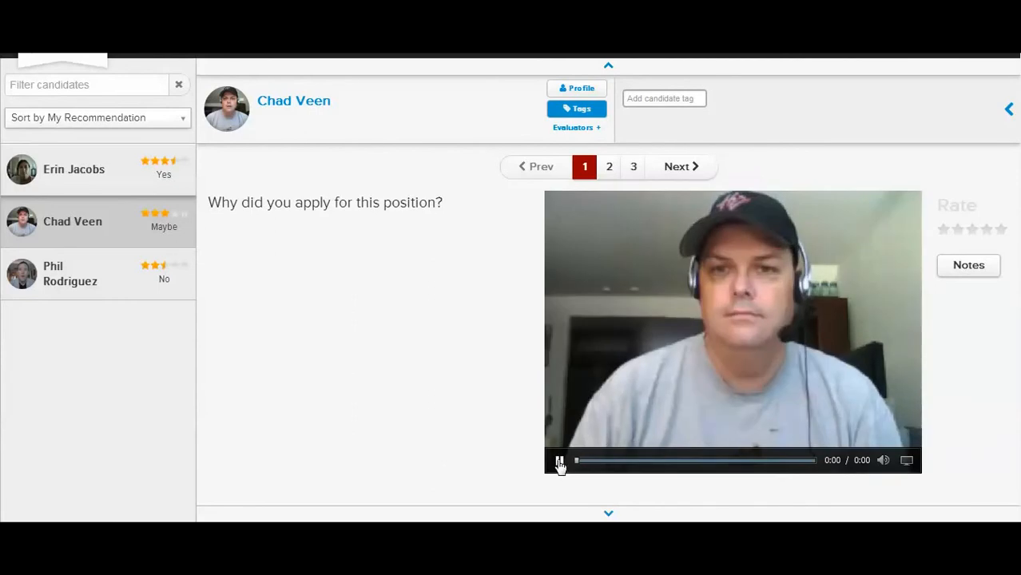
{"action": "left_click", "coordinate": [560, 463]}
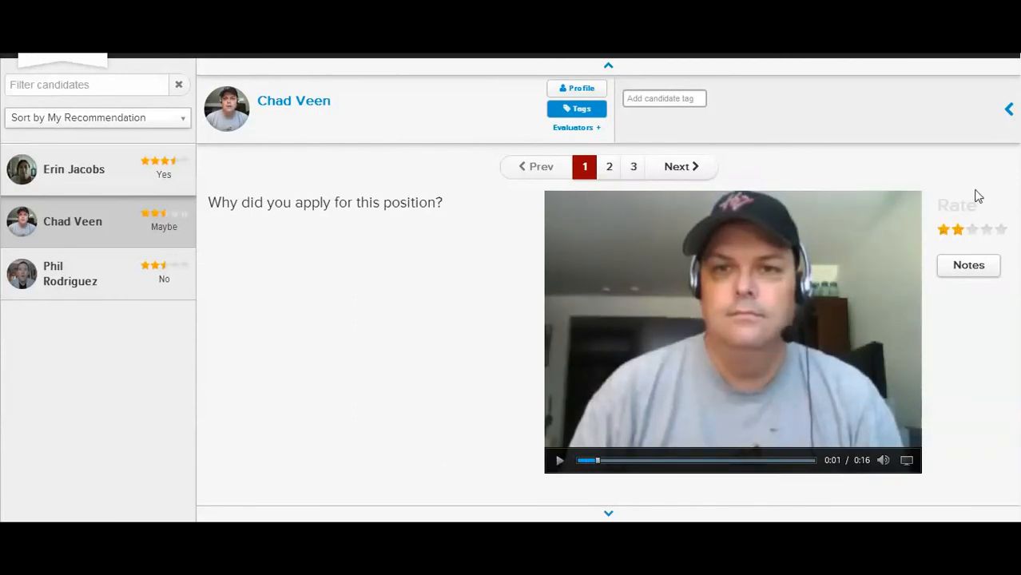
{"action": "left_click", "coordinate": [1009, 112]}
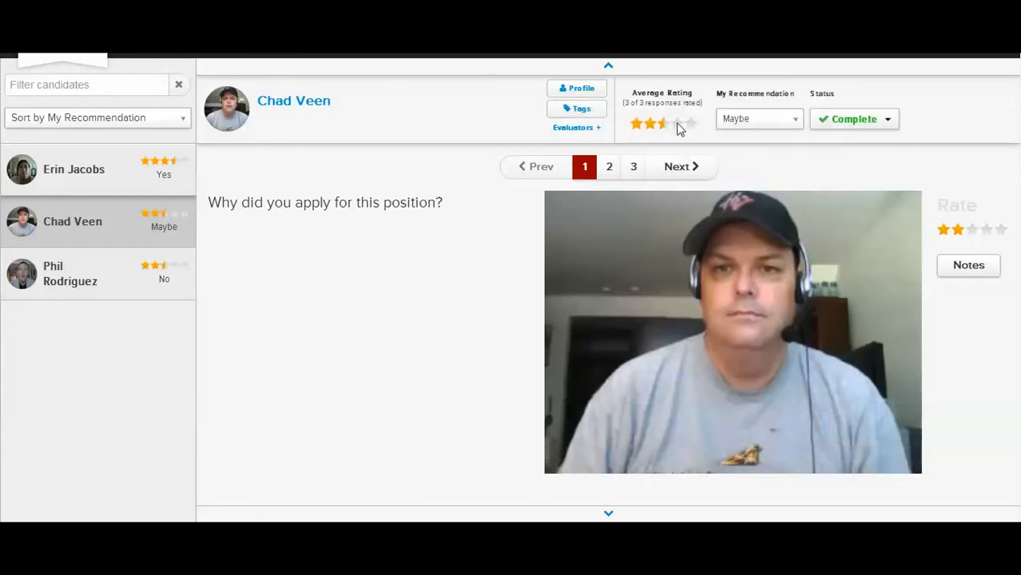
Page from the first to the last candidate, pausing their videos, and set the last candidate's recommendation to No
{"action": "left_click", "coordinate": [611, 67]}
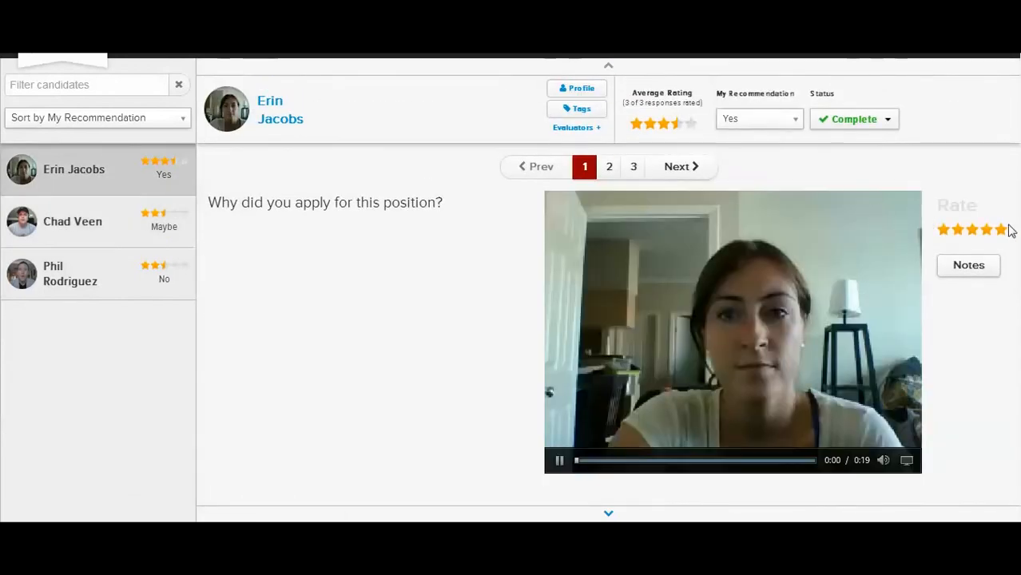
{"action": "left_click", "coordinate": [558, 462]}
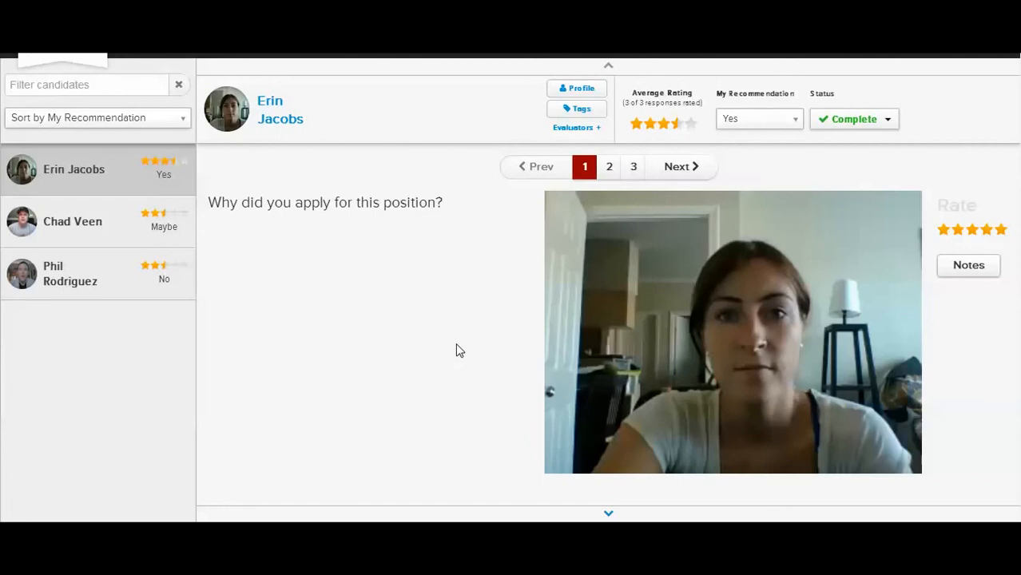
{"action": "left_click", "coordinate": [608, 514]}
{"action": "left_click", "coordinate": [608, 515]}
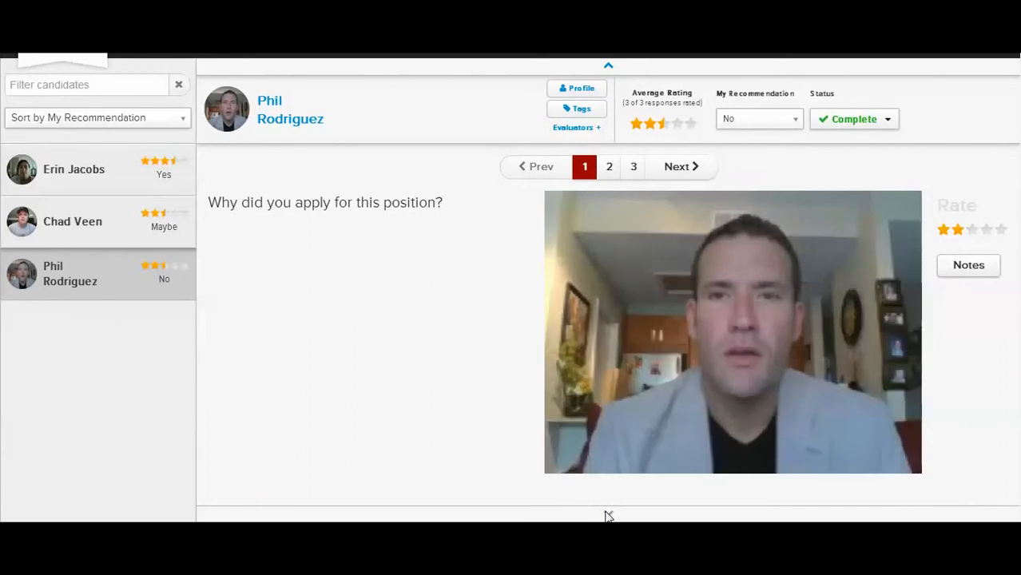
{"action": "left_click", "coordinate": [557, 463]}
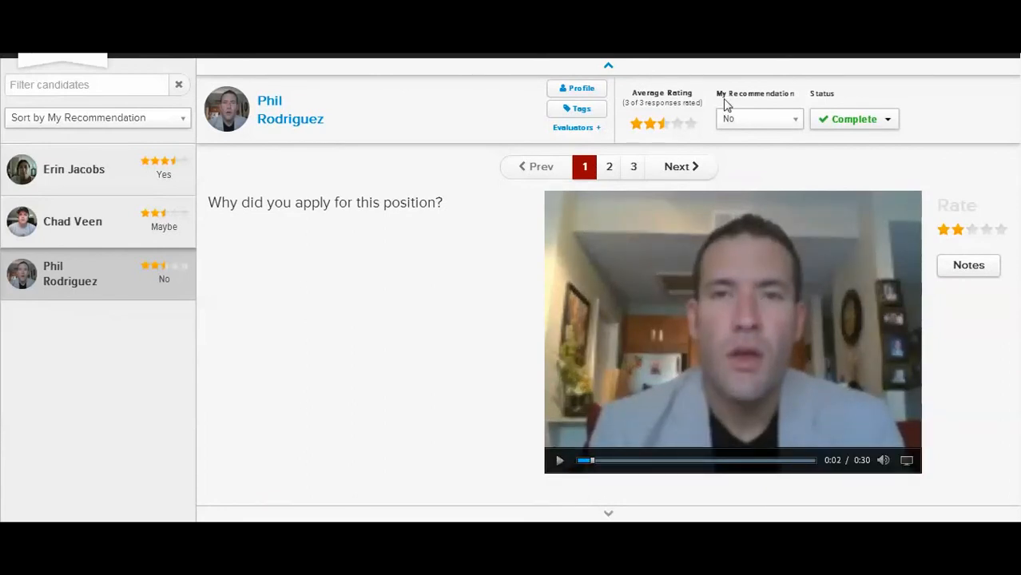
{"action": "left_click", "coordinate": [775, 123]}
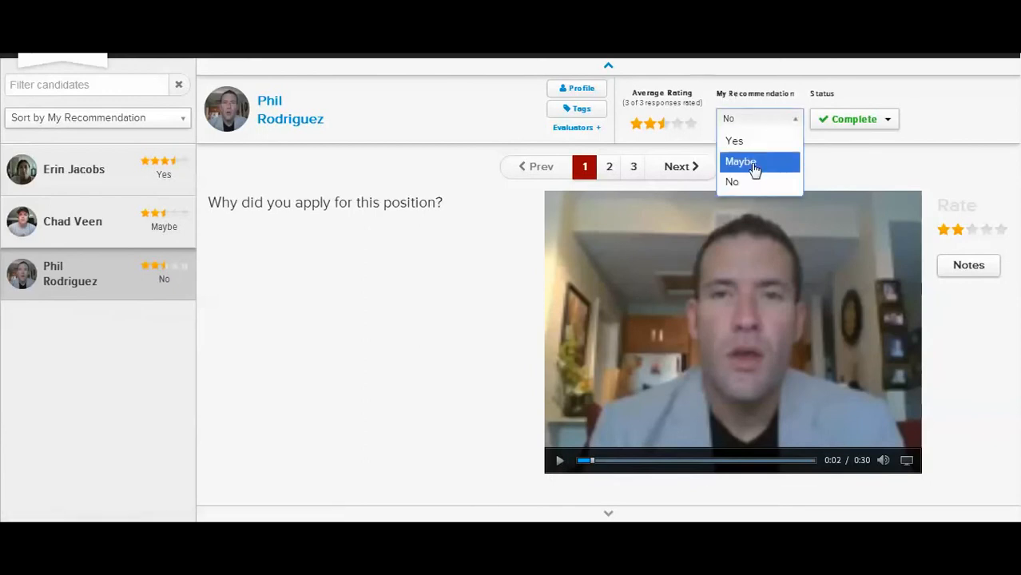
{"action": "left_click", "coordinate": [744, 182]}
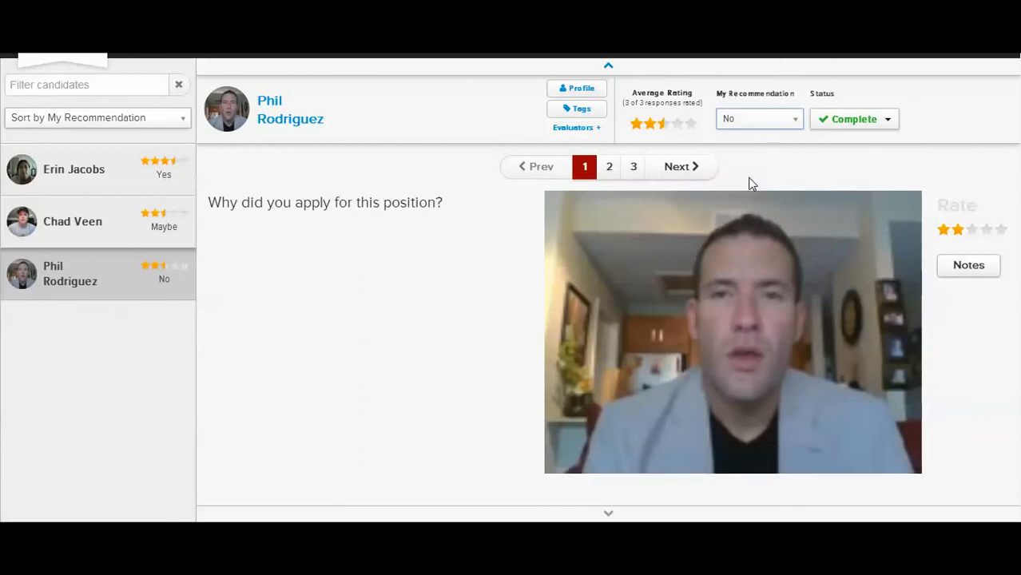
Page back to the second and first candidates, pausing each video, to check the recommendations given
{"action": "left_click", "coordinate": [608, 67]}
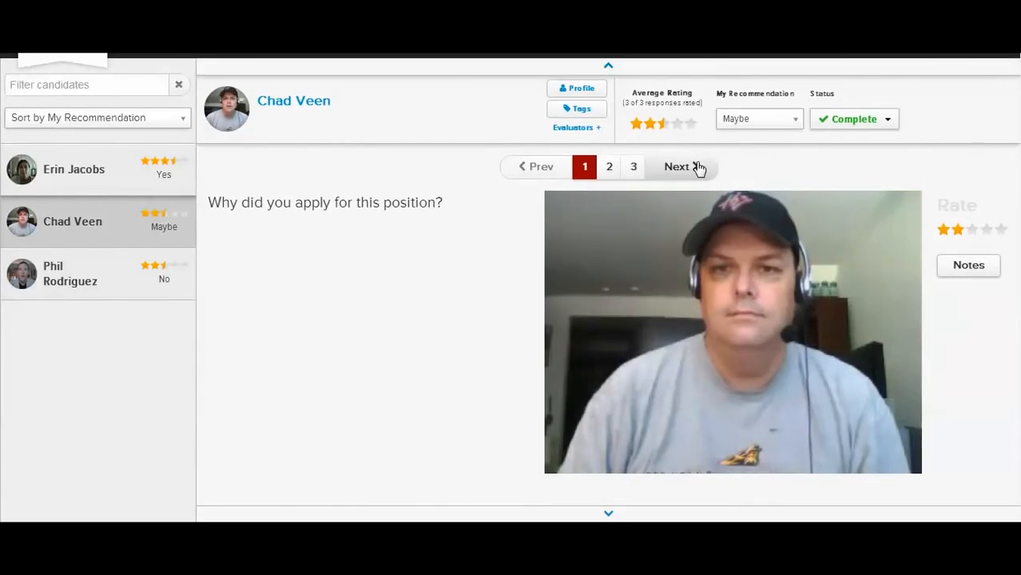
{"action": "mouse_move", "coordinate": [582, 411]}
{"action": "left_click", "coordinate": [560, 461]}
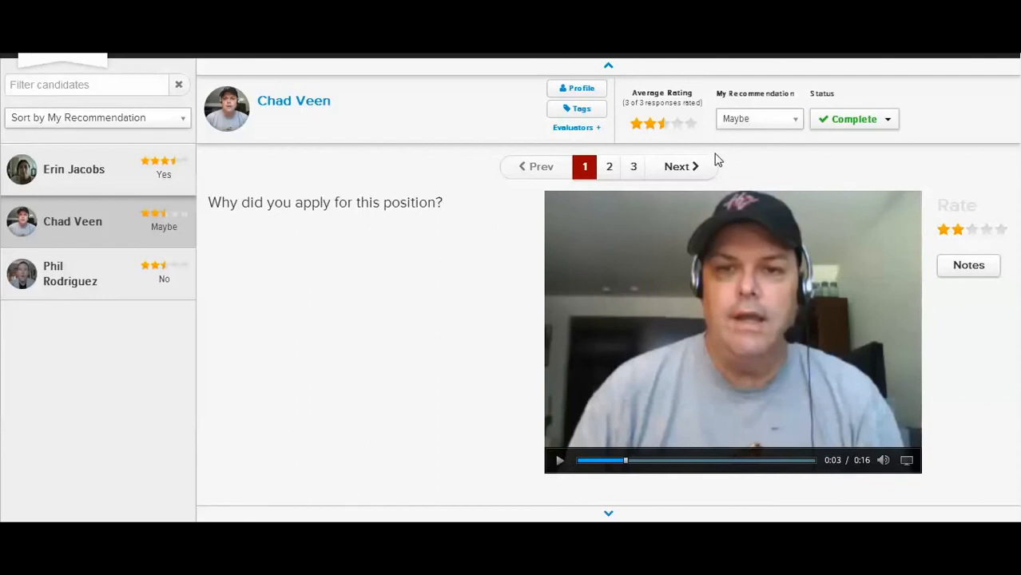
{"action": "left_click", "coordinate": [608, 67]}
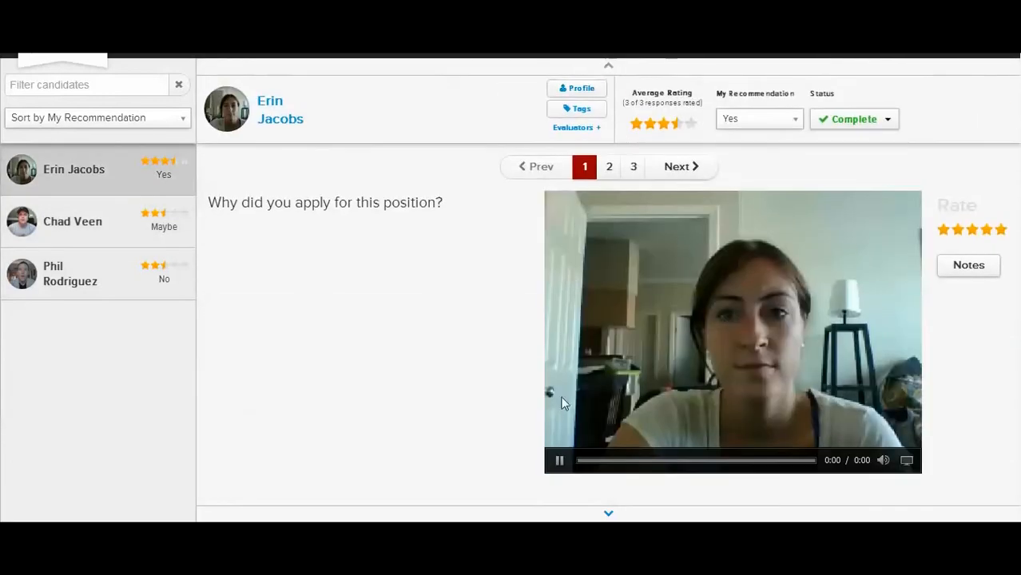
{"action": "left_click", "coordinate": [561, 461]}
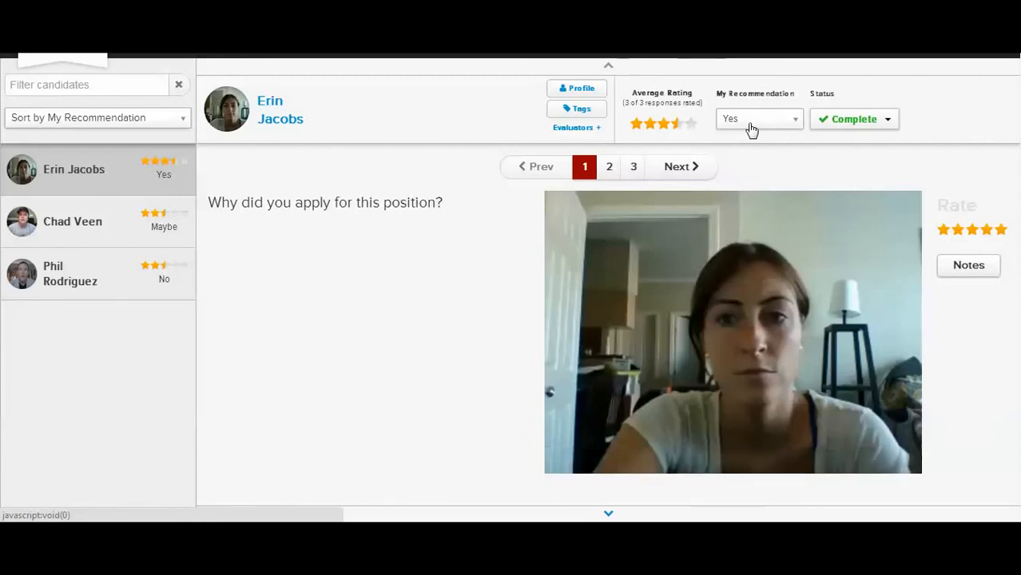
Sort the candidate list by My Rating and switch it back to My Recommendation to compare the rankings
{"action": "left_click", "coordinate": [129, 125]}
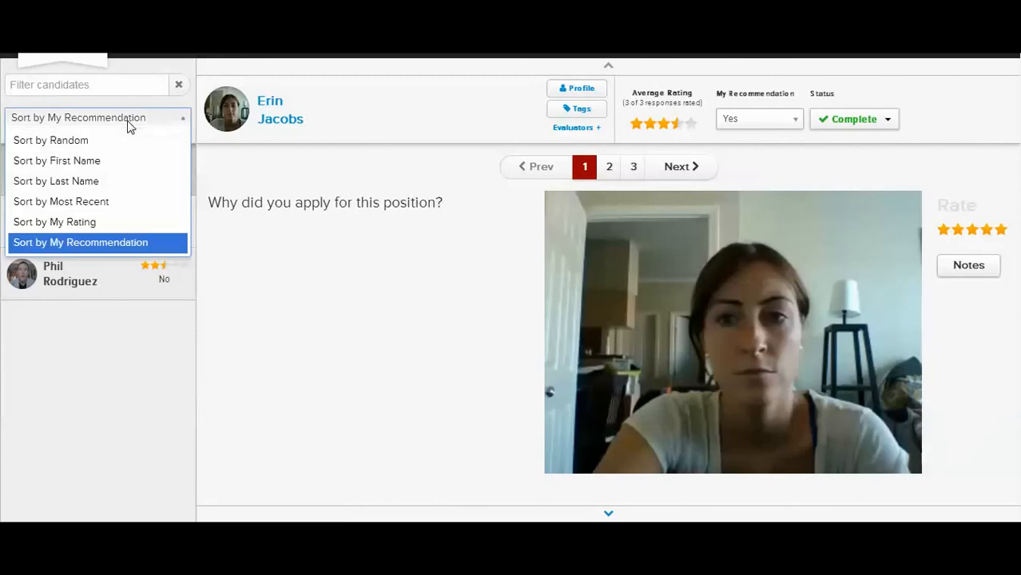
{"action": "left_click", "coordinate": [104, 227]}
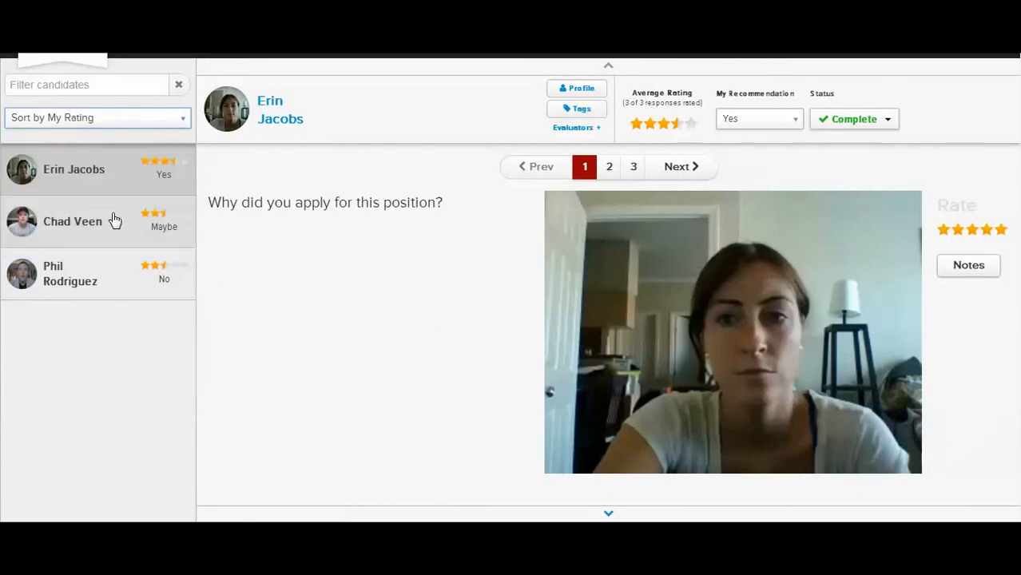
{"action": "left_click", "coordinate": [135, 126]}
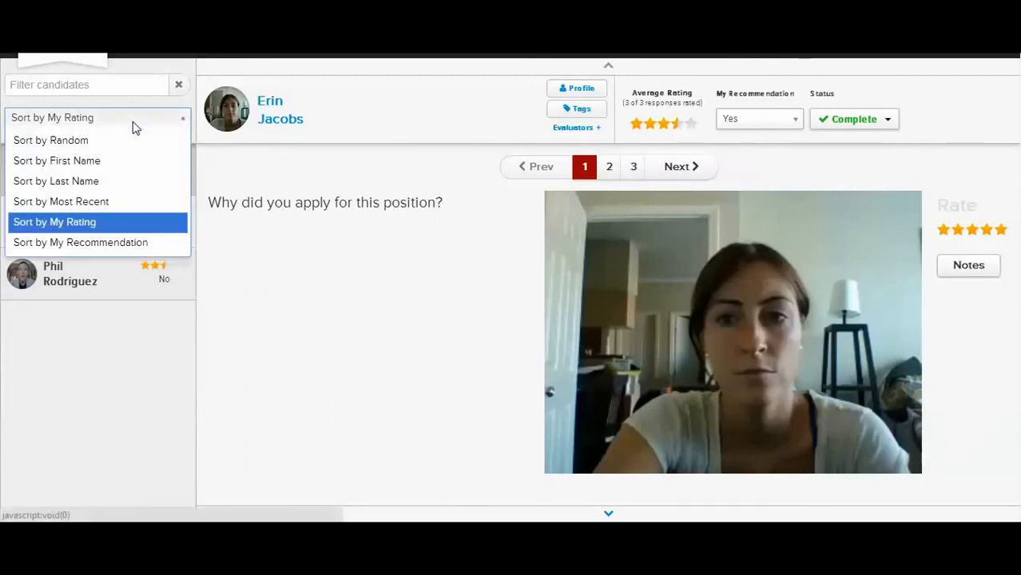
{"action": "left_click", "coordinate": [121, 243]}
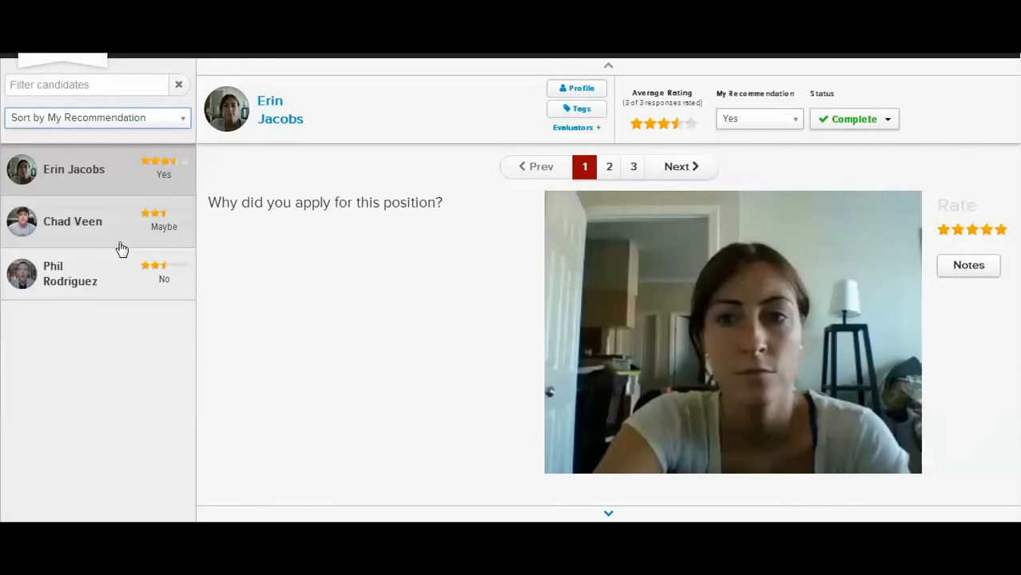
Look up an existing HireVue user as an additional evaluator for the first candidate, then cancel the assignment
{"action": "mouse_move", "coordinate": [769, 282]}
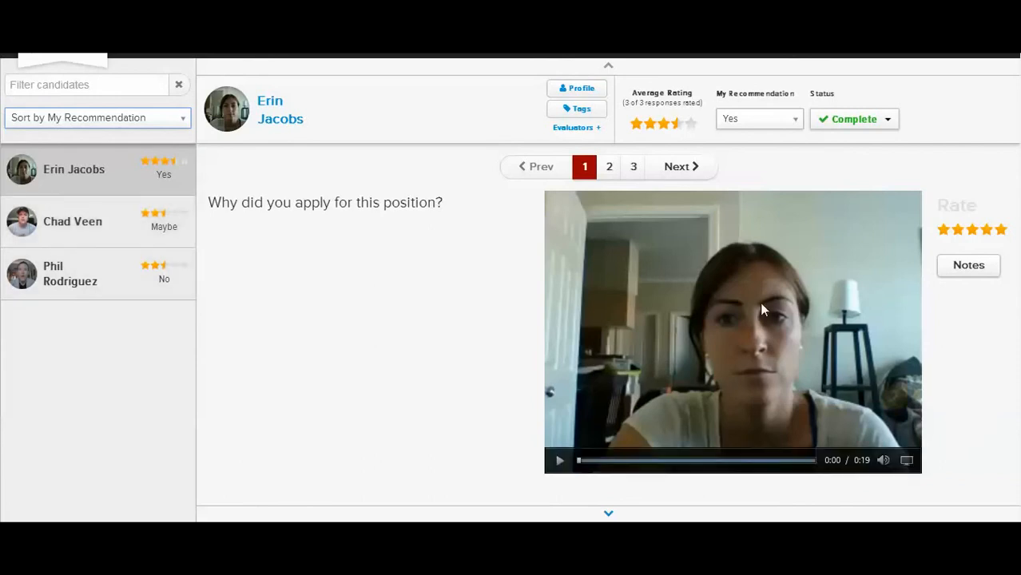
{"action": "left_click", "coordinate": [576, 131]}
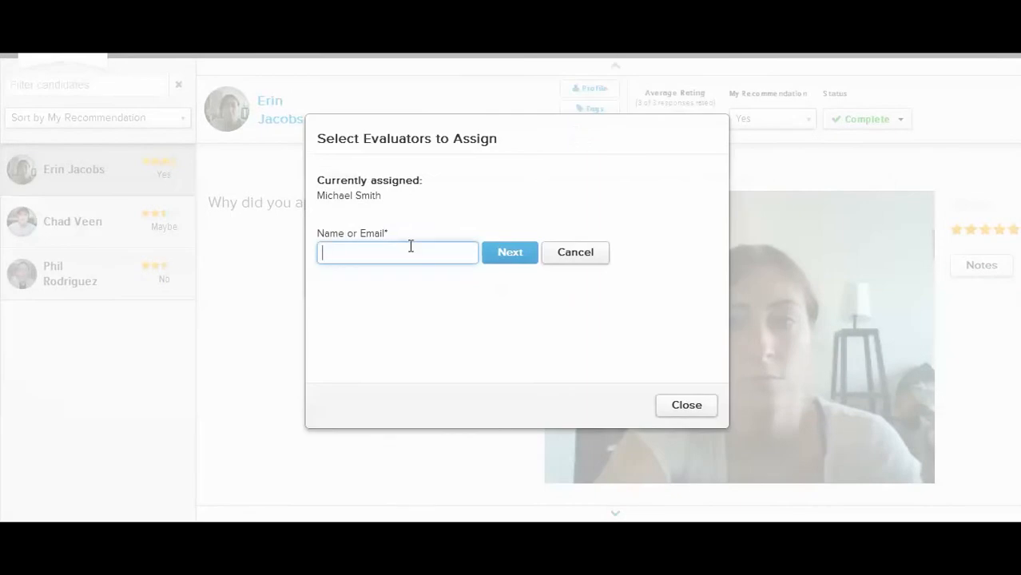
{"action": "type", "text": "chu"}
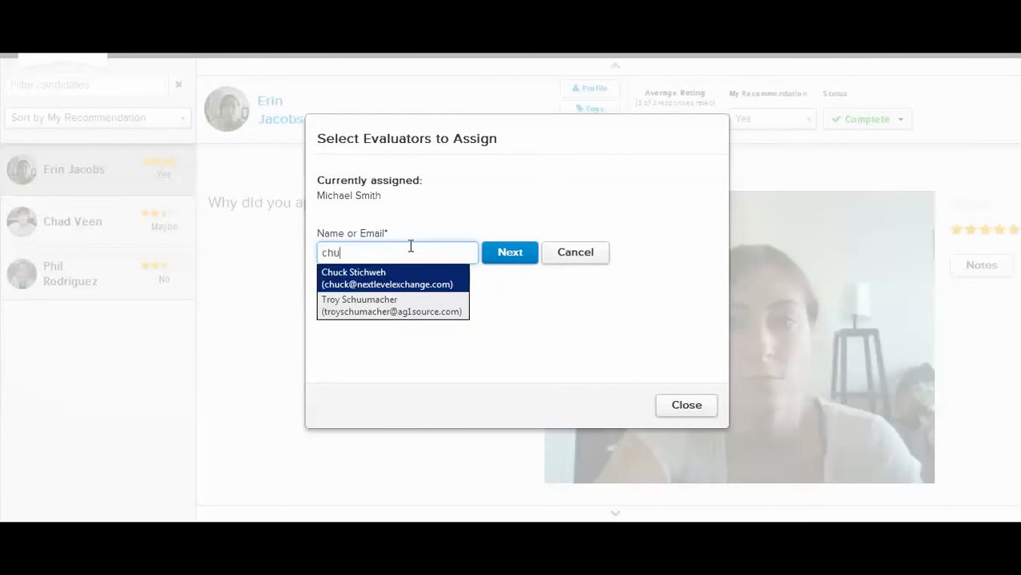
{"action": "left_click", "coordinate": [376, 285]}
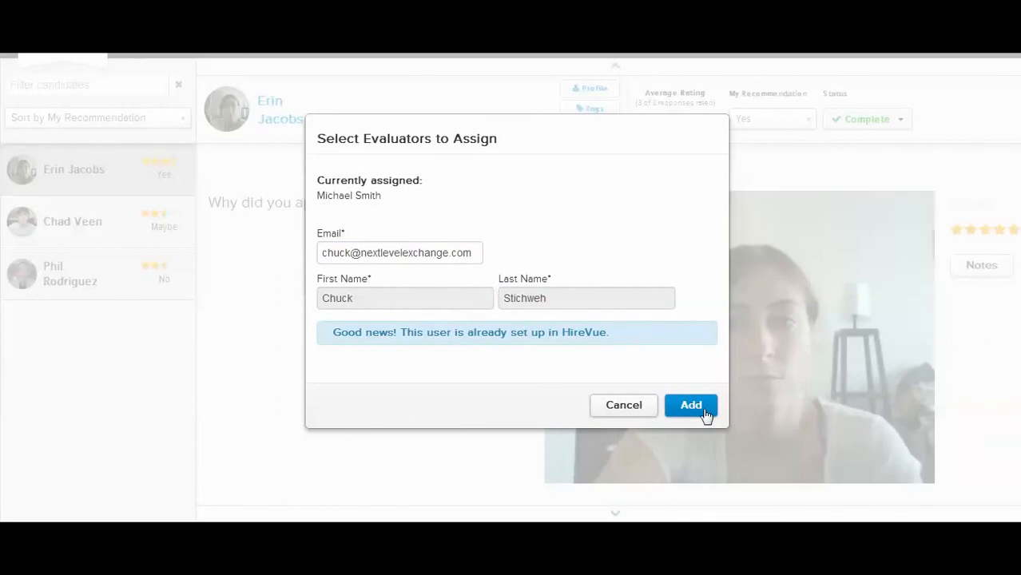
{"action": "left_click", "coordinate": [641, 412]}
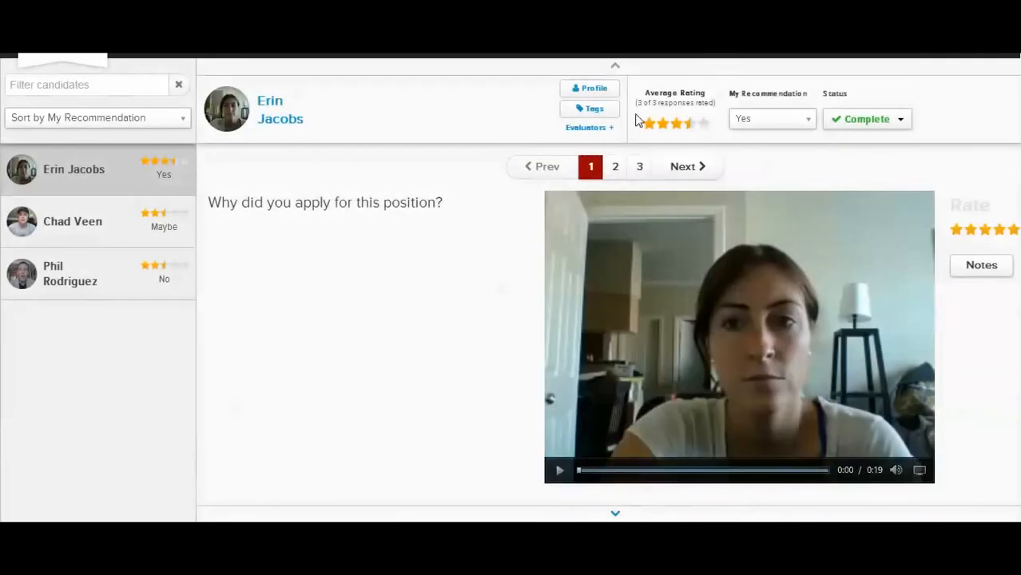
Reopen the first candidate's evaluator assignment, search for an evaluator by another first name, and clear the search
{"action": "left_click", "coordinate": [592, 130]}
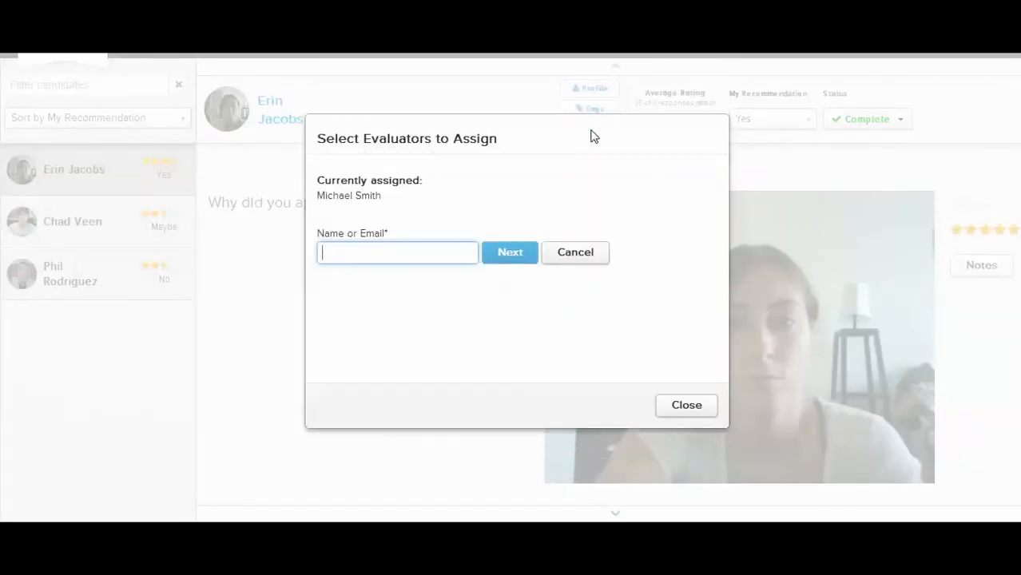
{"action": "type", "text": "ann"}
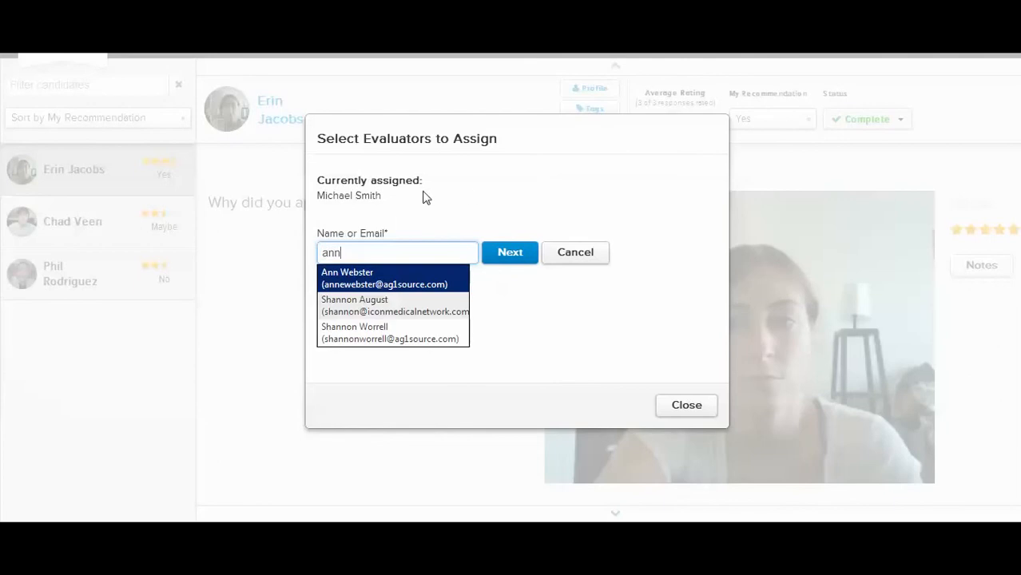
{"action": "key", "text": "BackSpace"}
{"action": "key", "text": "BackSpace"}
{"action": "key", "text": "BackSpace"}
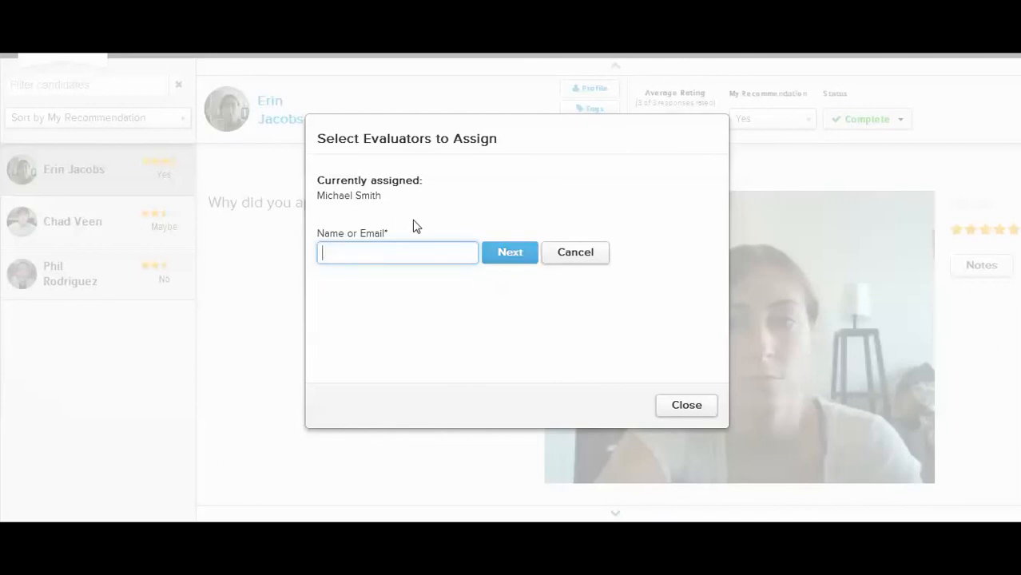
Fill in a new evaluator's first name and e-mail for the first candidate, then cancel without adding them
{"action": "type", "text": "bob"}
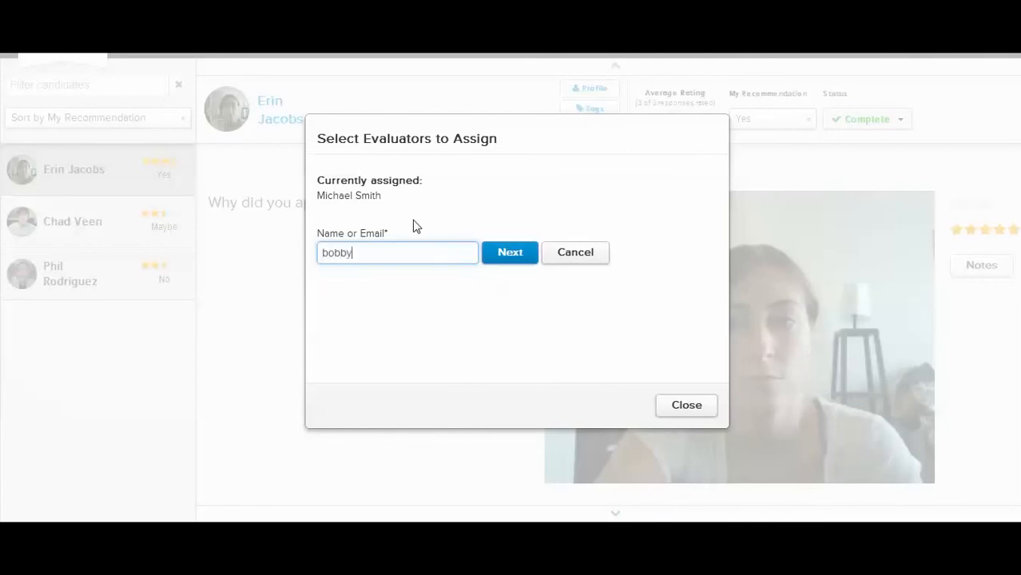
{"action": "type", "text": "by"}
{"action": "left_click", "coordinate": [518, 257]}
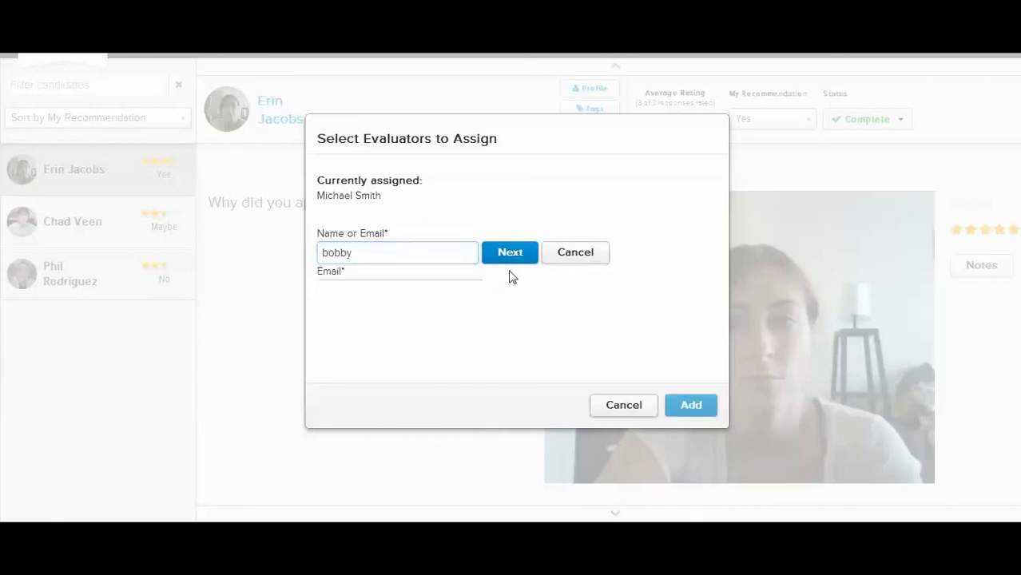
{"action": "left_click", "coordinate": [375, 254]}
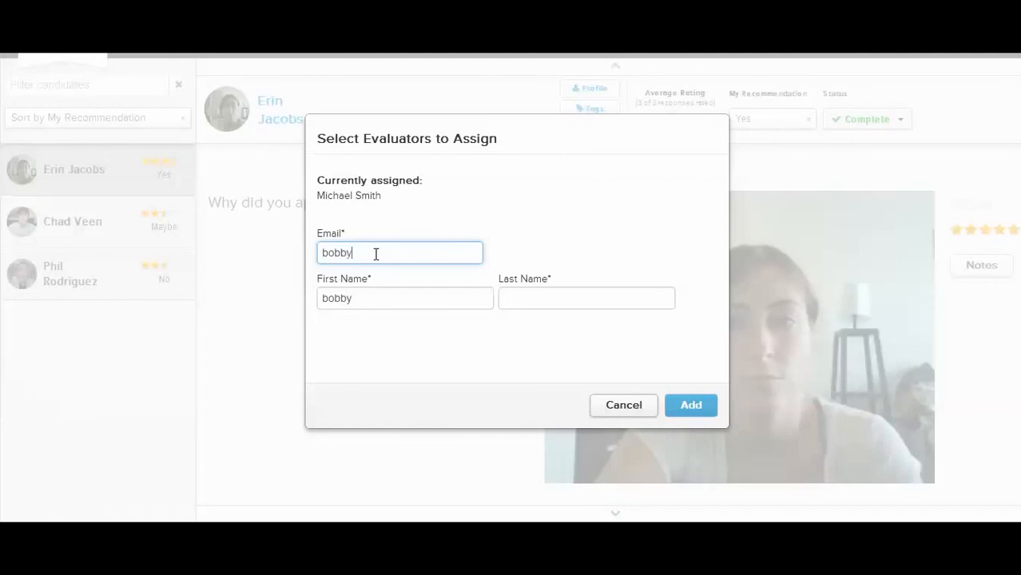
{"action": "left_click", "coordinate": [633, 406]}
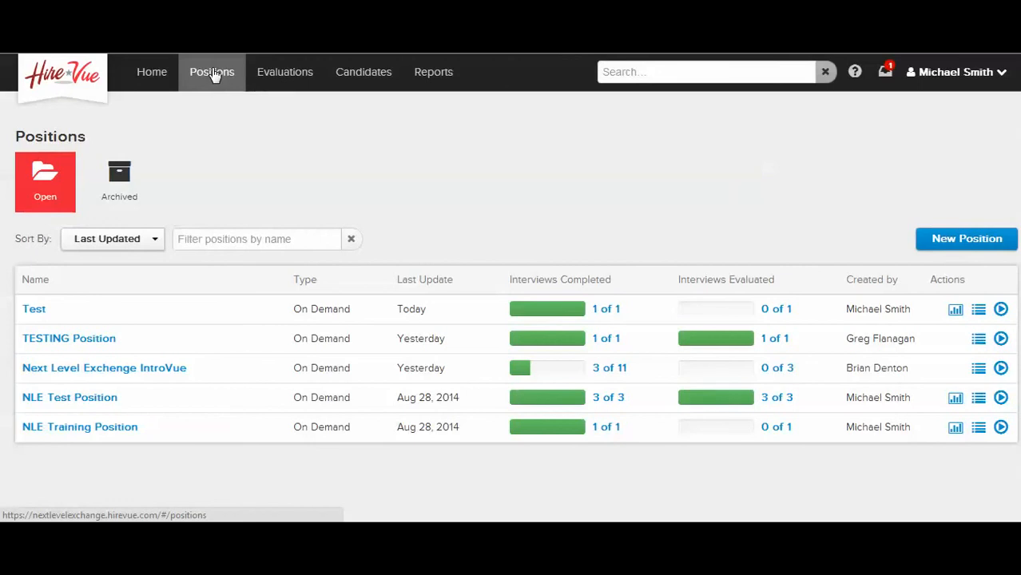
Go to the evaluations overview and show the completed evaluations with their ratings and recommendations
{"action": "left_click", "coordinate": [301, 75]}
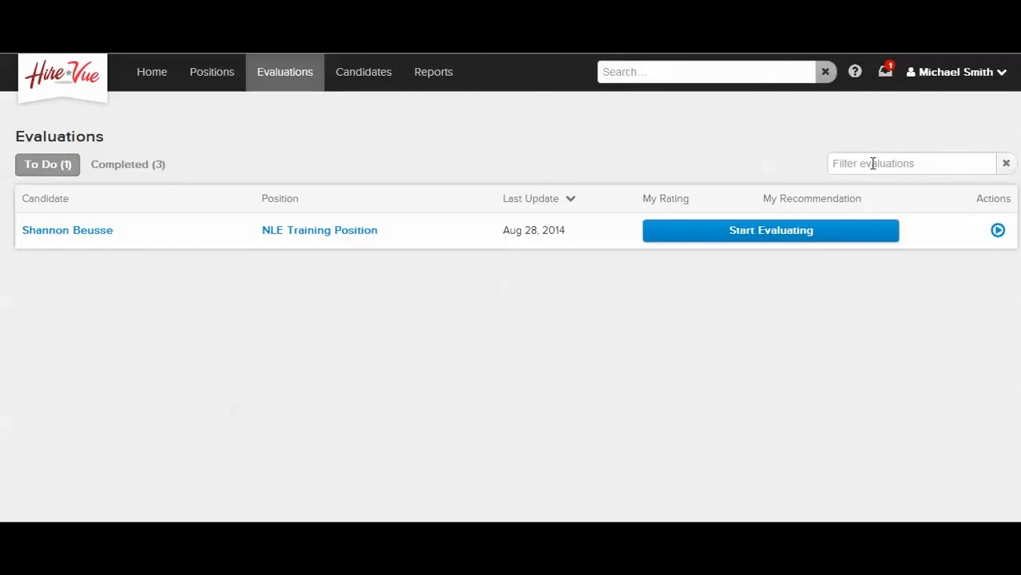
{"action": "left_click", "coordinate": [139, 171]}
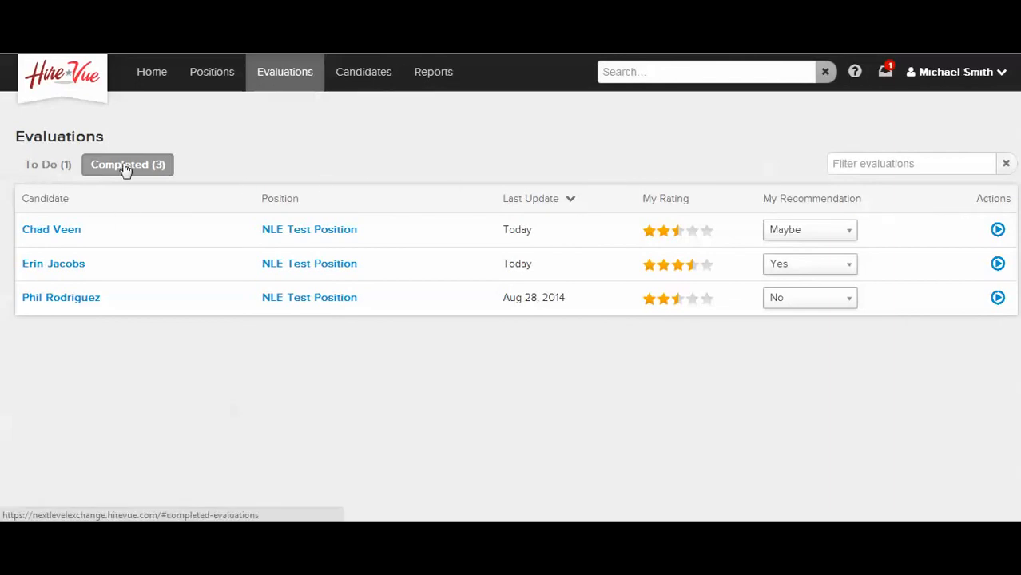
Show the evaluations still to do, and go to the overview of all active candidates
{"action": "left_click", "coordinate": [41, 166]}
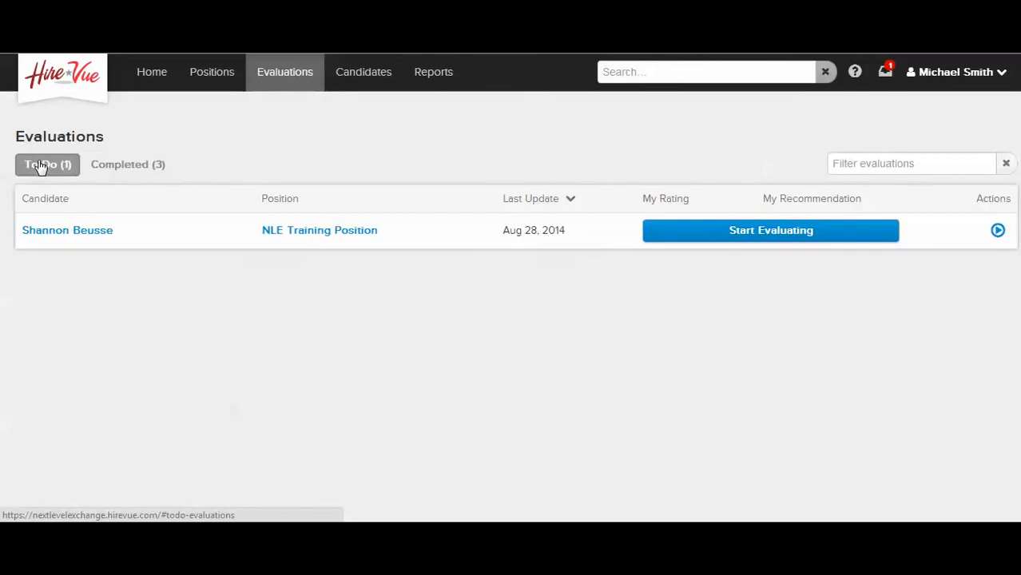
{"action": "left_click", "coordinate": [359, 80]}
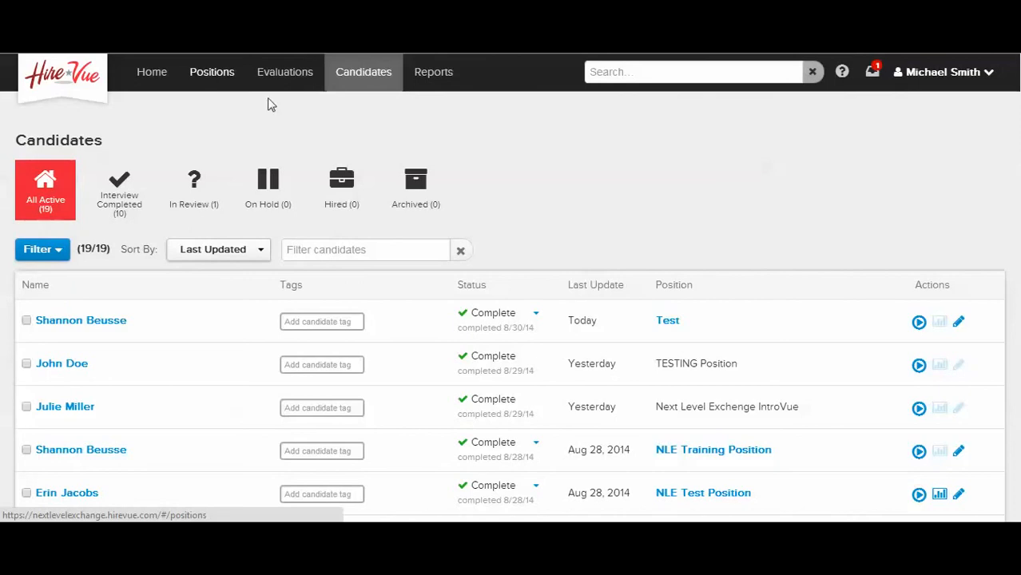
{"action": "scroll", "coordinate": [411, 353], "scroll_direction": "down", "scroll_amount": 3}
{"action": "scroll", "coordinate": [415, 351], "scroll_direction": "up", "scroll_amount": 3}
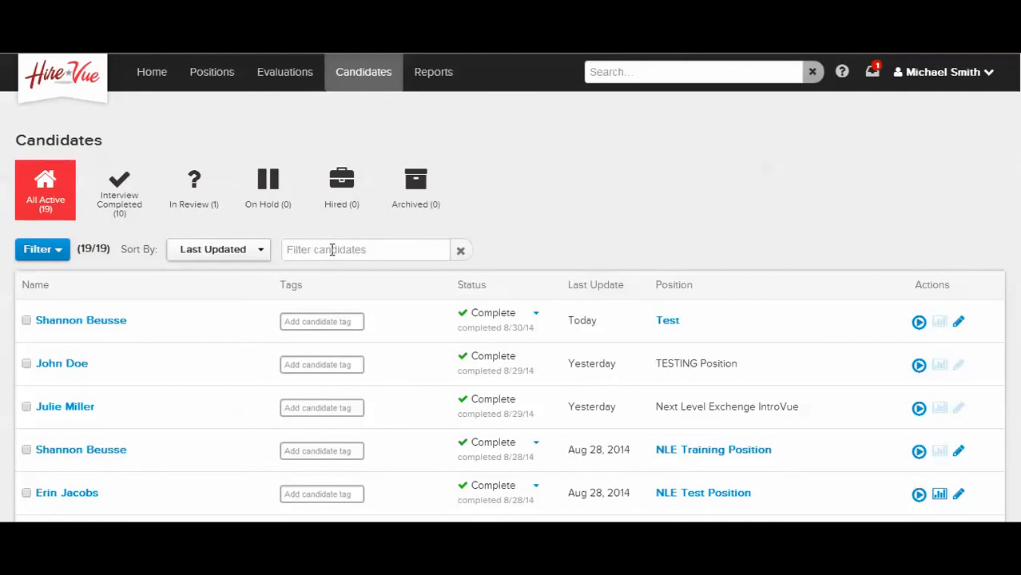
View the available sort options for the candidate list without changing the sort order
{"action": "left_click", "coordinate": [240, 254]}
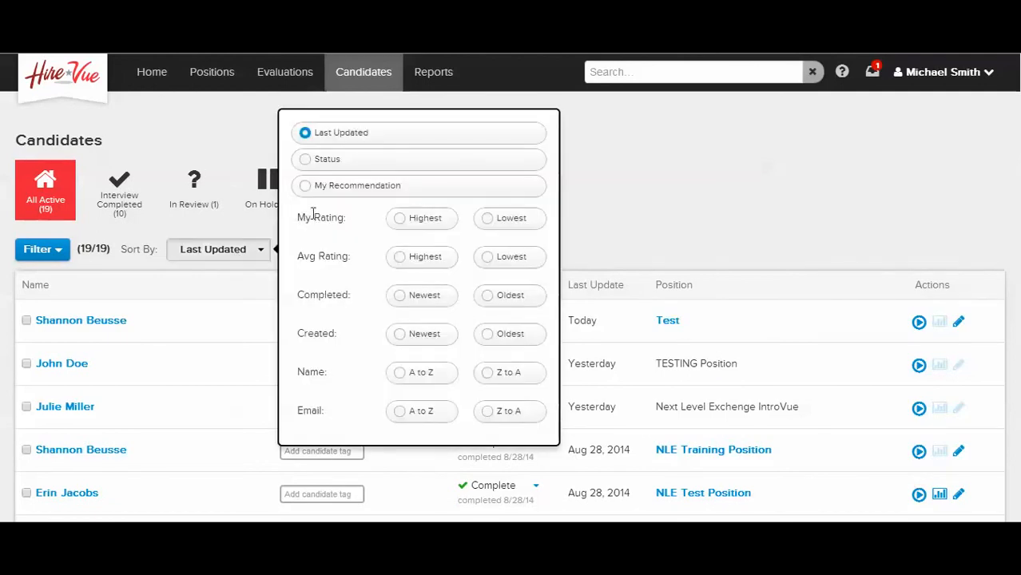
{"action": "left_click", "coordinate": [611, 203]}
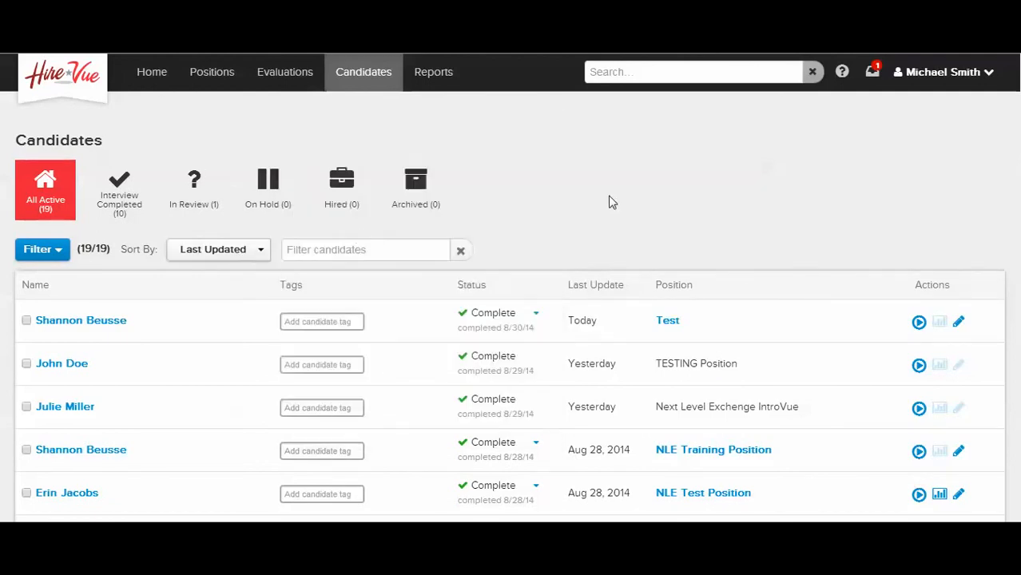
Filter the candidate list to those with the relocate tag, then clear the filter
{"action": "left_click", "coordinate": [49, 253]}
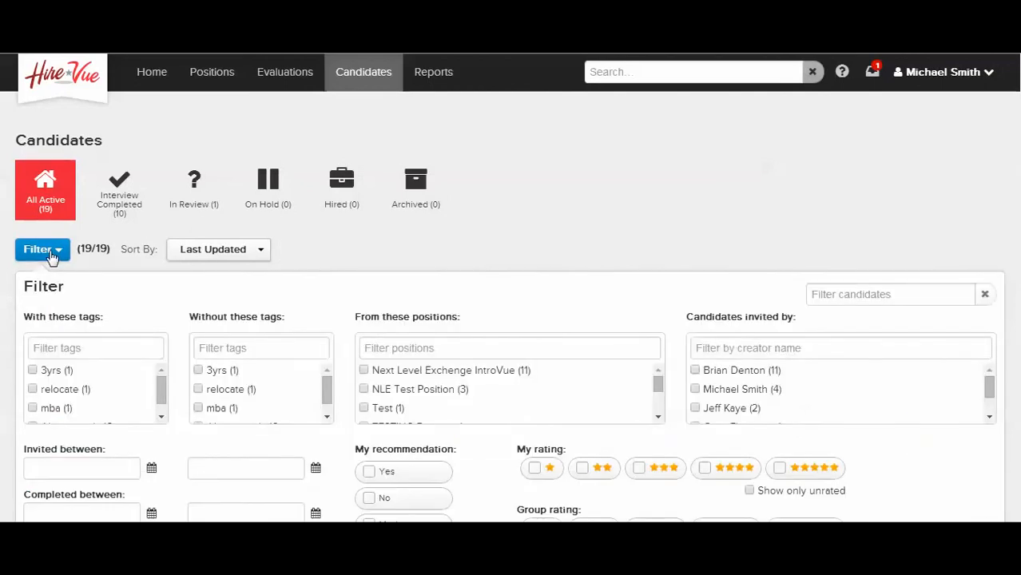
{"action": "scroll", "coordinate": [581, 230], "scroll_direction": "down", "scroll_amount": 2}
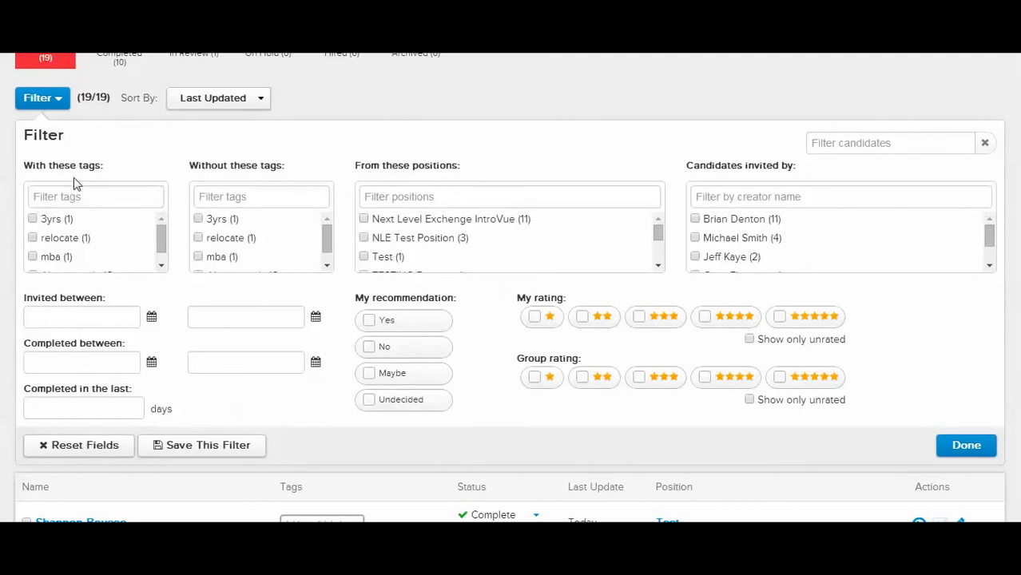
{"action": "left_click", "coordinate": [33, 239]}
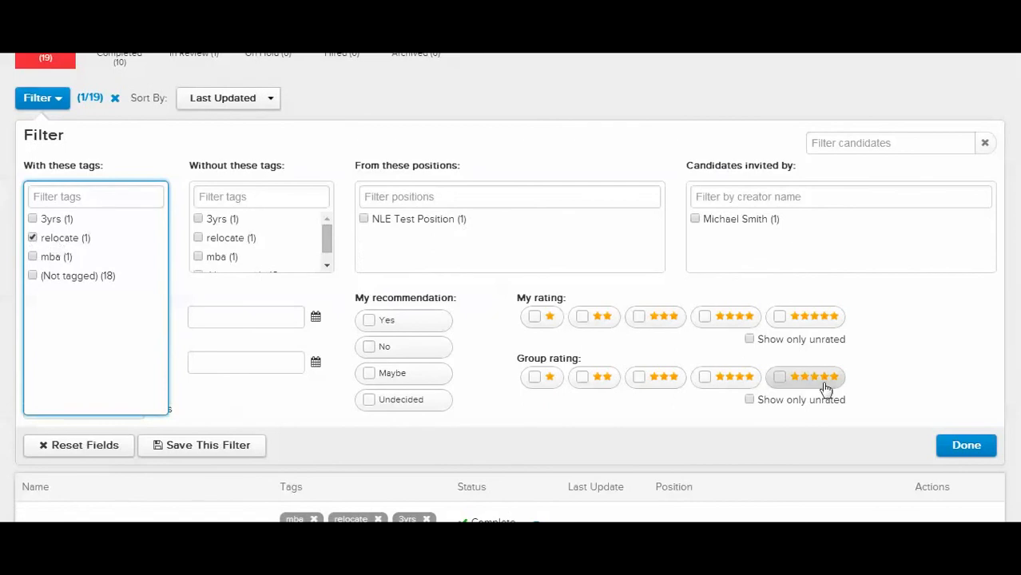
{"action": "left_click", "coordinate": [977, 450]}
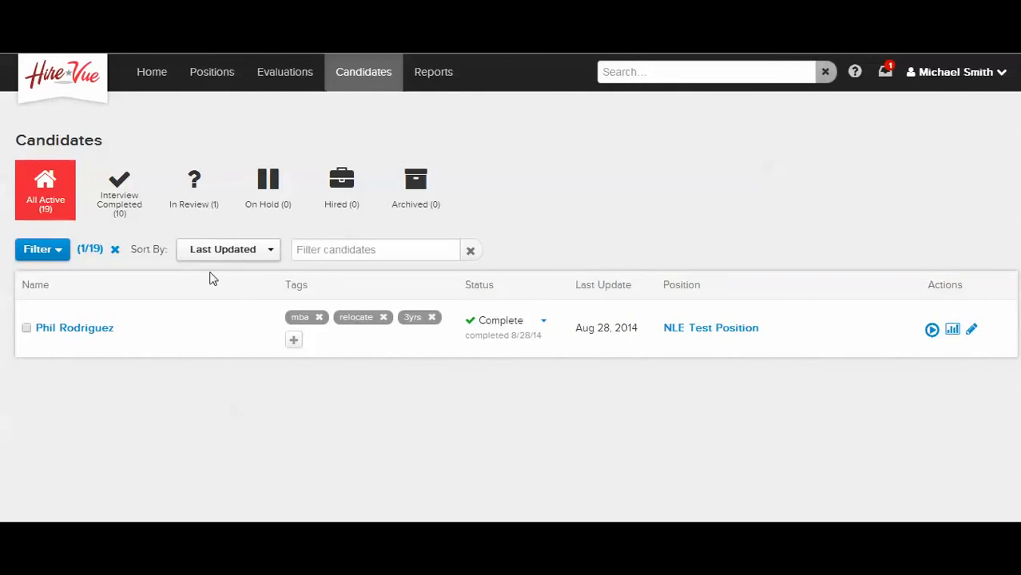
{"action": "left_click", "coordinate": [114, 252]}
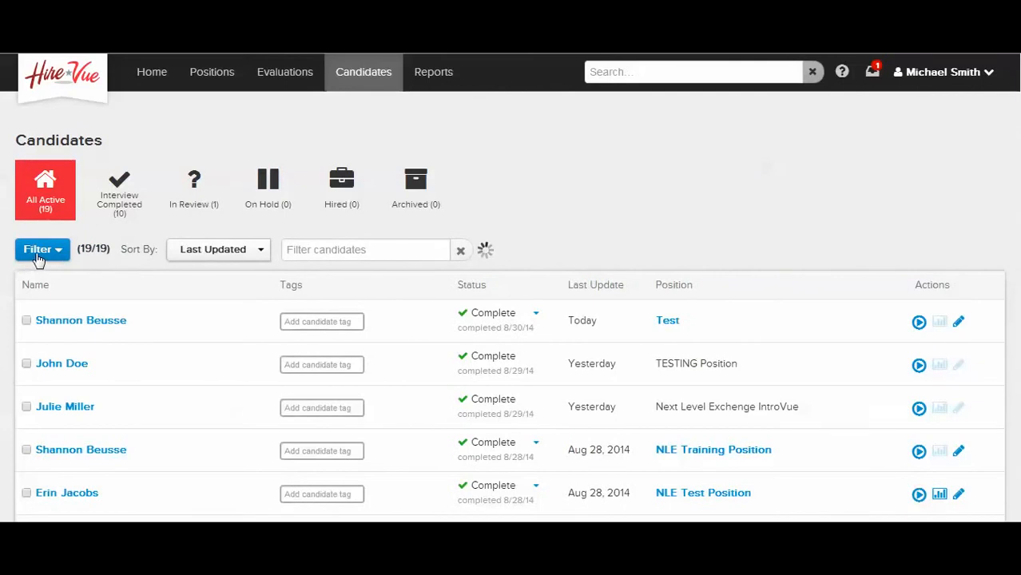
Filter the candidates to NLE Test Position and to those invited by the signed-in user
{"action": "left_click", "coordinate": [34, 256]}
{"action": "scroll", "coordinate": [344, 322], "scroll_direction": "down", "scroll_amount": 2}
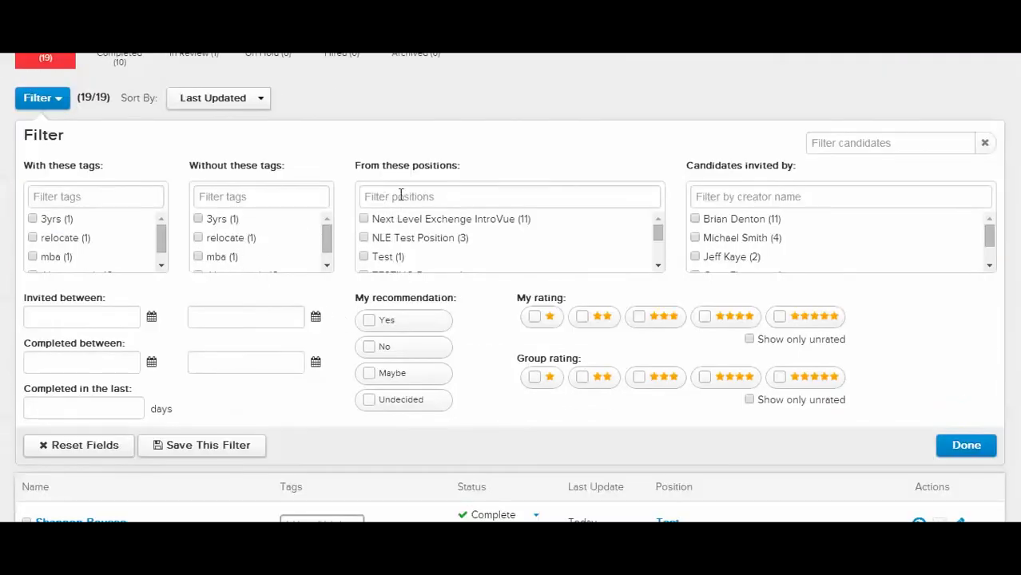
{"action": "scroll", "coordinate": [433, 252], "scroll_direction": "down", "scroll_amount": 2}
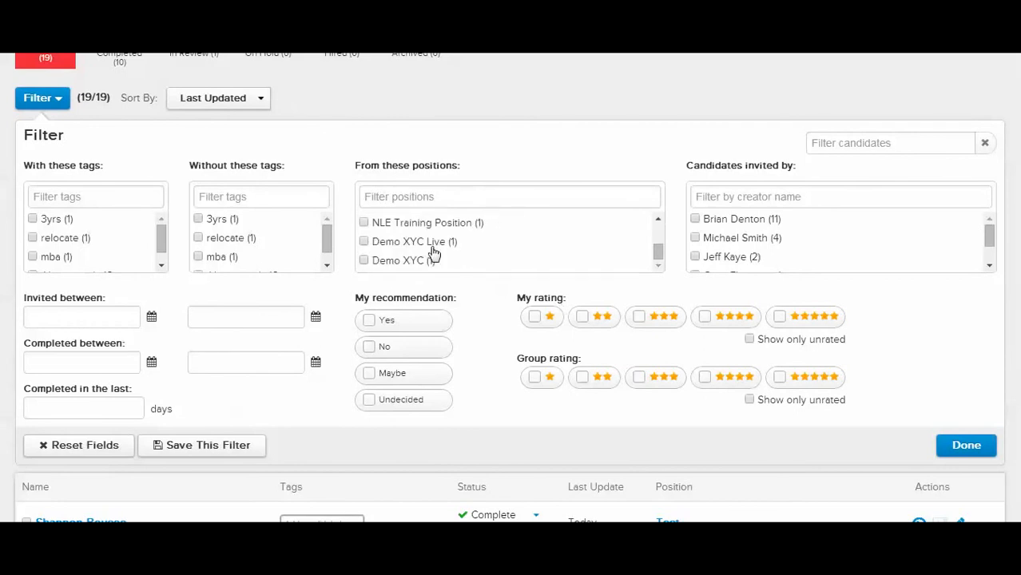
{"action": "scroll", "coordinate": [433, 253], "scroll_direction": "up", "scroll_amount": 3}
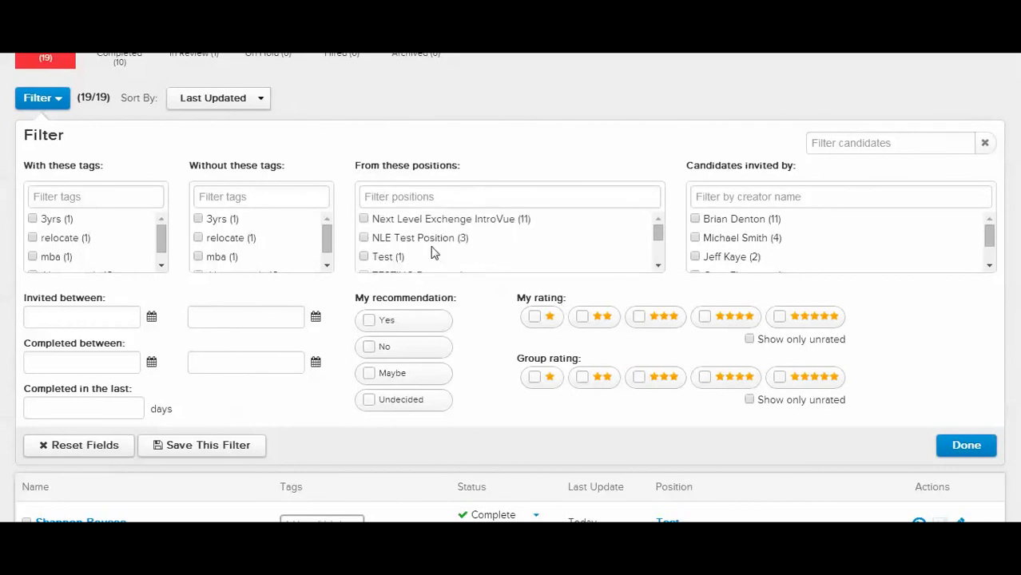
{"action": "left_click", "coordinate": [364, 238]}
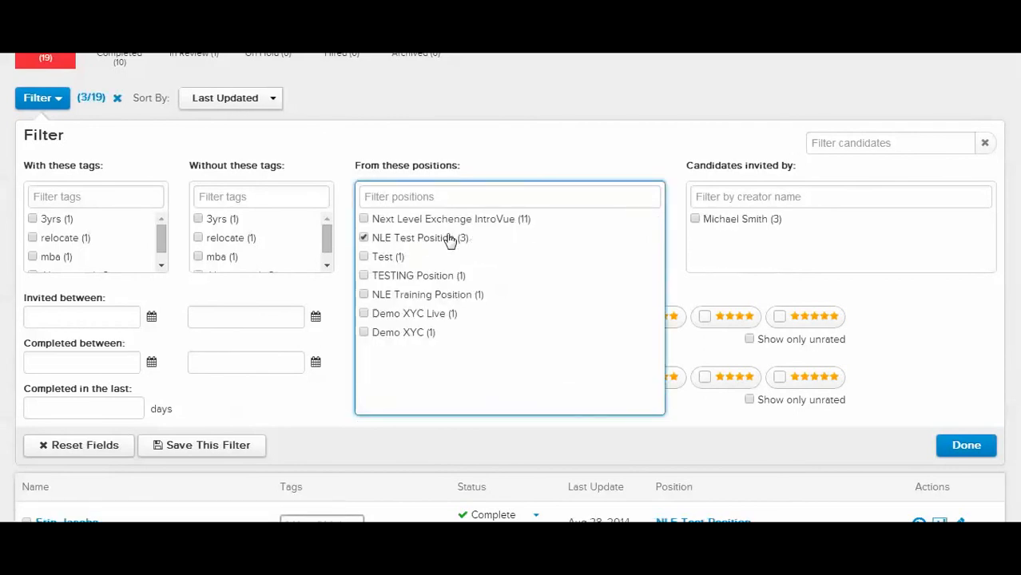
{"action": "left_click", "coordinate": [696, 220]}
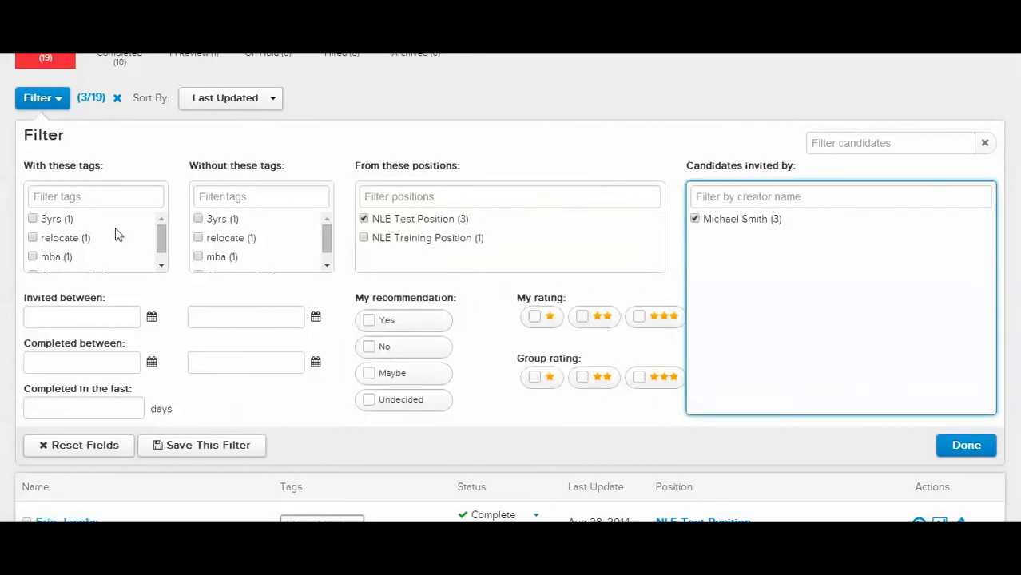
Narrow the candidate filter to the mba tag and interviews completed in the last 15 days, then clear all filters
{"action": "left_click", "coordinate": [33, 257]}
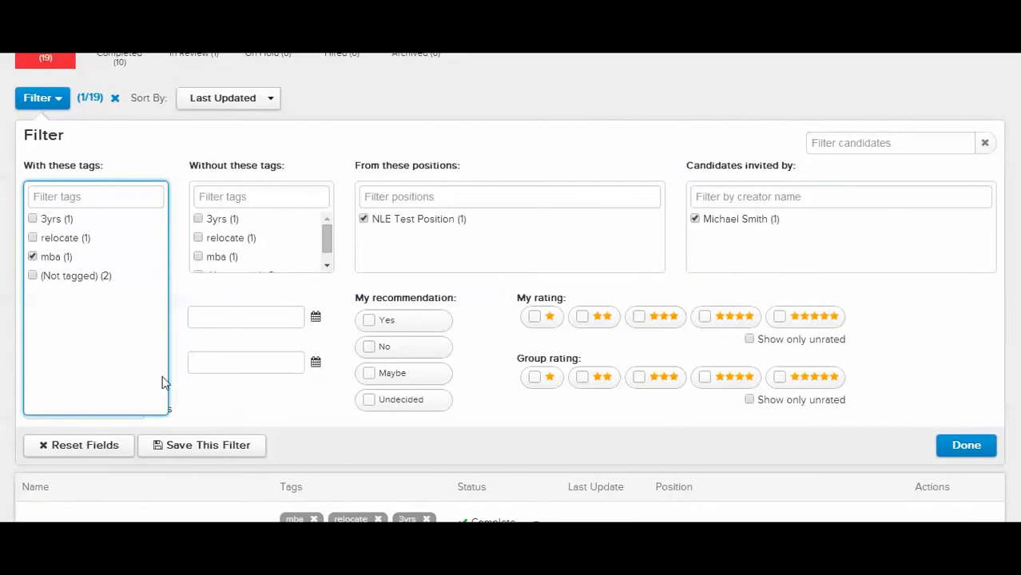
{"action": "left_click", "coordinate": [244, 396]}
{"action": "left_click", "coordinate": [44, 406]}
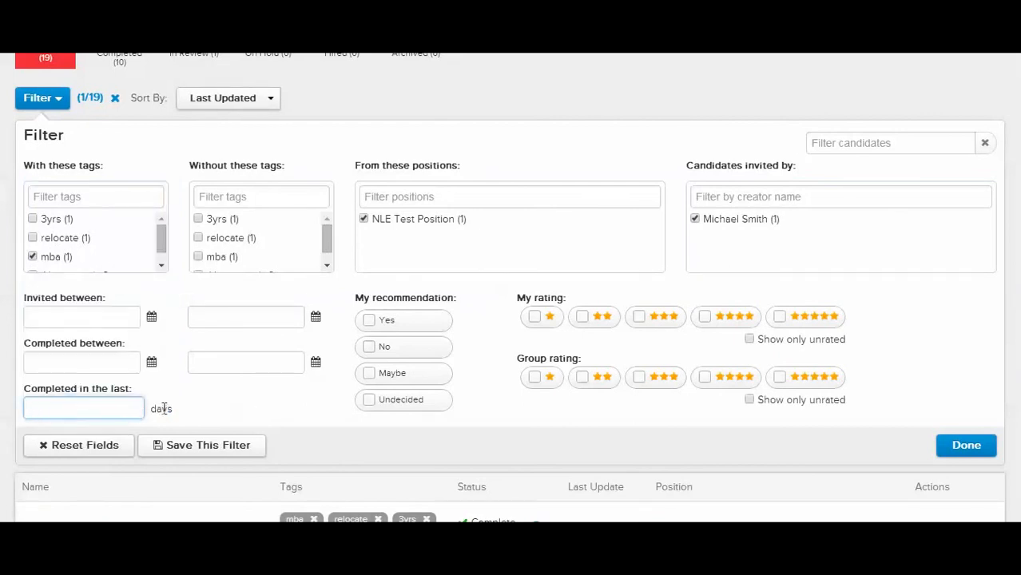
{"action": "type", "text": "15"}
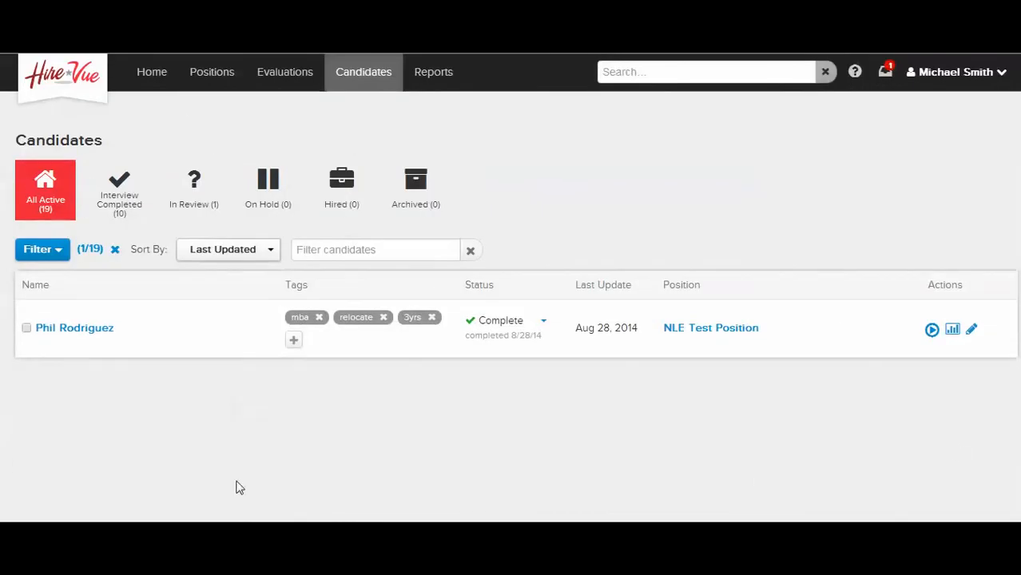
{"action": "left_click", "coordinate": [115, 251]}
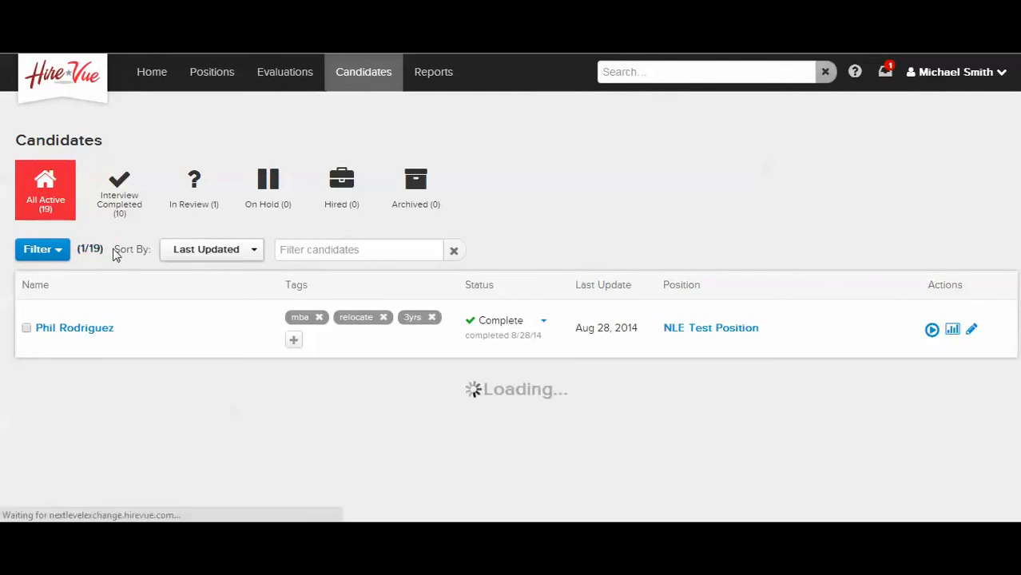
Set up a candidate filter for the mba tag, NLE Test Position and interviews completed in the last 15 days
{"action": "left_click", "coordinate": [48, 250]}
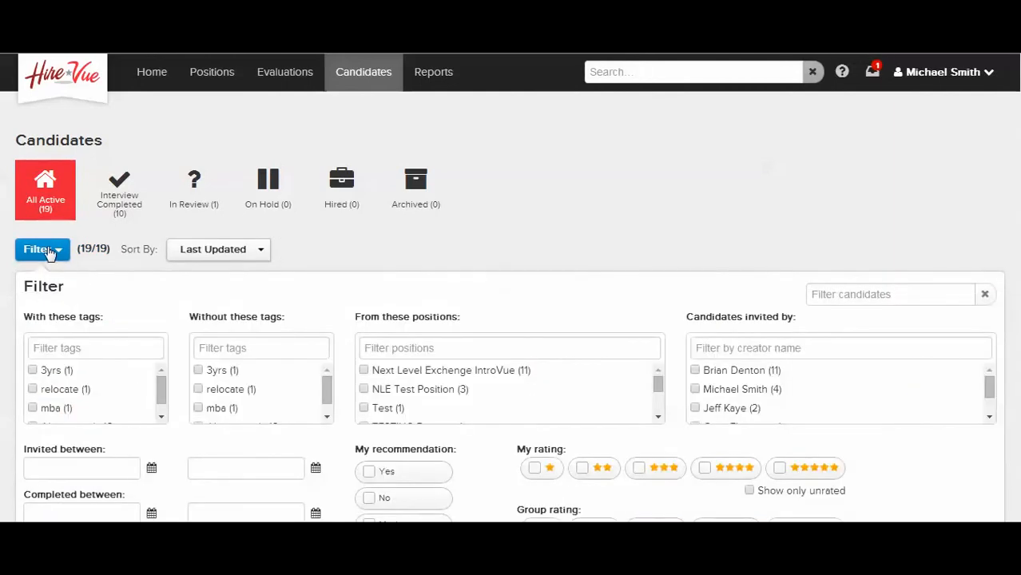
{"action": "scroll", "coordinate": [335, 361], "scroll_direction": "down", "scroll_amount": 2}
{"action": "scroll", "coordinate": [335, 363], "scroll_direction": "down", "scroll_amount": 1}
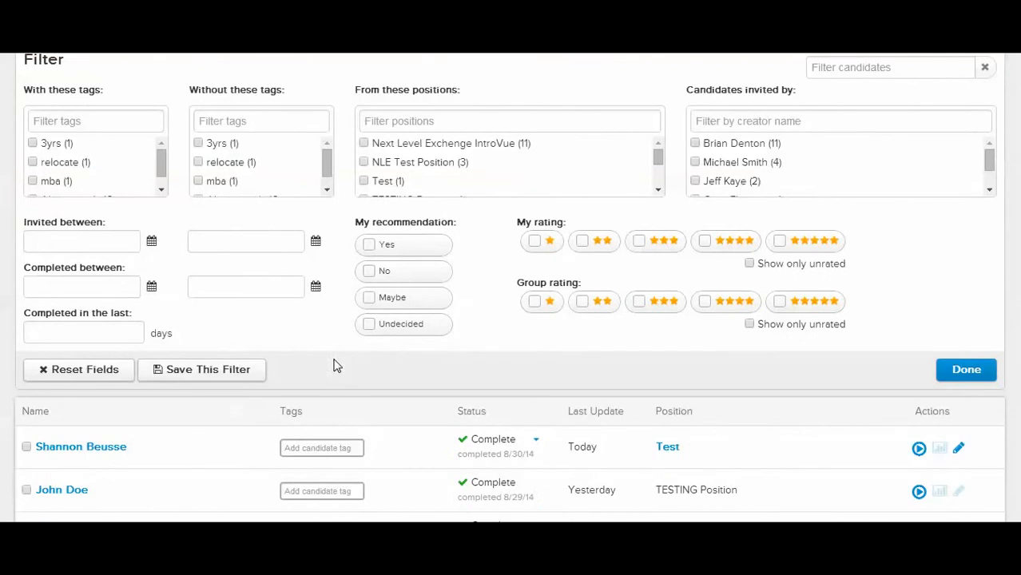
{"action": "left_click", "coordinate": [33, 181]}
{"action": "left_click", "coordinate": [363, 163]}
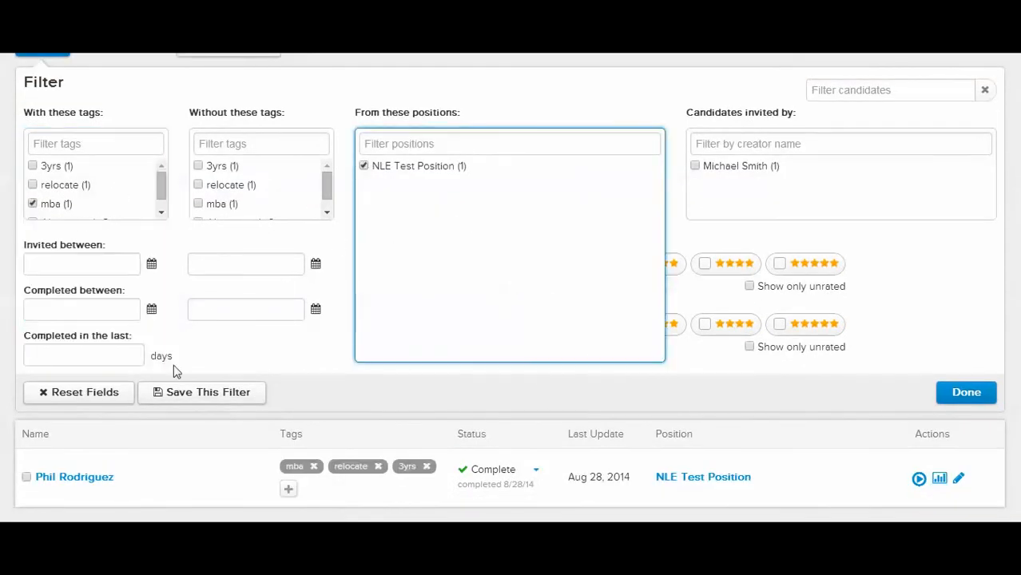
{"action": "left_click", "coordinate": [94, 356]}
{"action": "type", "text": "15"}
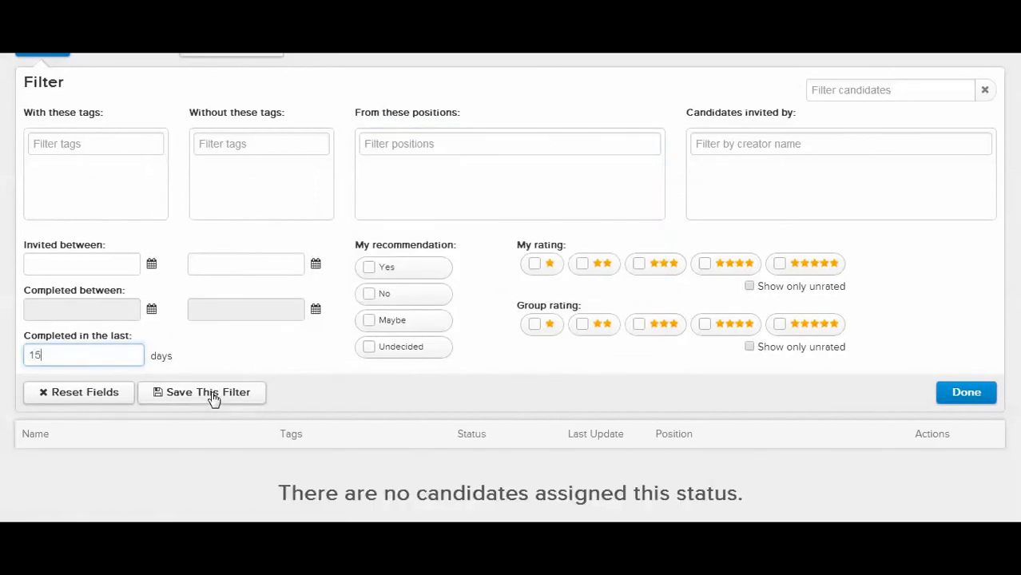
Save the current candidate filter under the name "test fileter 3"
{"action": "left_click", "coordinate": [210, 396]}
{"action": "left_click", "coordinate": [359, 278]}
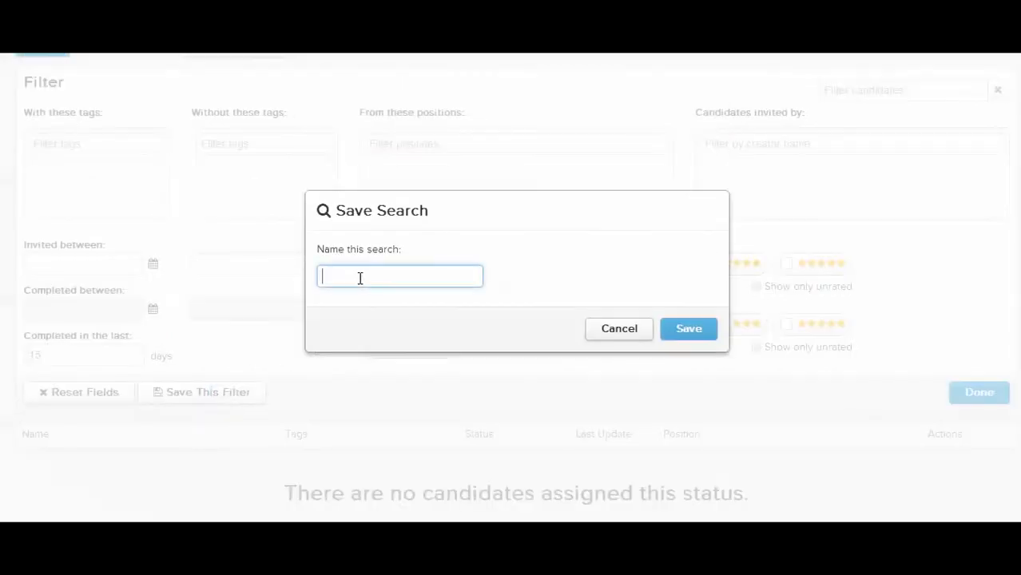
{"action": "type", "text": "test filter 3"}
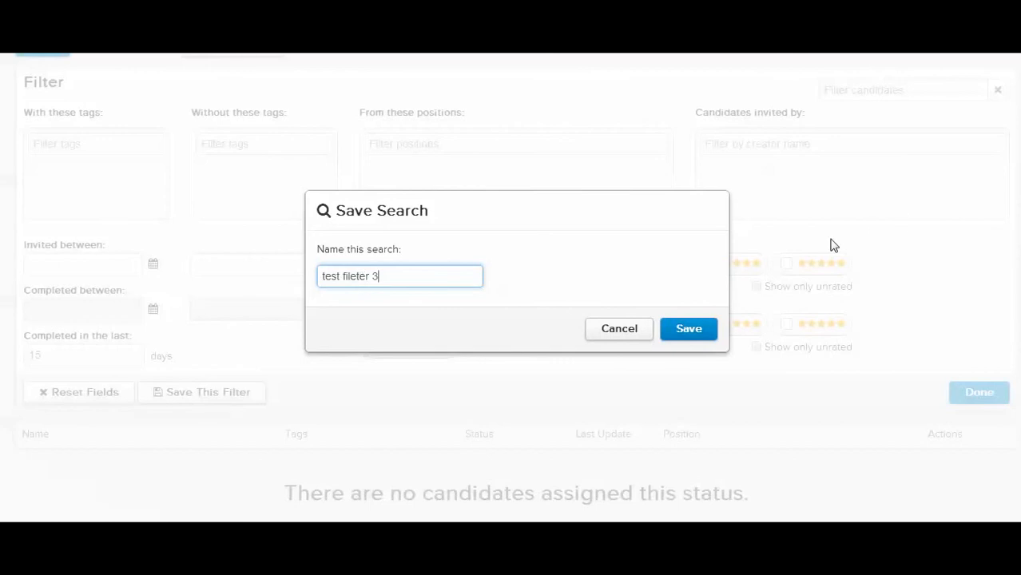
{"action": "left_click", "coordinate": [710, 335]}
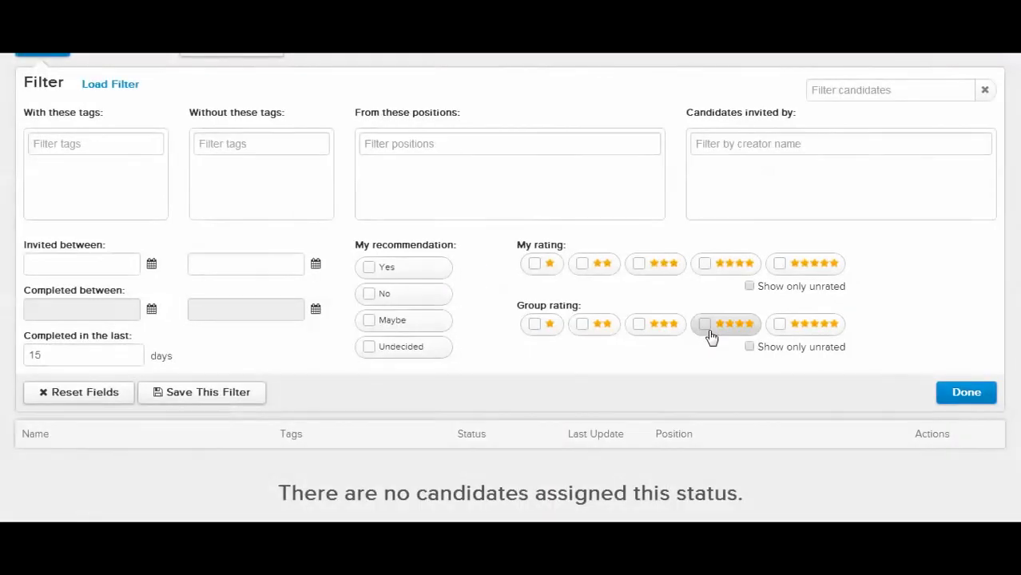
Show the saved filters available for loading, then close the filter settings
{"action": "scroll", "coordinate": [711, 336], "scroll_direction": "up", "scroll_amount": 1}
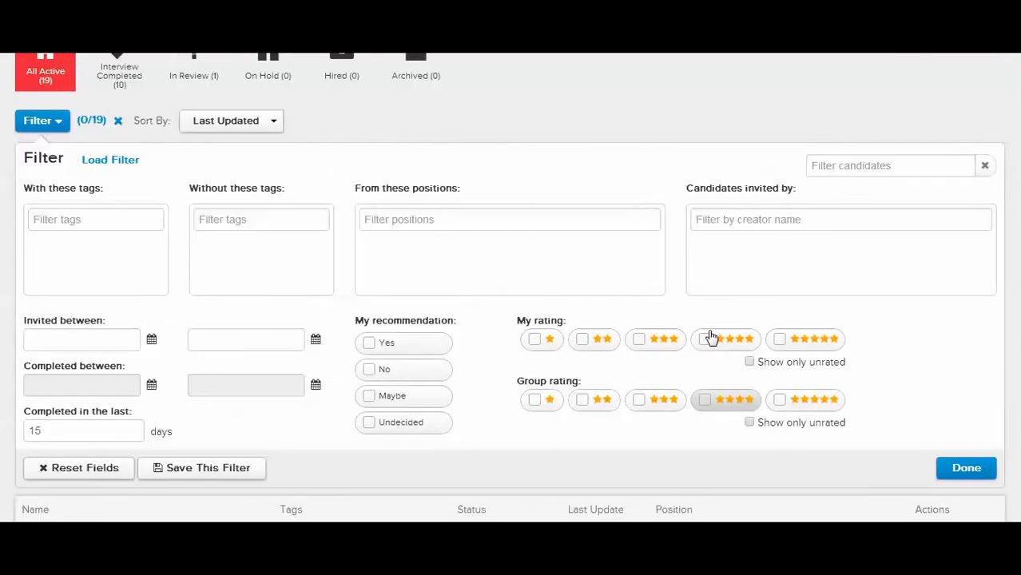
{"action": "left_click", "coordinate": [97, 160]}
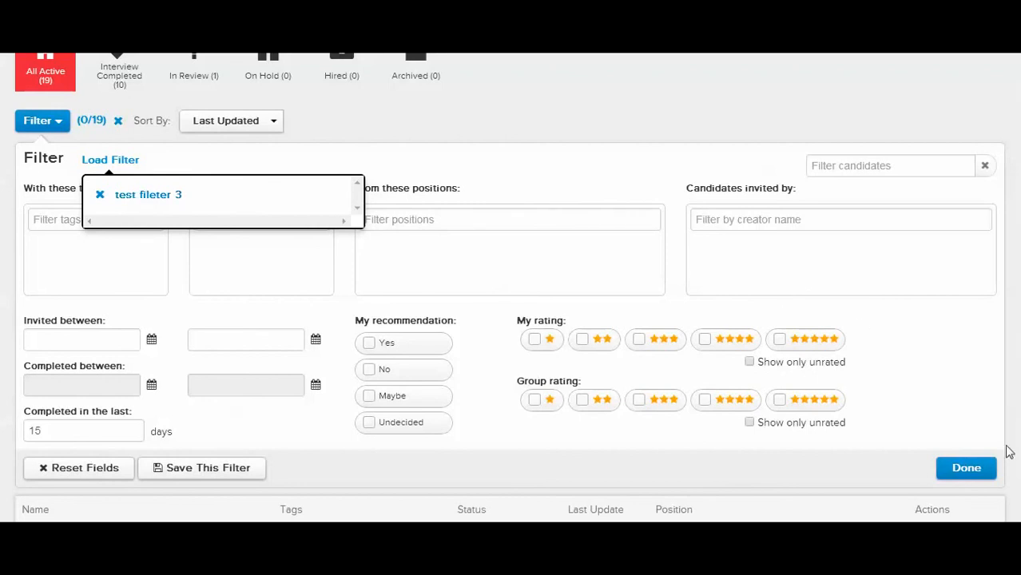
{"action": "left_click", "coordinate": [966, 468]}
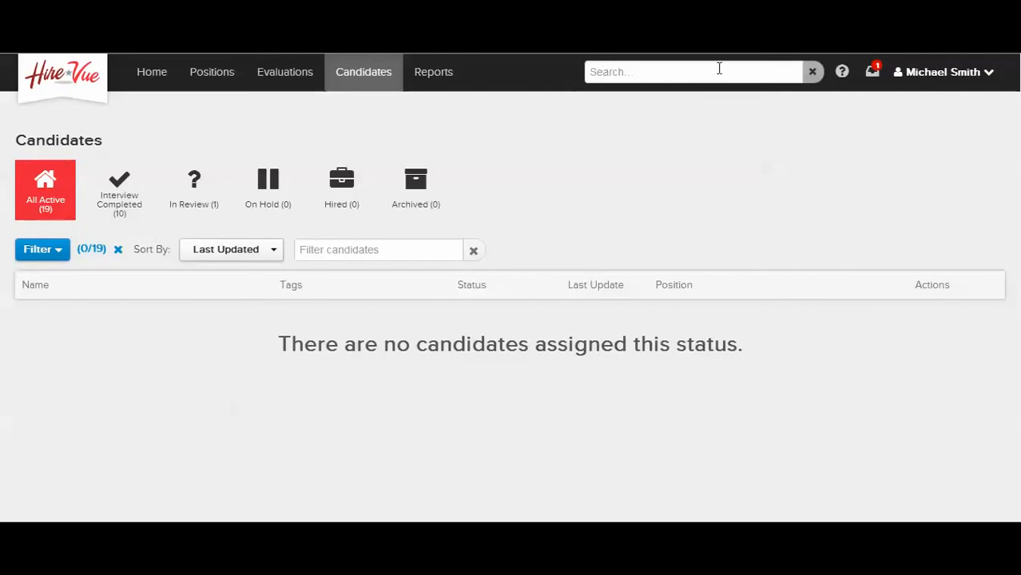
Search the whole site for a candidate by first name, then clear the search
{"action": "left_click", "coordinate": [744, 71]}
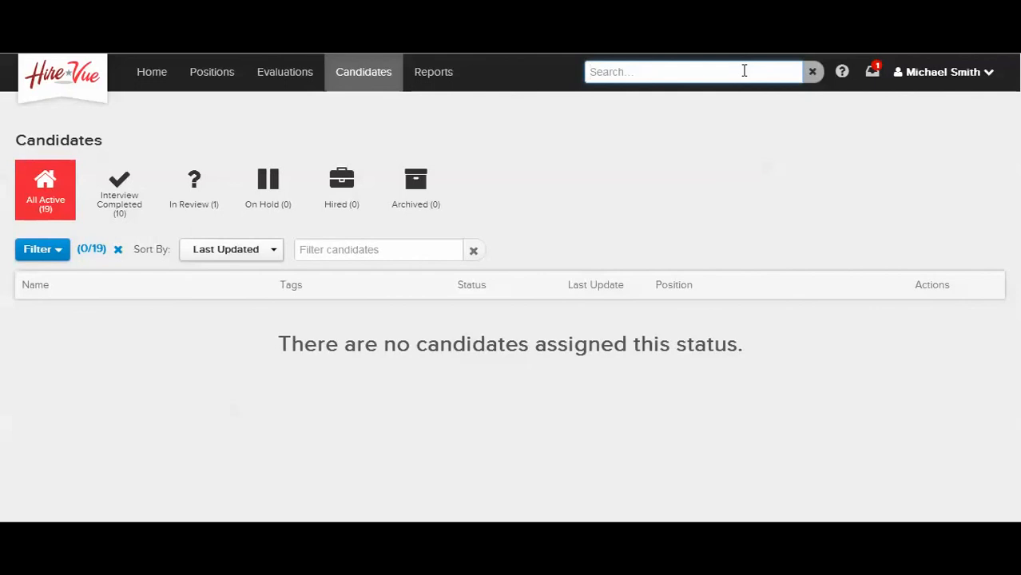
{"action": "type", "text": "shannon"}
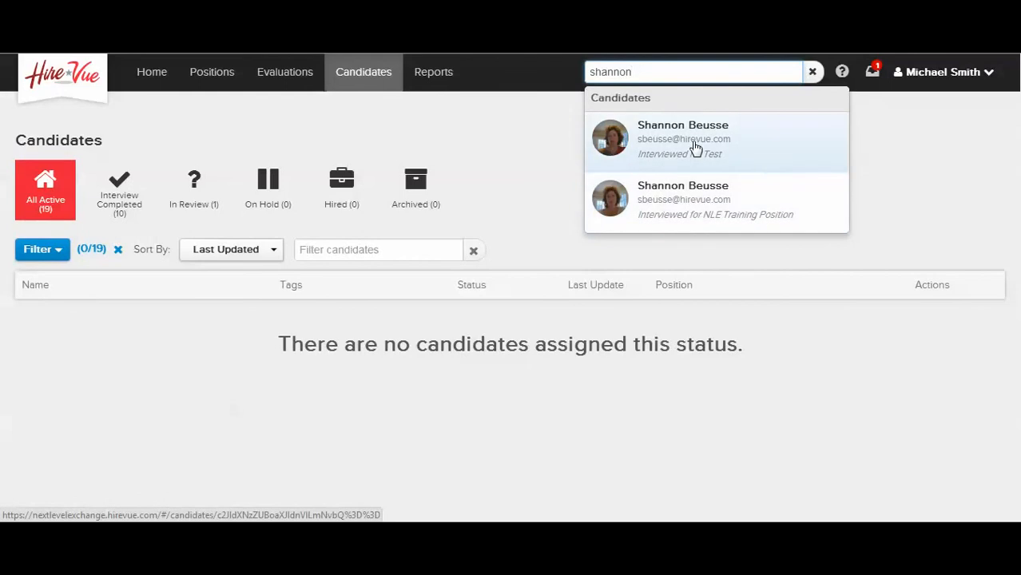
{"action": "key", "text": "BackSpace"}
{"action": "key", "text": "BackSpace"}
{"action": "key", "text": "BackSpace"}
{"action": "key", "text": "BackSpace"}
{"action": "key", "text": "BackSpace"}
{"action": "key", "text": "BackSpace"}
{"action": "key", "text": "BackSpace"}
Search the whole site for candidates tagged "relocate", then clear the search
{"action": "type", "text": "re"}
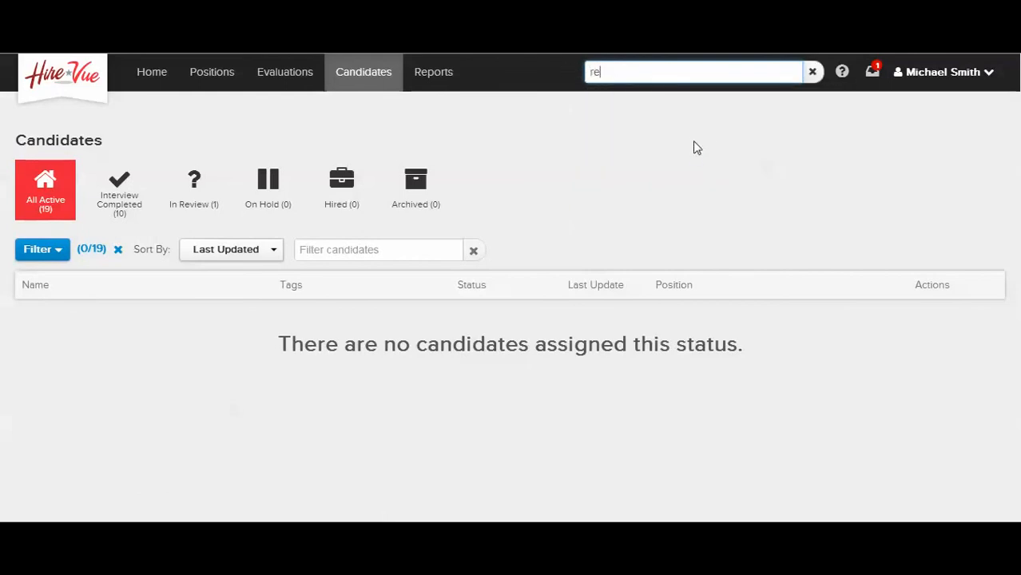
{"action": "type", "text": "locate"}
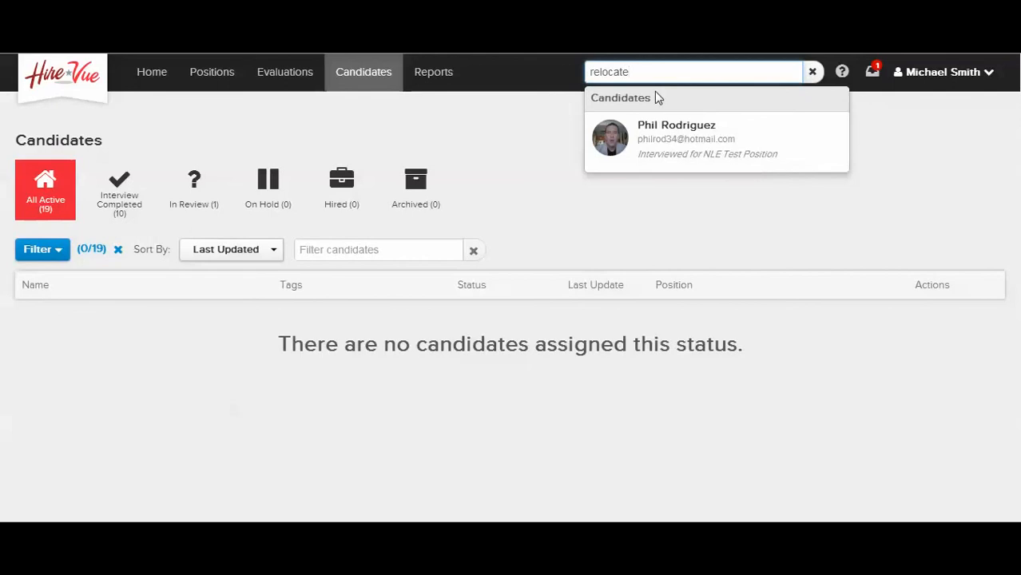
{"action": "key", "text": "BackSpace"}
{"action": "key", "text": "BackSpace"}
{"action": "key", "text": "BackSpace"}
{"action": "key", "text": "BackSpace"}
{"action": "key", "text": "BackSpace"}
{"action": "key", "text": "BackSpace"}
{"action": "key", "text": "BackSpace"}
{"action": "key", "text": "BackSpace"}
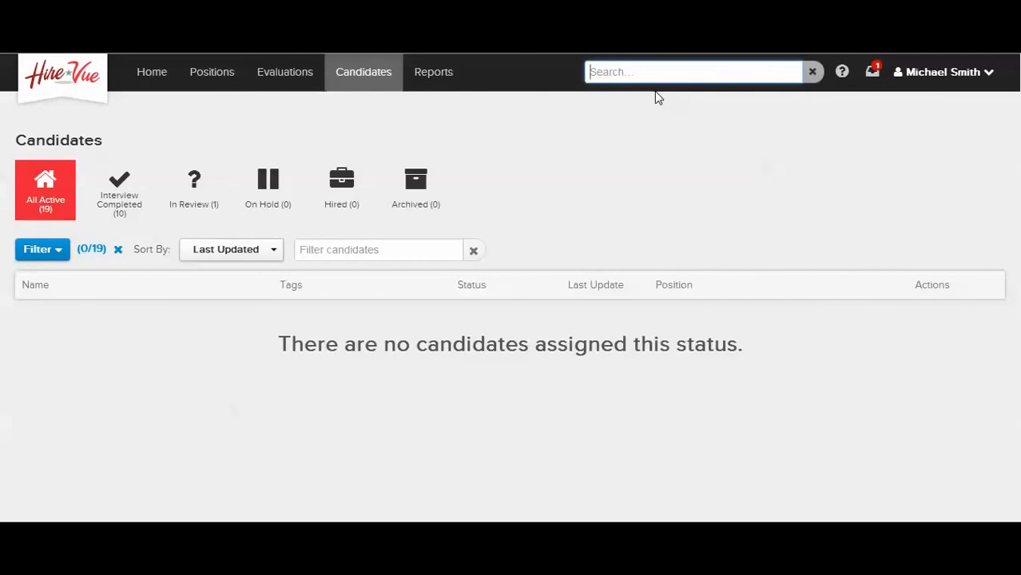
Search the whole site for candidates tagged "mba", then clear the search
{"action": "type", "text": "mba"}
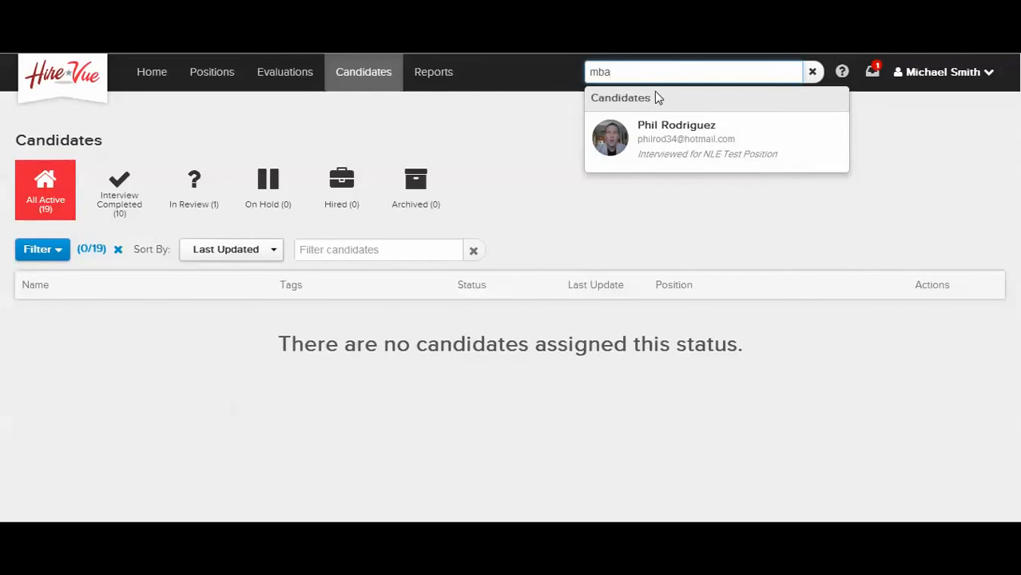
{"action": "key", "text": "BackSpace"}
{"action": "key", "text": "BackSpace"}
{"action": "key", "text": "BackSpace"}
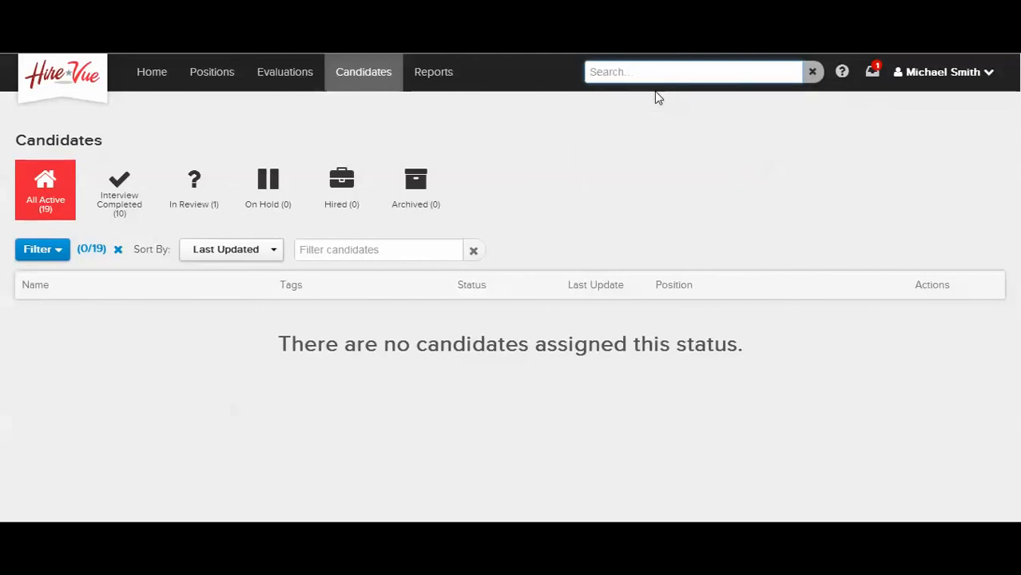
View the help resources and open HireVue Support
{"action": "left_click", "coordinate": [844, 73]}
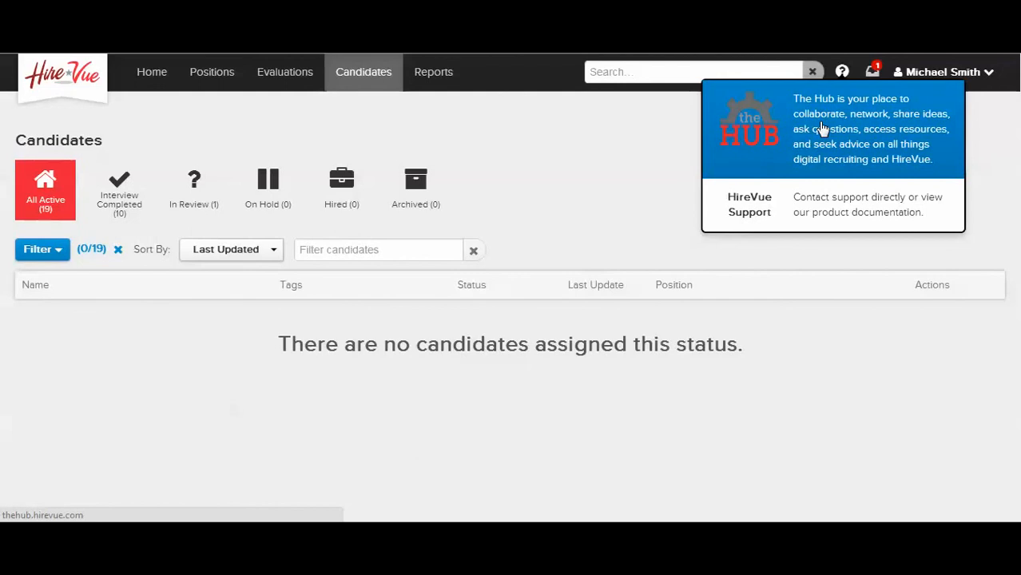
{"action": "left_click", "coordinate": [818, 207]}
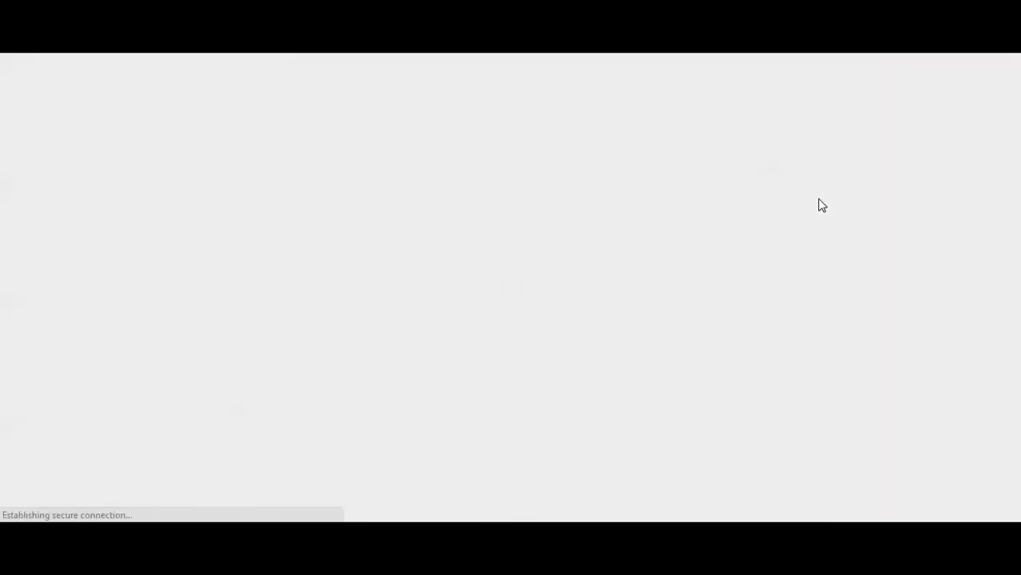